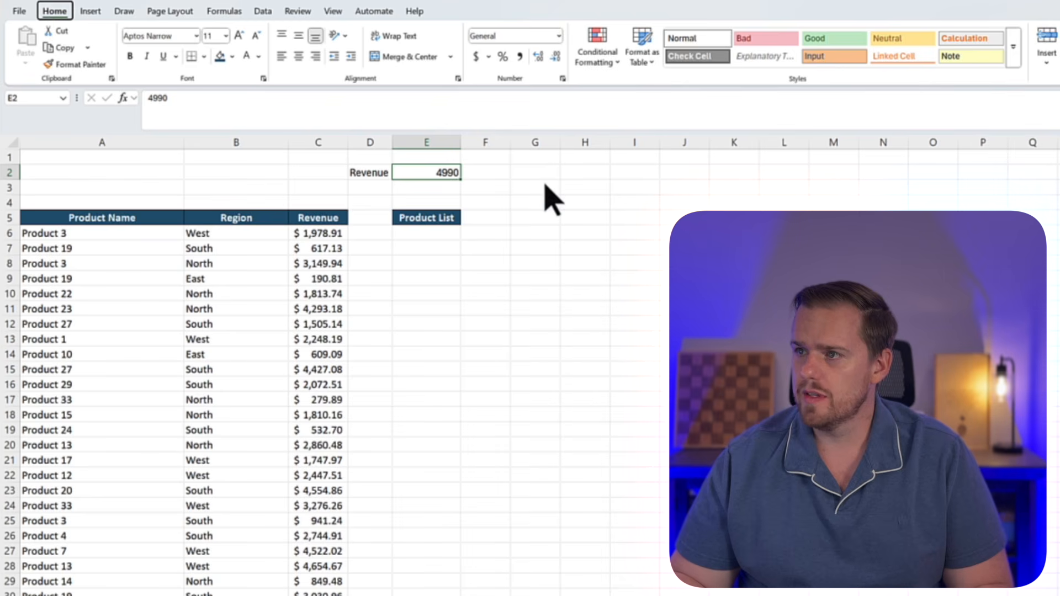
Apply the US dollar accounting number format to the revenue threshold in E2
key("h")
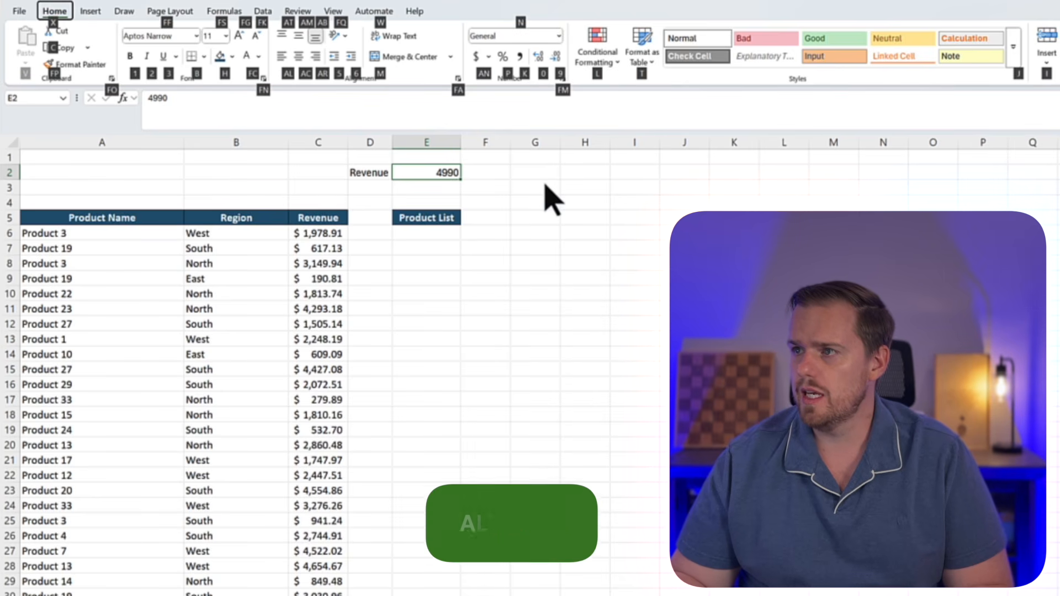
key("a")
key("n")
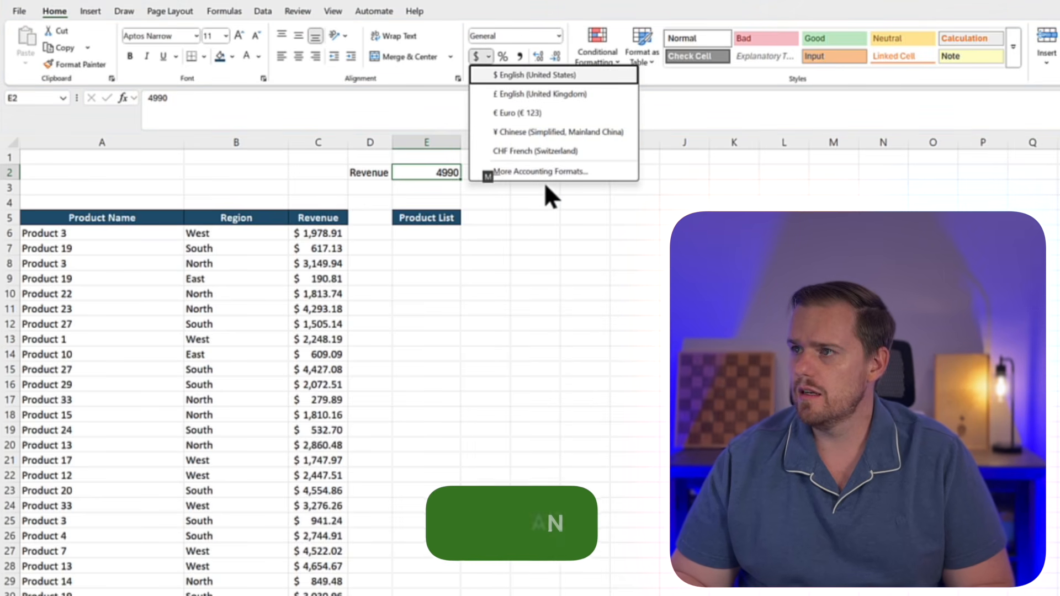
key("Return")
Begin a formula in E6 under Product List that nests FILTER inside UNIQUE inside SORT
key("Down")
key("Down")
key("Down")
key("Down")
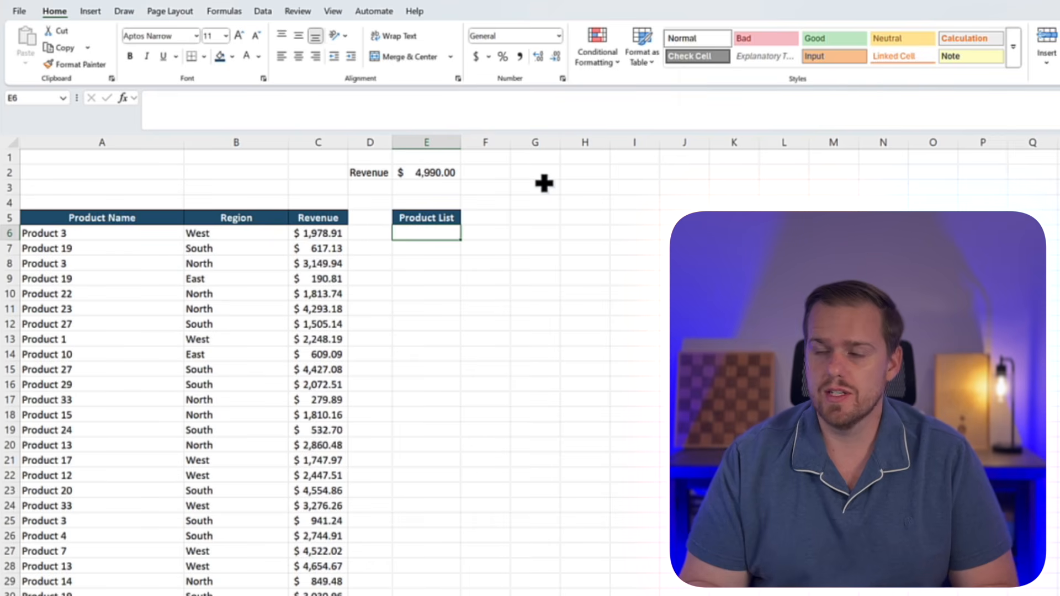
type("=sory")
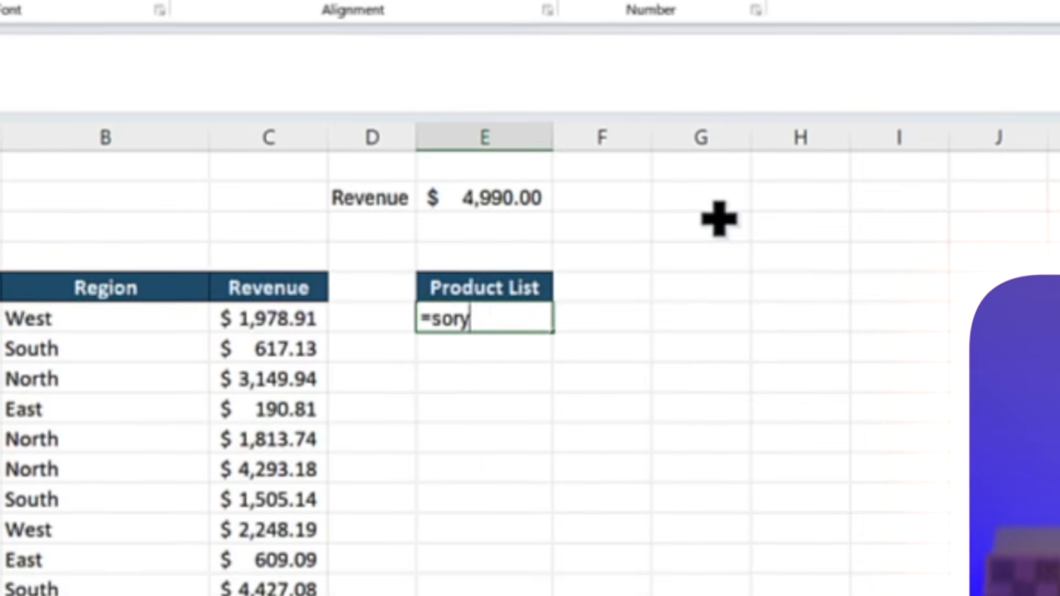
key("BackSpace")
type("t")
key("Tab")
type("un")
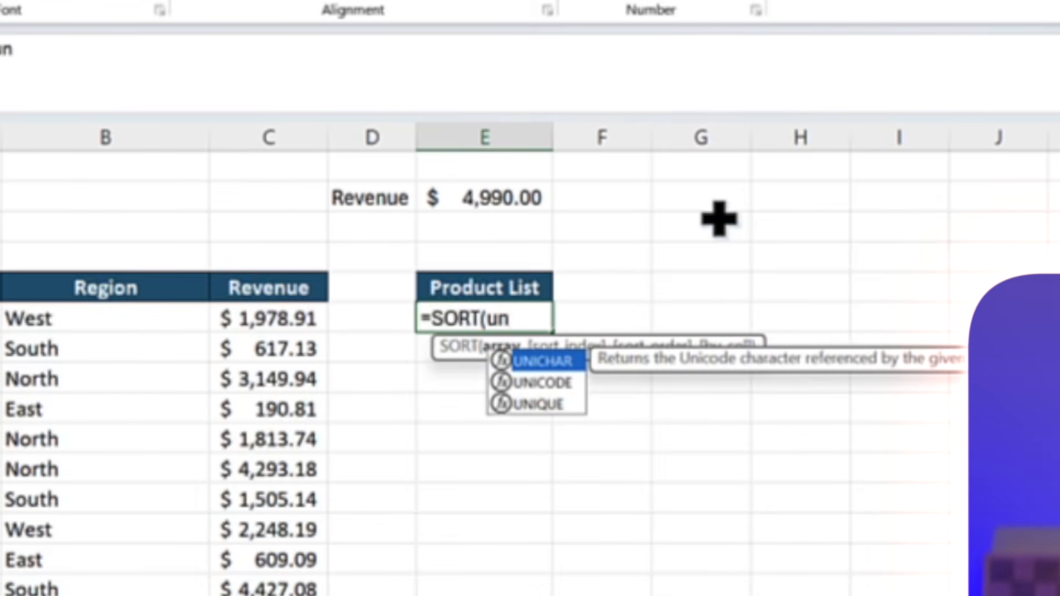
key("Down")
key("Down")
key("Tab")
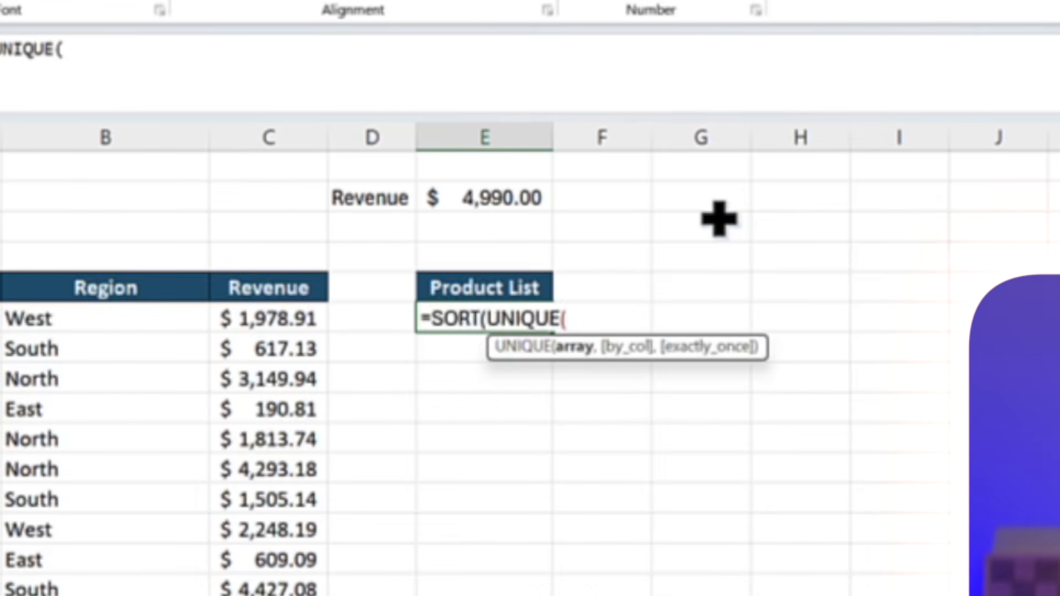
type("filter")
key("Tab")
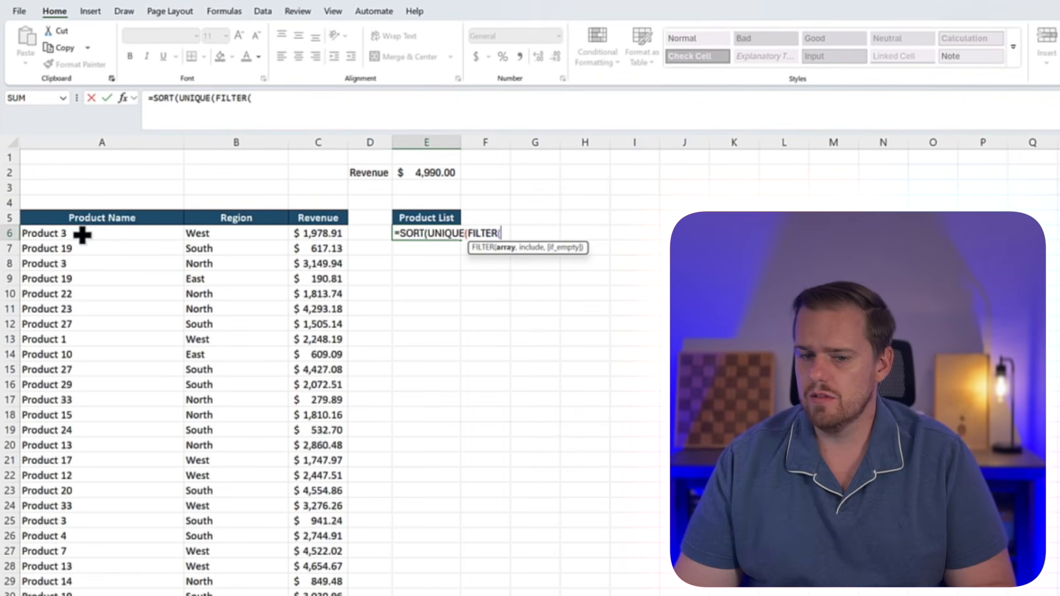
Give FILTER the product names A6:A2005 as its array and the revenue range C6:C2005 for its include argument
left_click(82, 234)
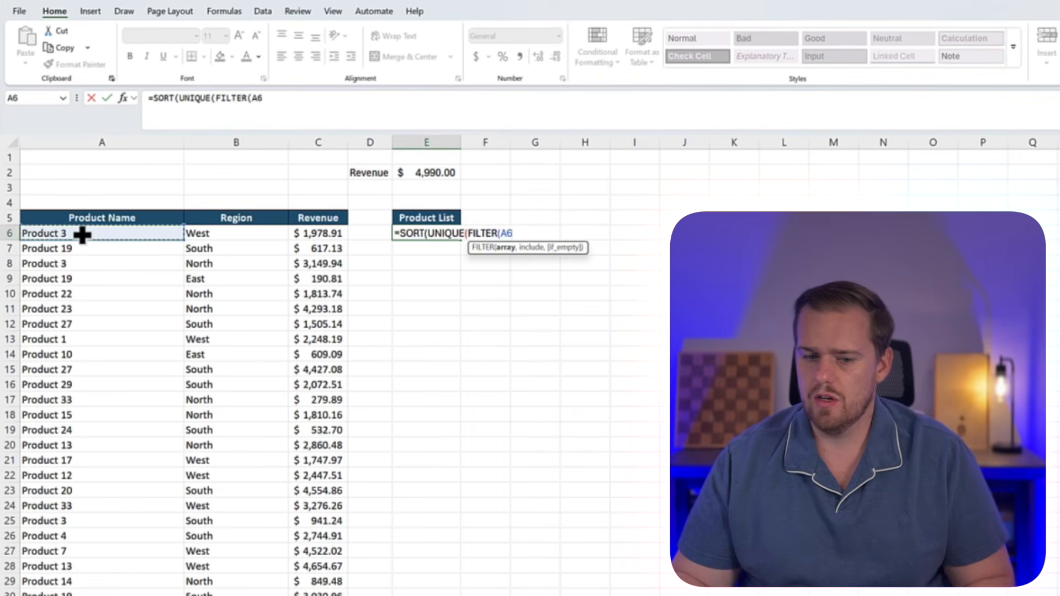
key("ctrl+shift+Down")
type(",")
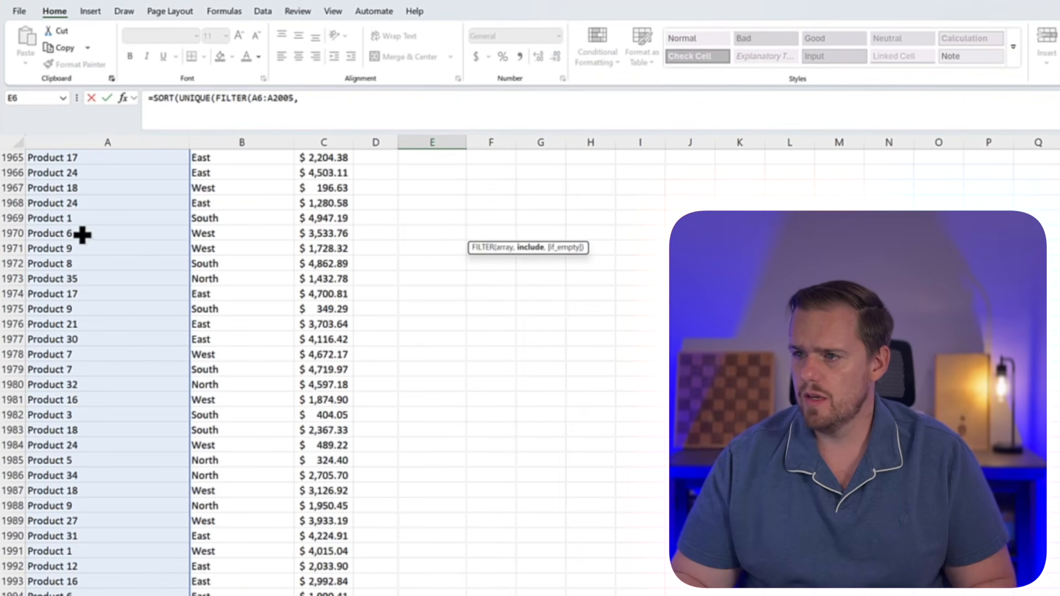
scroll(82, 234, "up", 10)
scroll(280, 435, "down", 11)
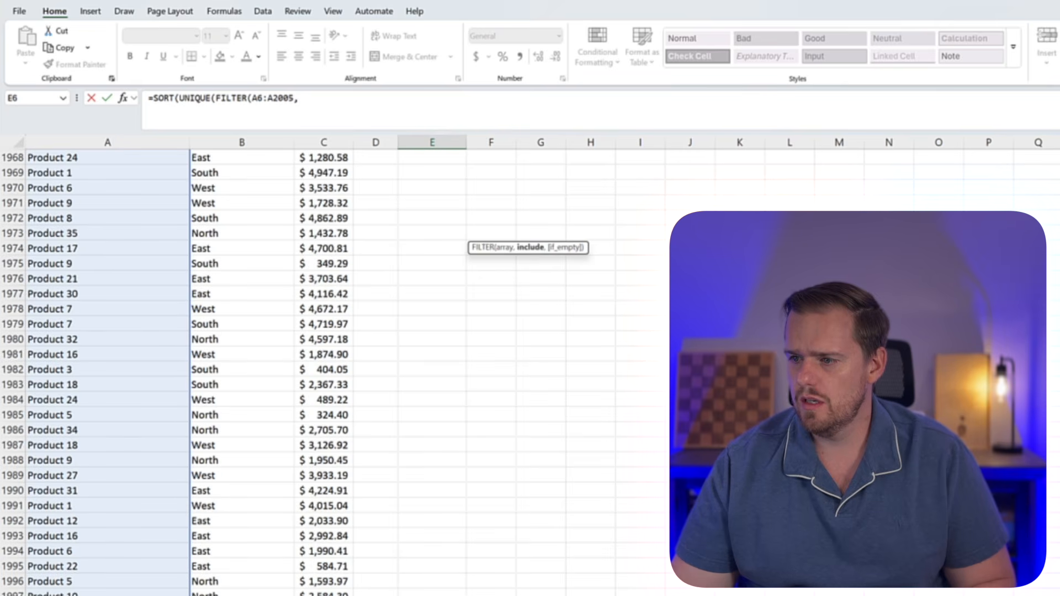
left_click(324, 595)
key("ctrl+shift+Up")
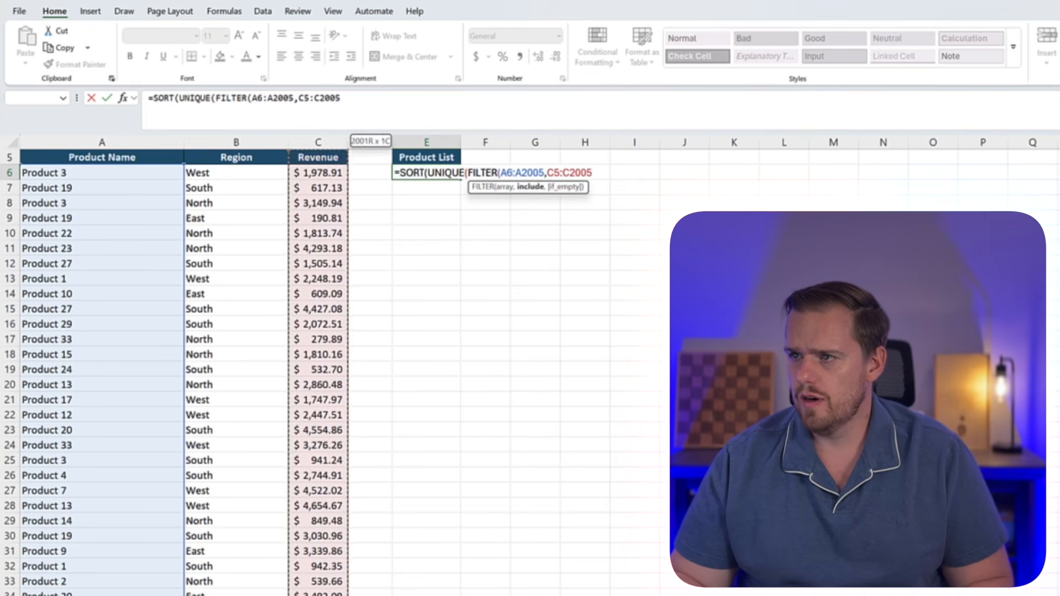
key("shift+Down")
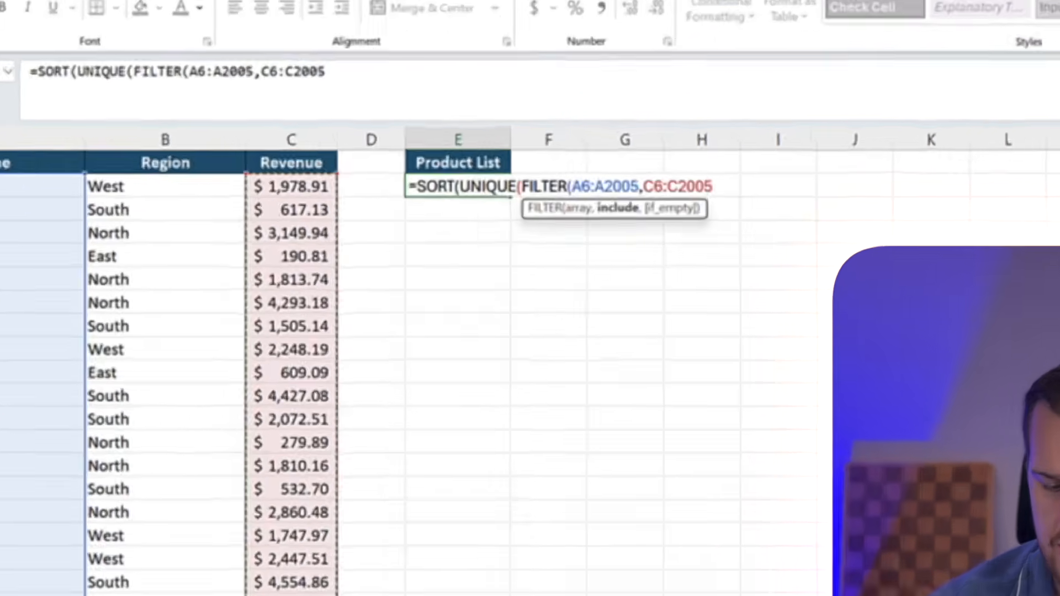
Complete the include condition as revenue >=E2, close the three functions and enter the formula in E6
type("=")
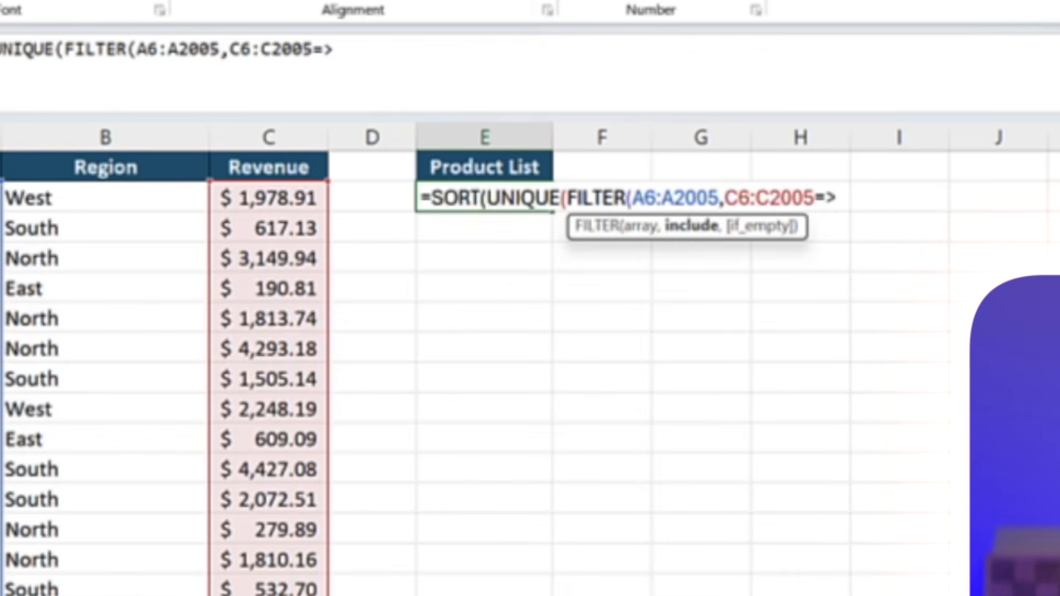
type(">")
key("Up")
key("Up")
key("Up")
key("Up")
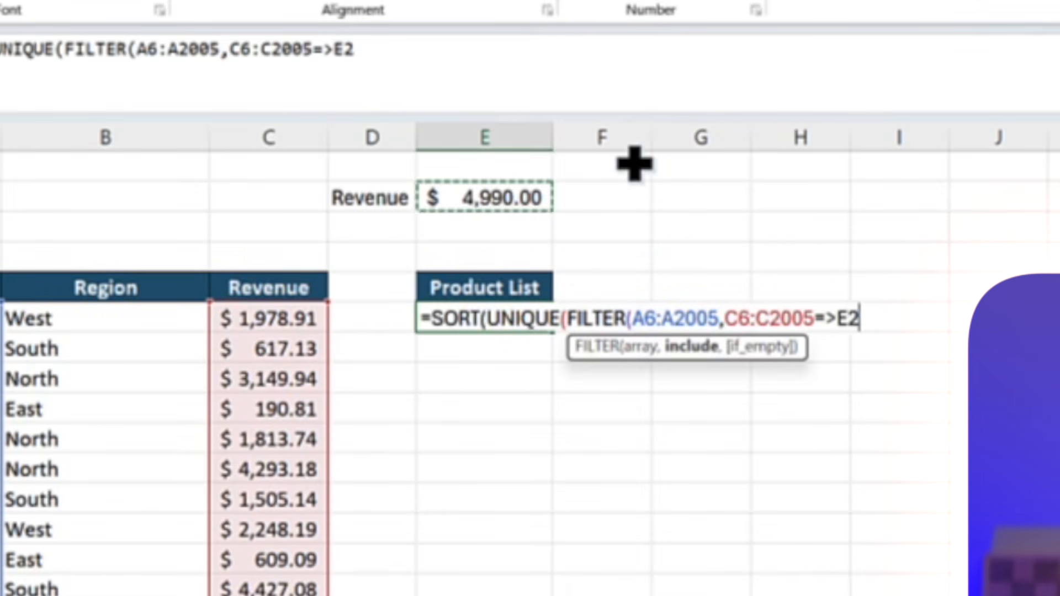
type(")")
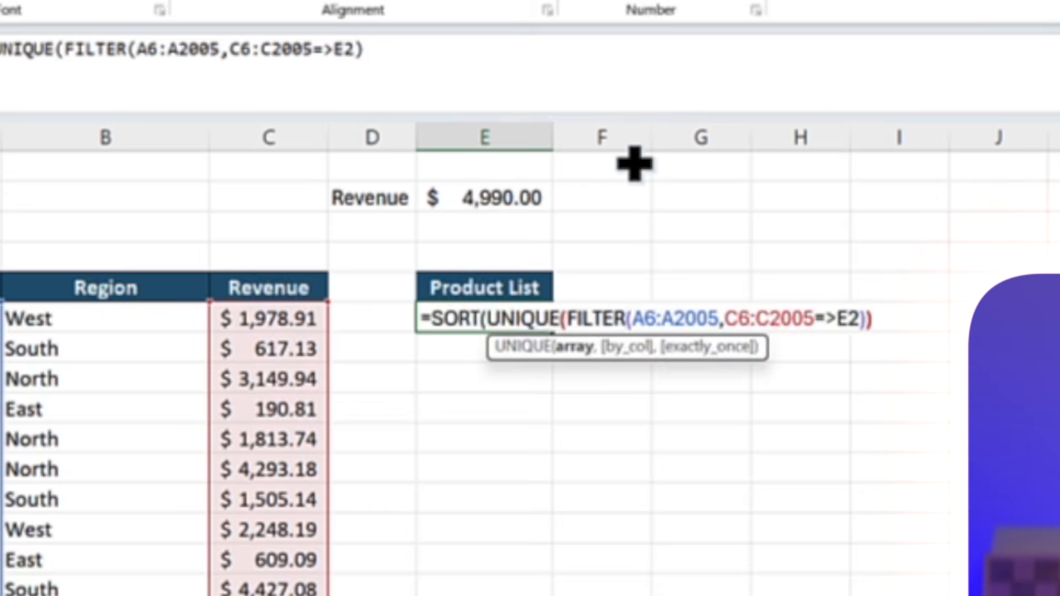
type("))")
key("Return")
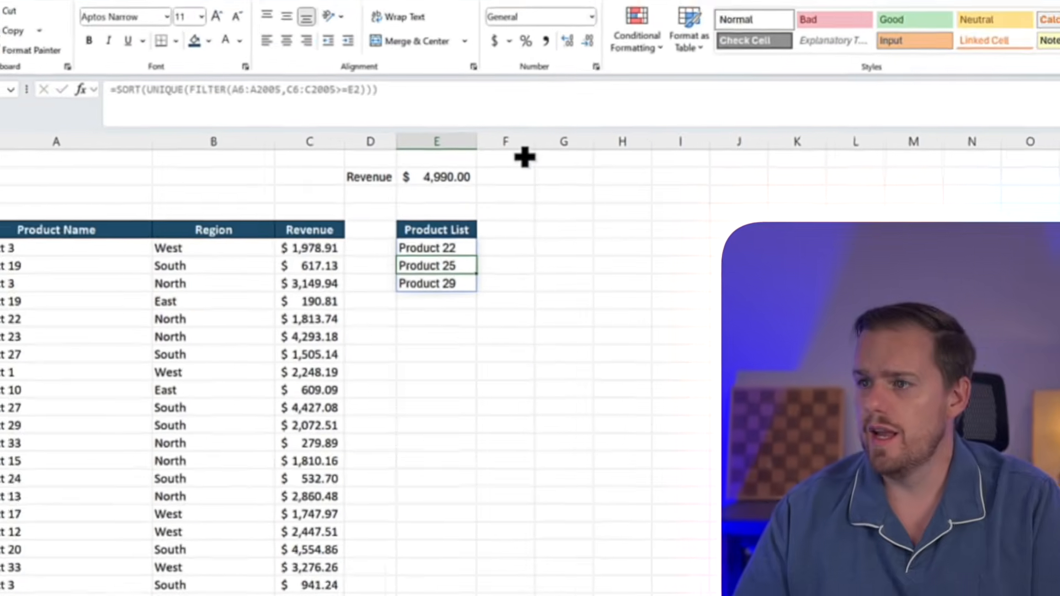
key("Up")
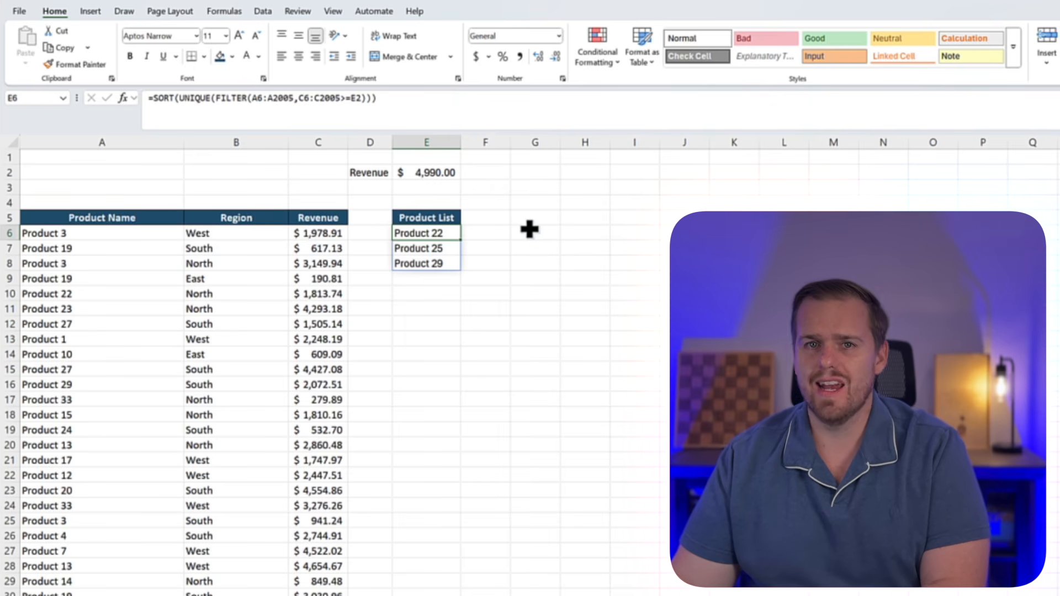
Set the revenue threshold in E2 to 4000 and look through the Product List
left_click(422, 175)
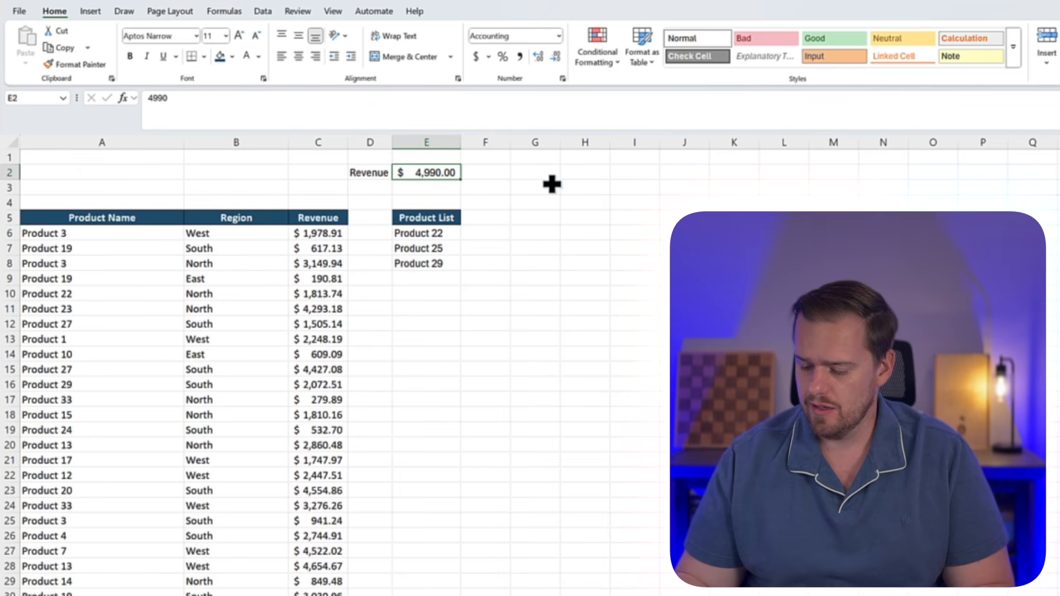
type("40")
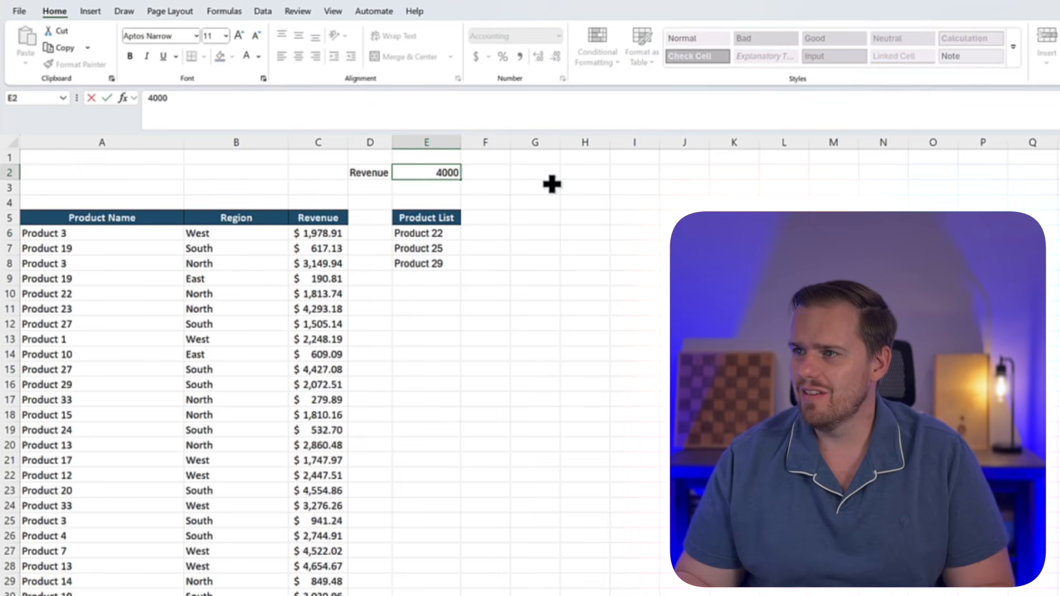
key("Return")
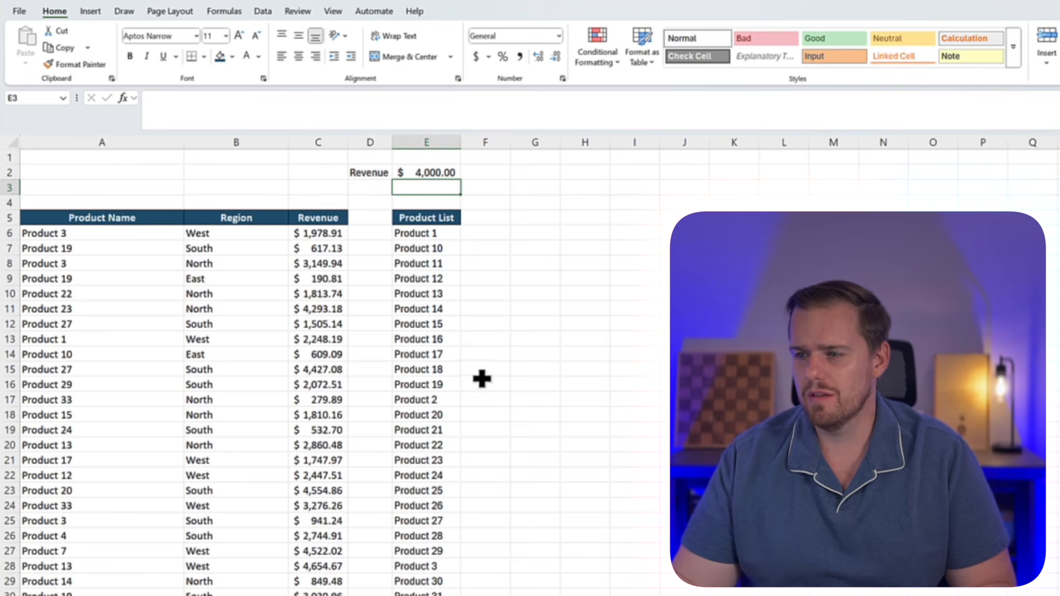
scroll(481, 379, "down", 1)
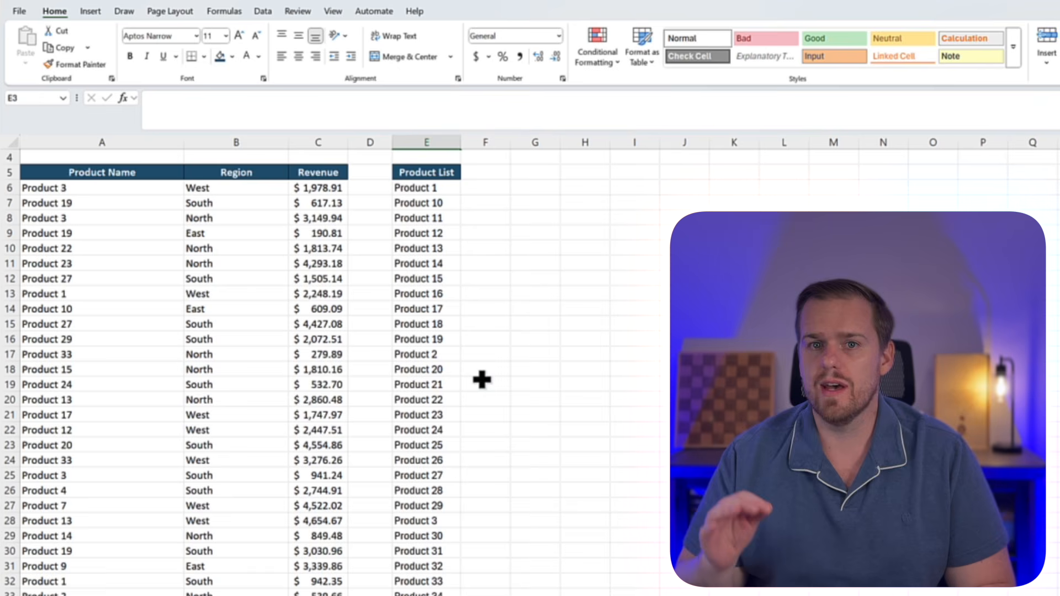
scroll(482, 380, "up", 1)
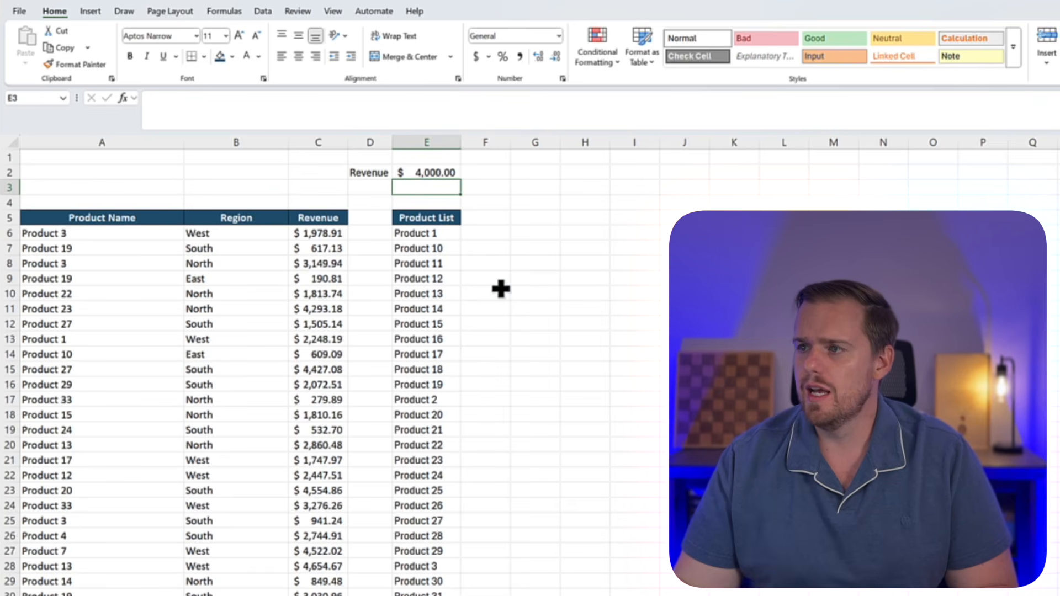
Set the revenue threshold in E2 to 4750
left_click(430, 173)
type("45")
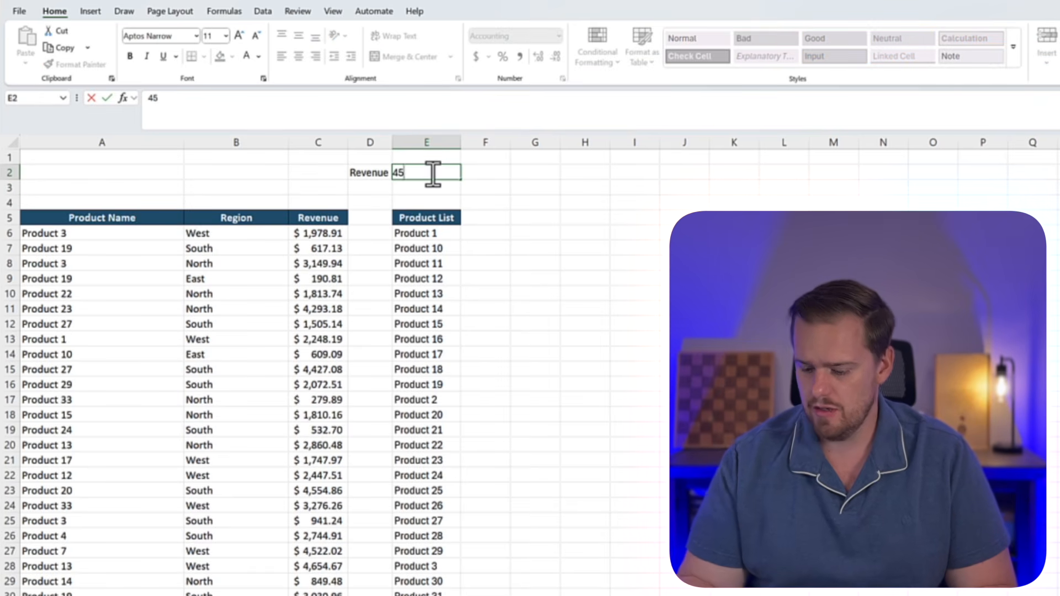
key("BackSpace")
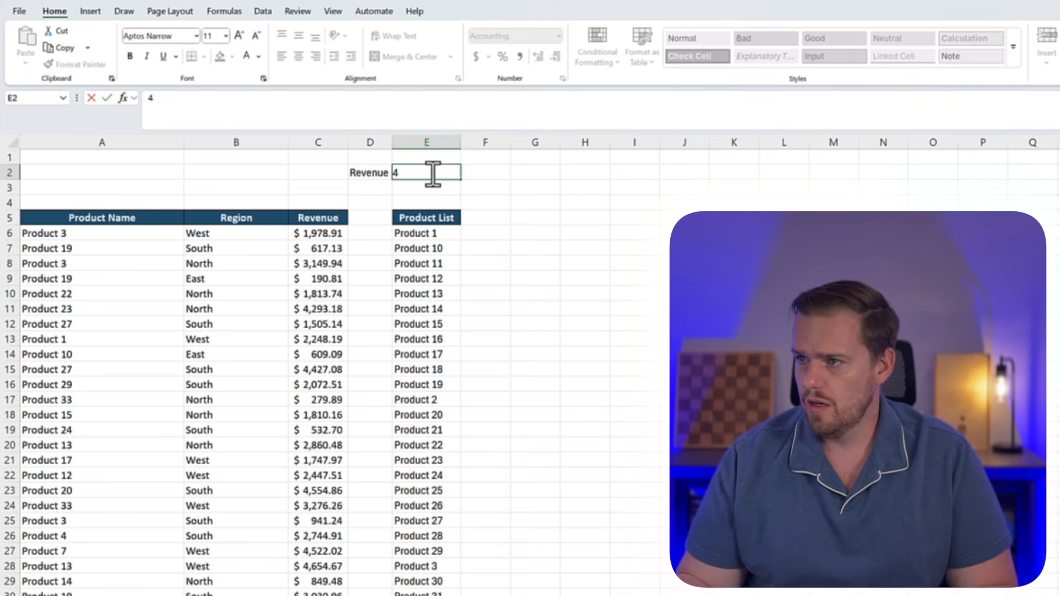
type("750")
key("Return")
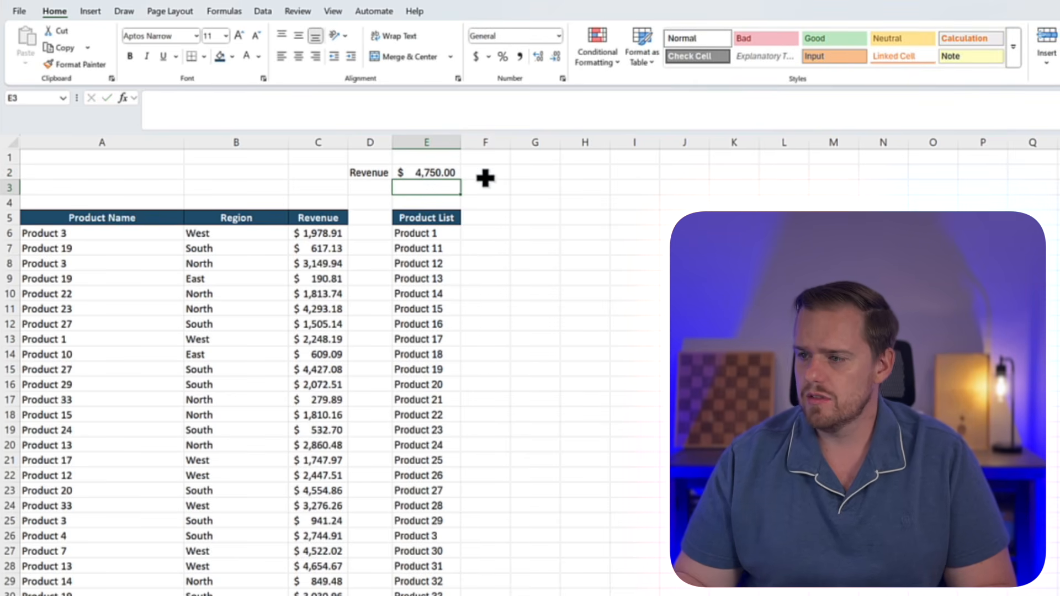
Replace the revenue threshold in E2 with another amount to test the product list again
key("Up")
type("480")
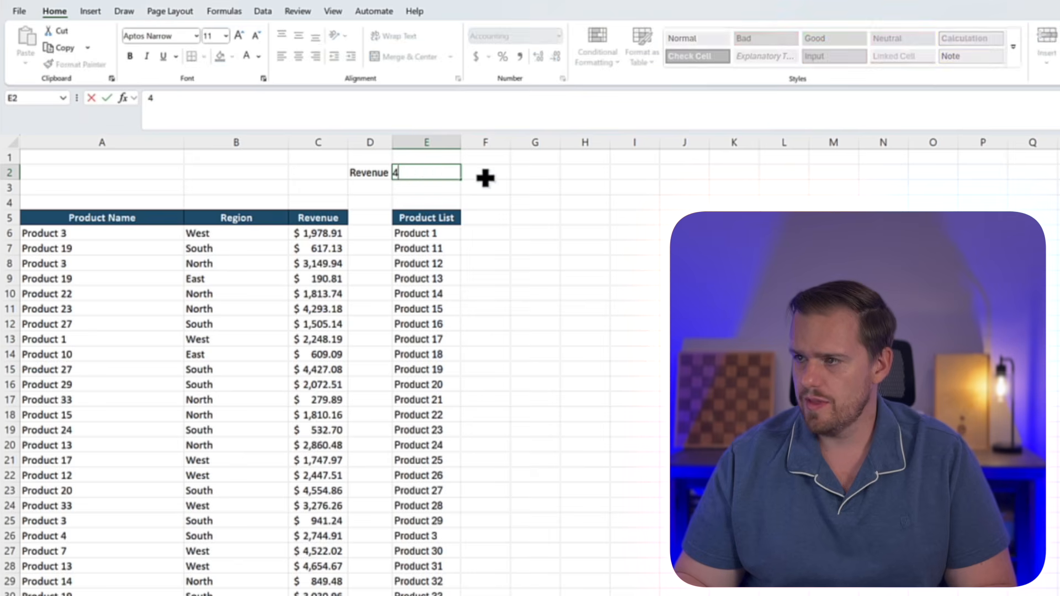
key("Return")
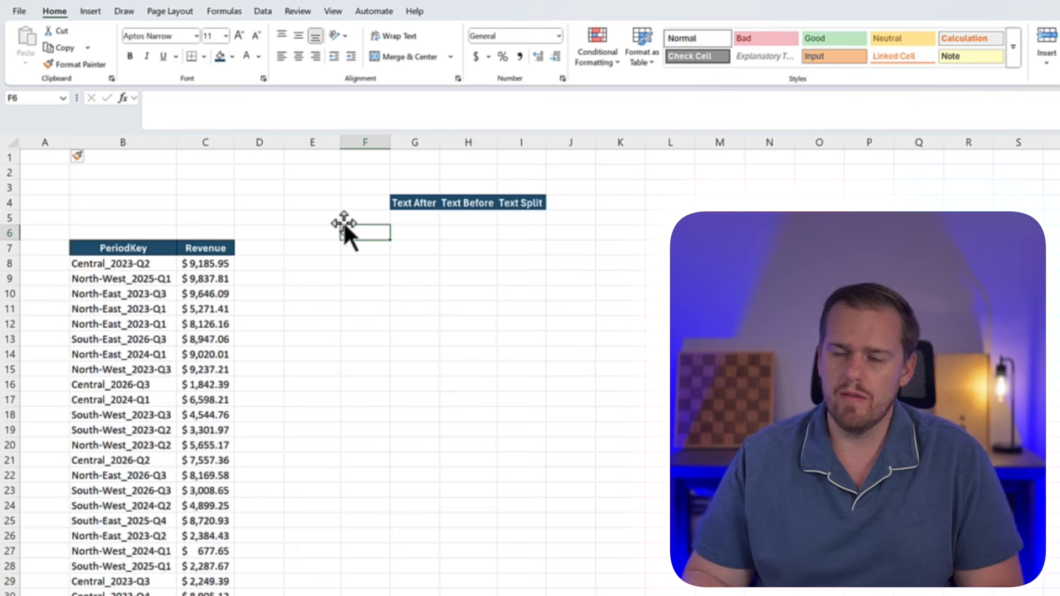
Enter =TEXTAFTER(B8,"_") in G5 under Text After to extract the period from the first PeriodKey
key("Up")
key("Right")
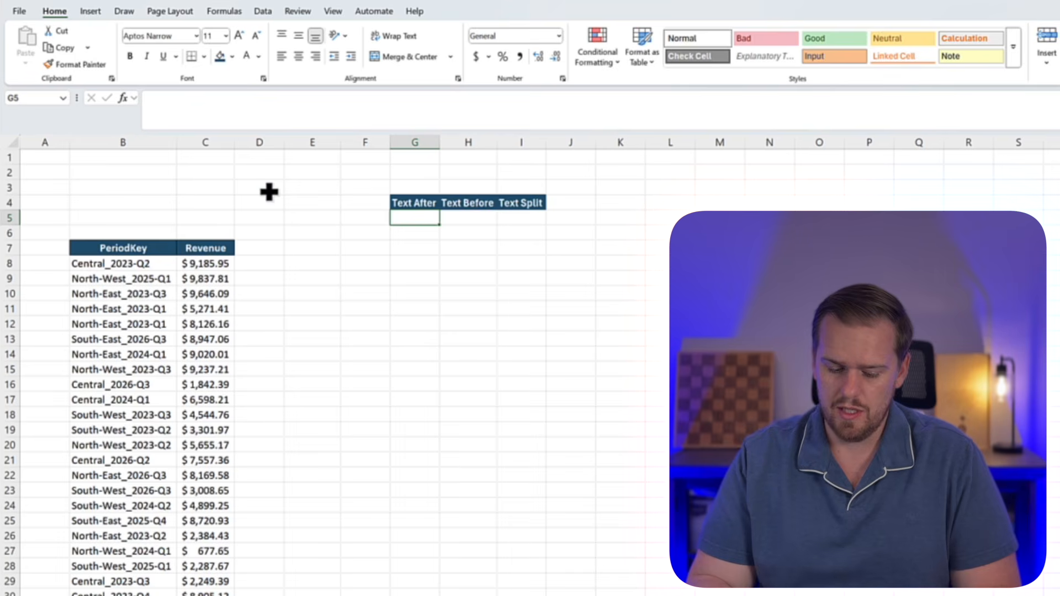
type("=text")
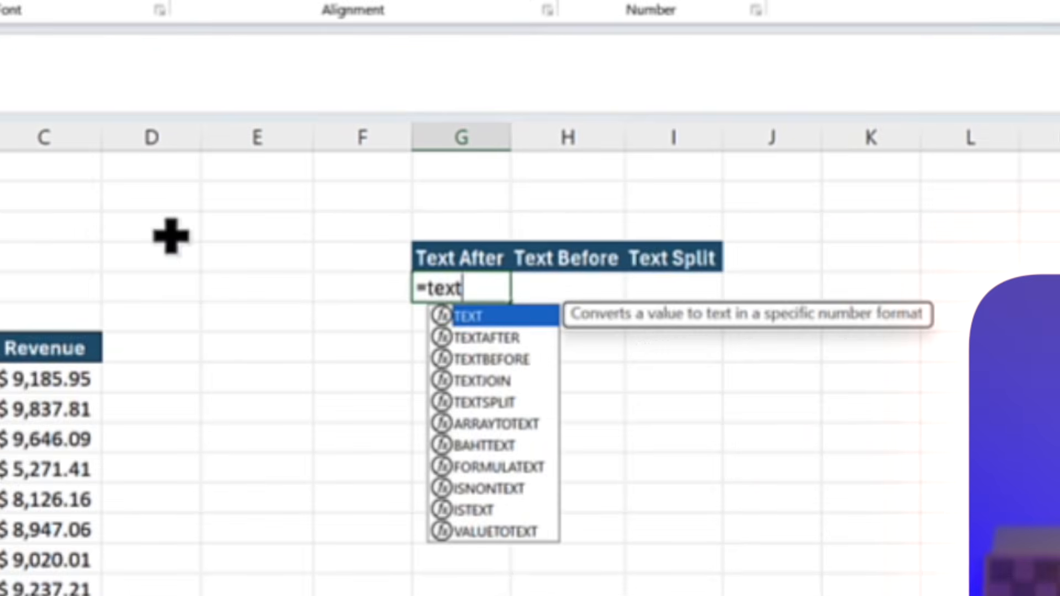
key("Down")
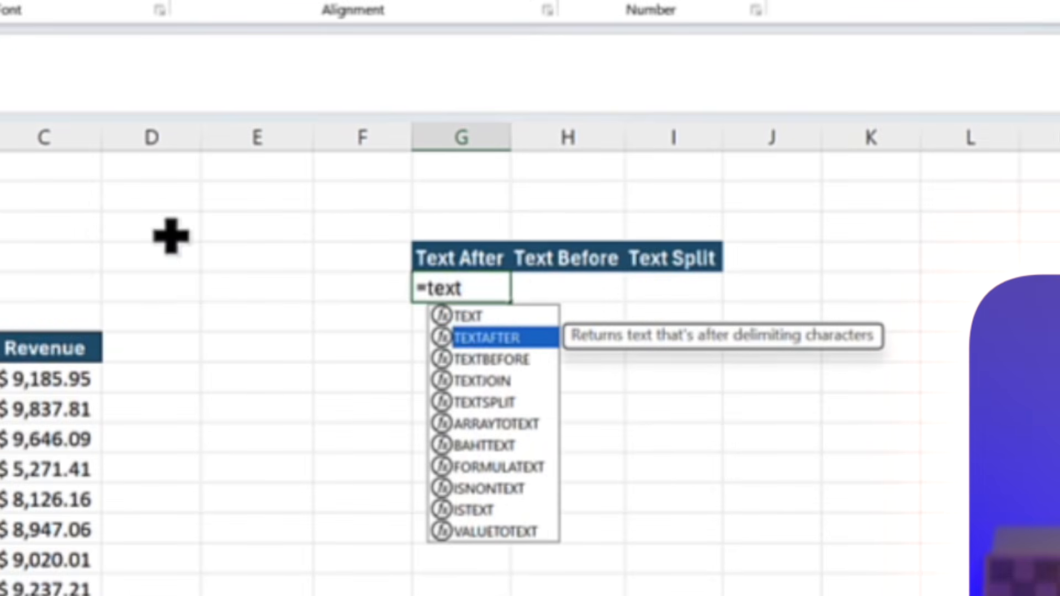
key("Tab")
type("B6")
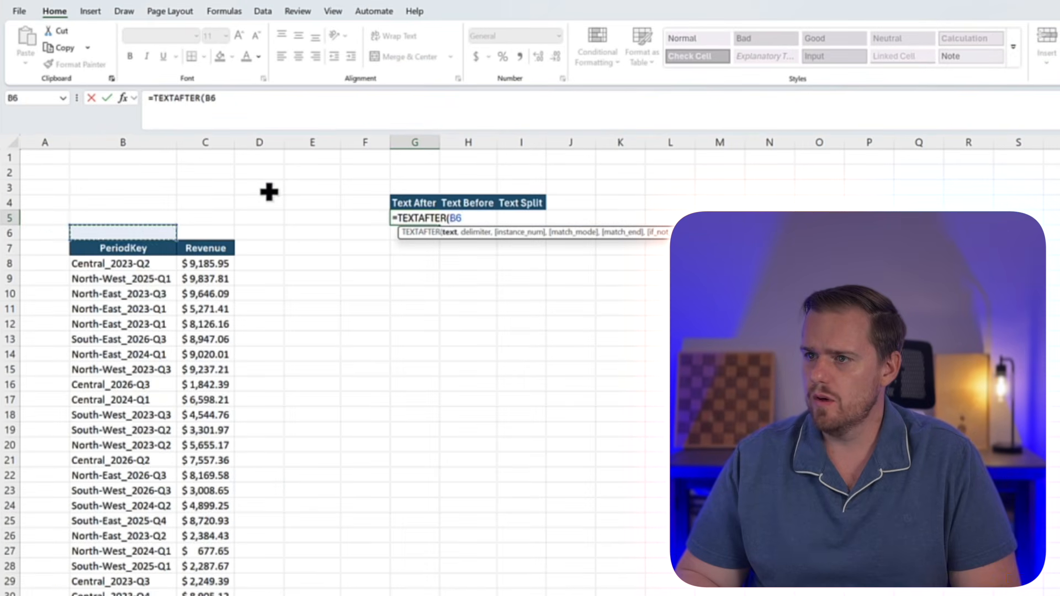
key("Down")
key("Down")
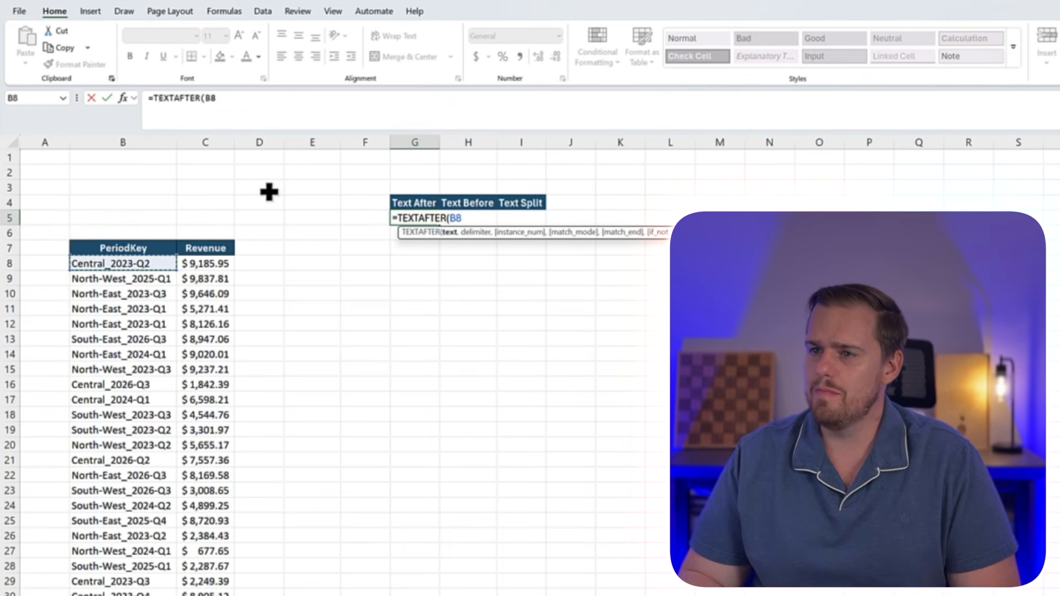
type(",\"_")
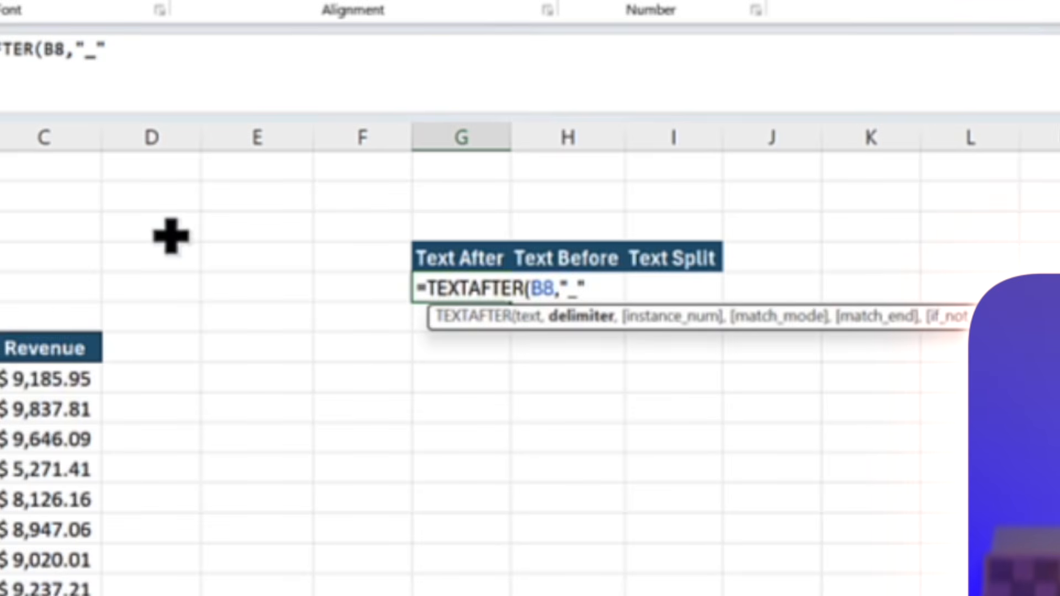
type("\")")
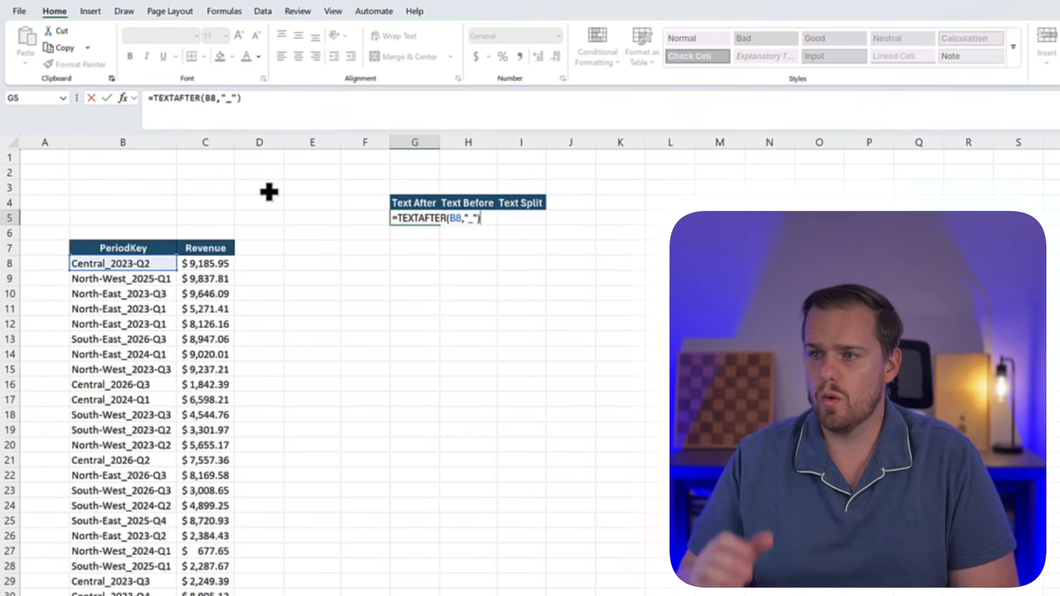
key("Return")
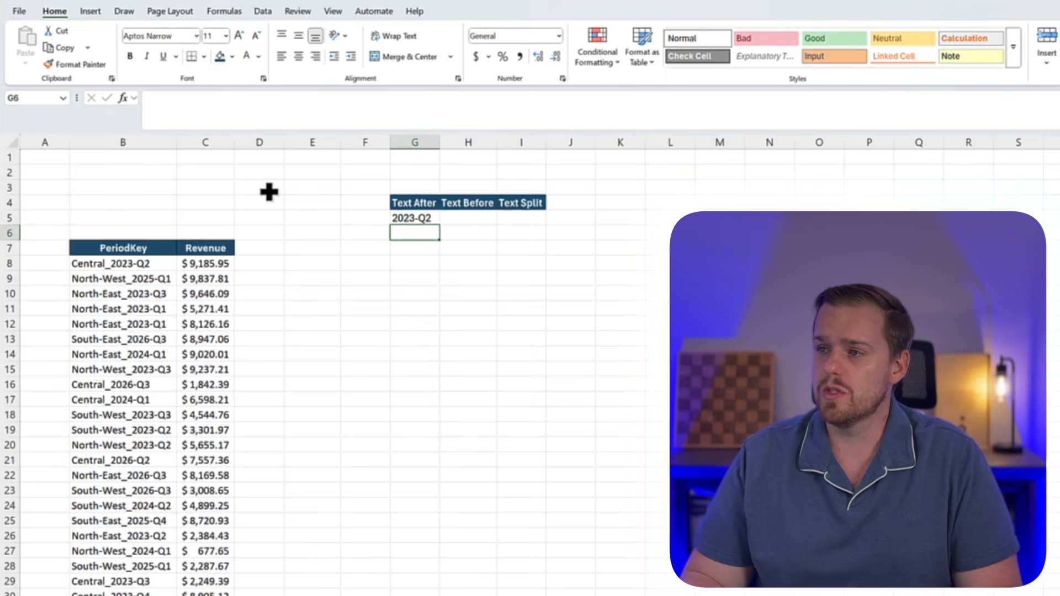
Fill the TEXTAFTER formula from G5 down to G17 and open G17's formula to check its cell reference
key("Up")
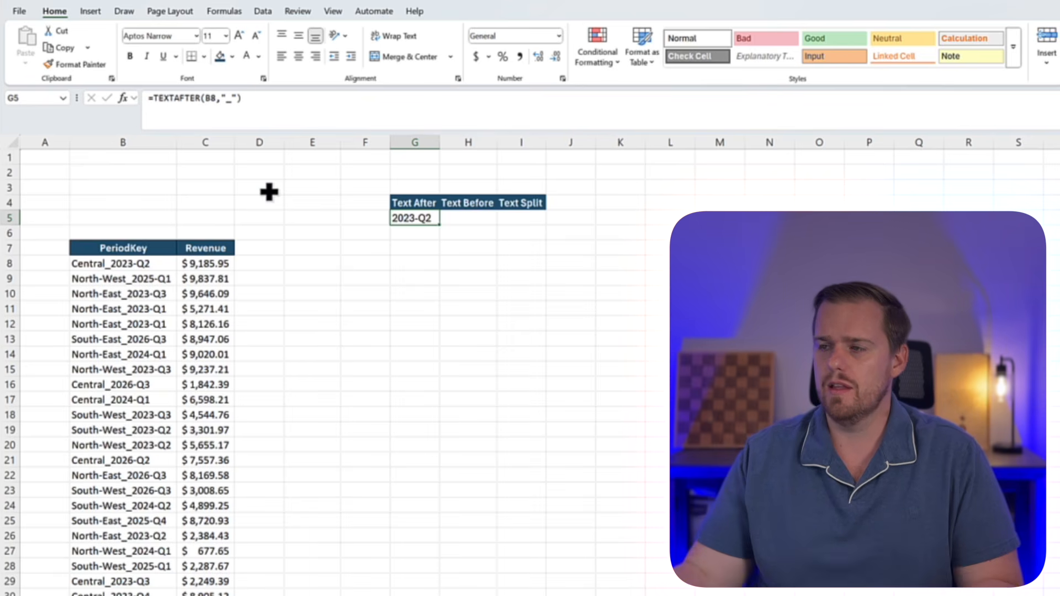
left_click_drag(440, 225, 438, 410)
left_click(419, 396)
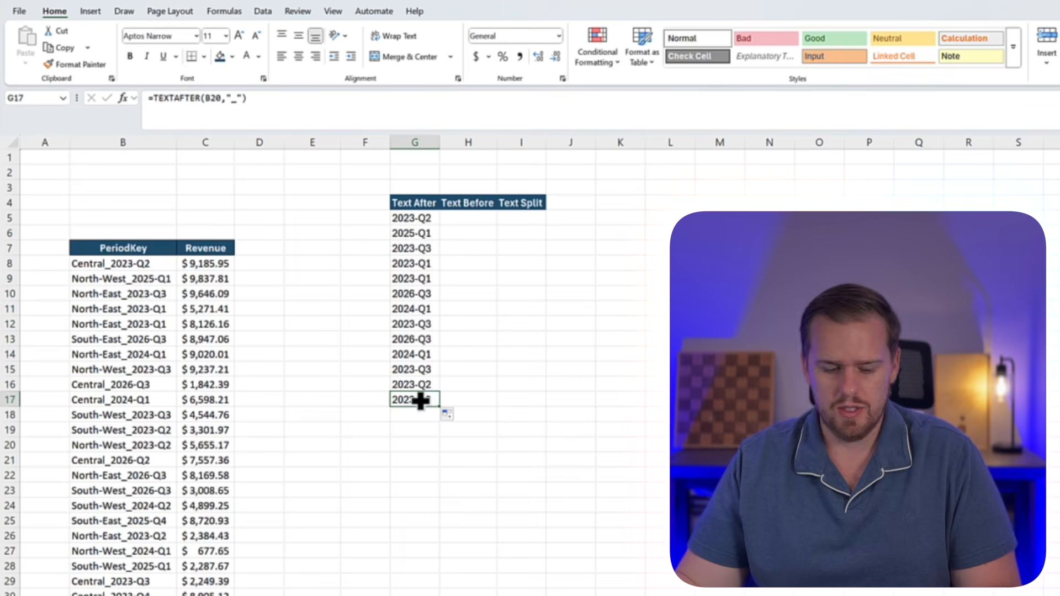
double_click(419, 395)
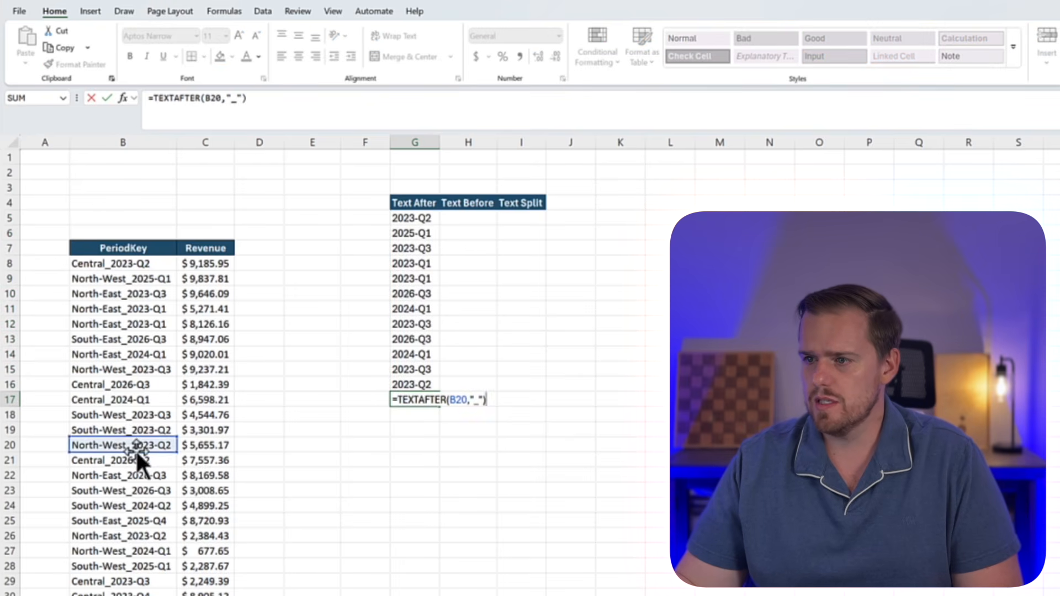
Recheck the cell reference in G17's TEXTAFTER formula and leave the cell without editing it
key("Escape")
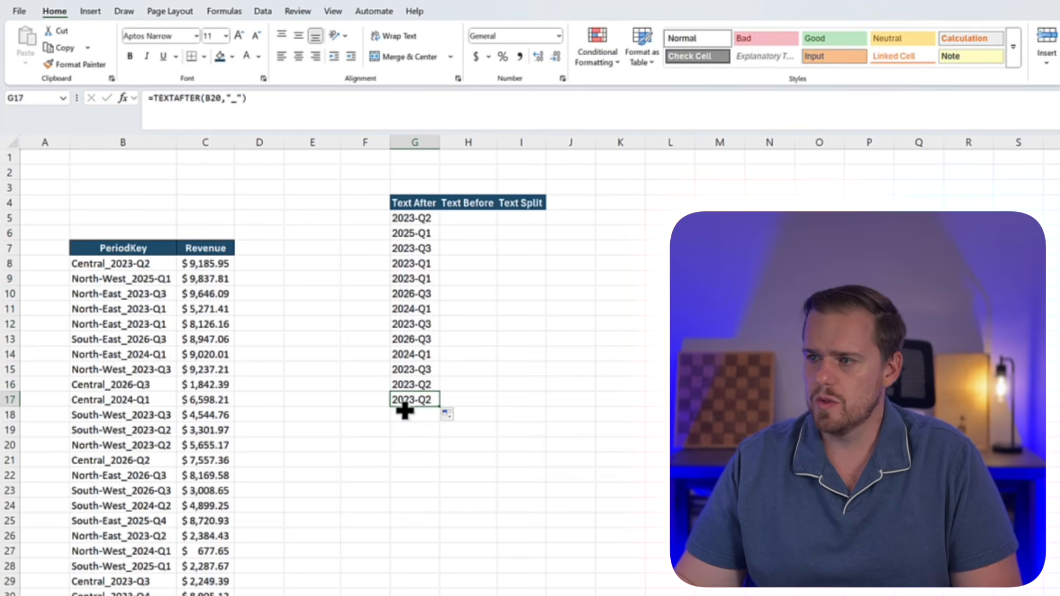
key("F2")
key("Escape")
Enter =TEXTBEFORE(B8,"_") in H5 under Text Before to extract the region from the first PeriodKey
left_click(475, 218)
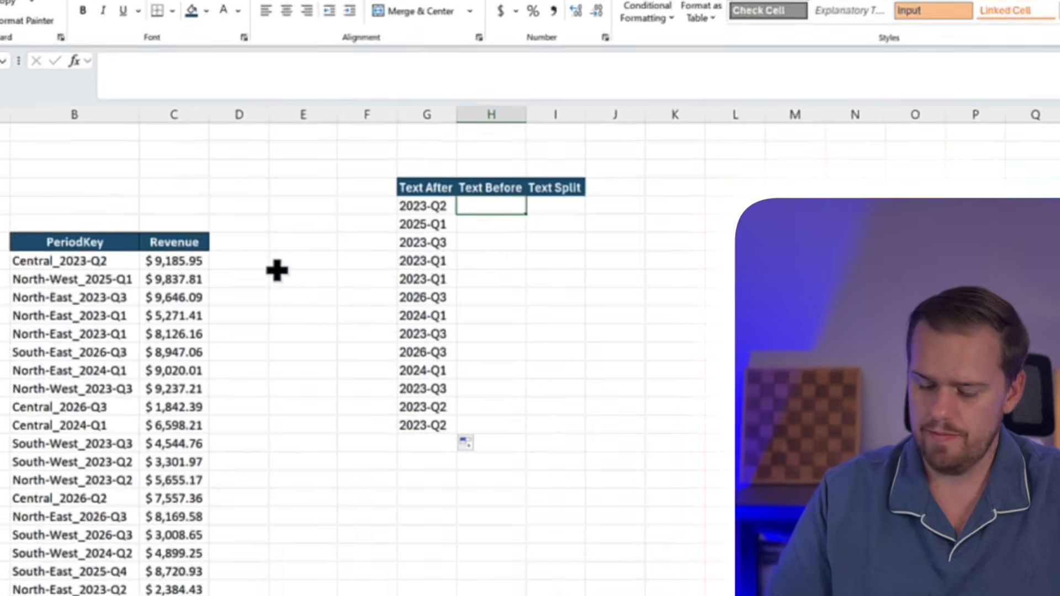
type("=text")
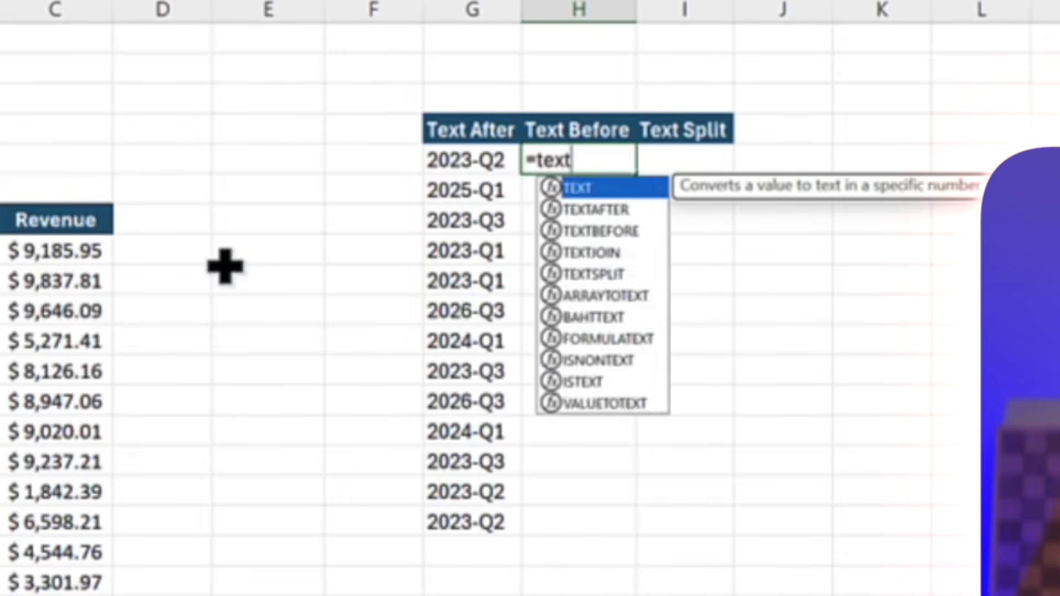
type("before")
key("Tab")
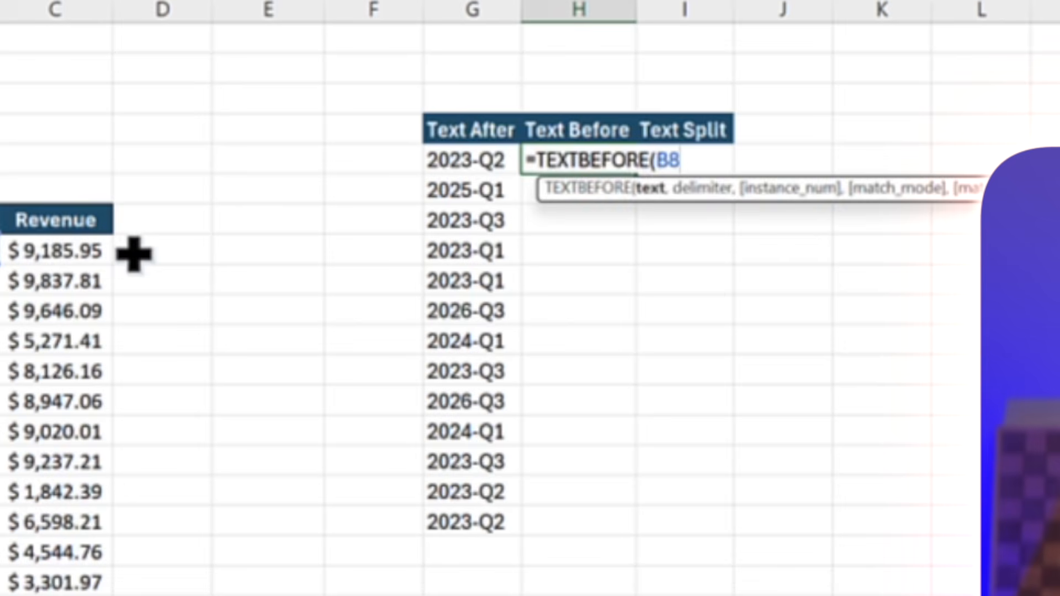
type(",")
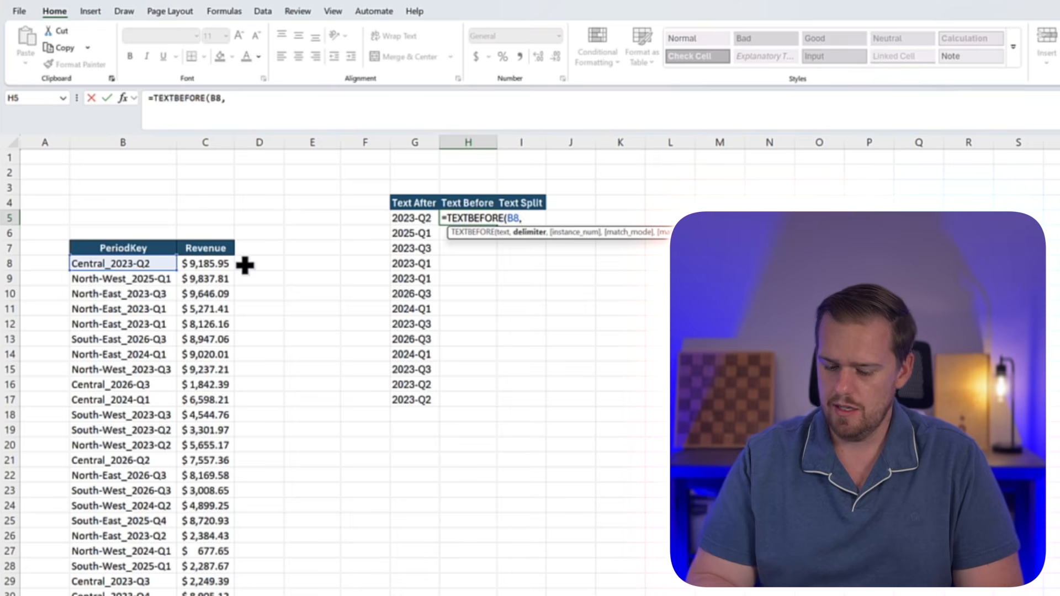
type("\"")
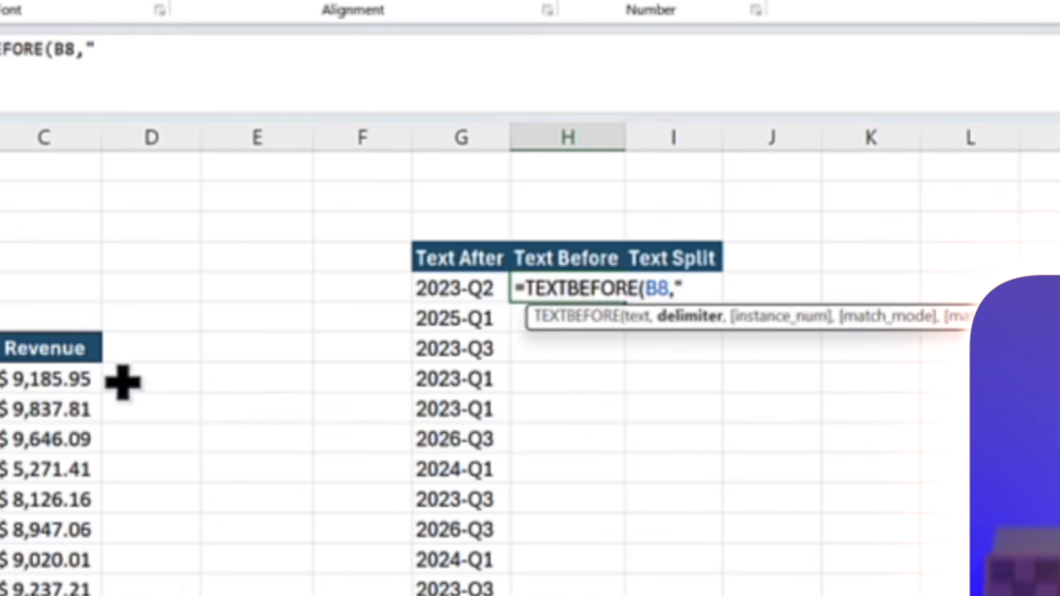
type("_\"")
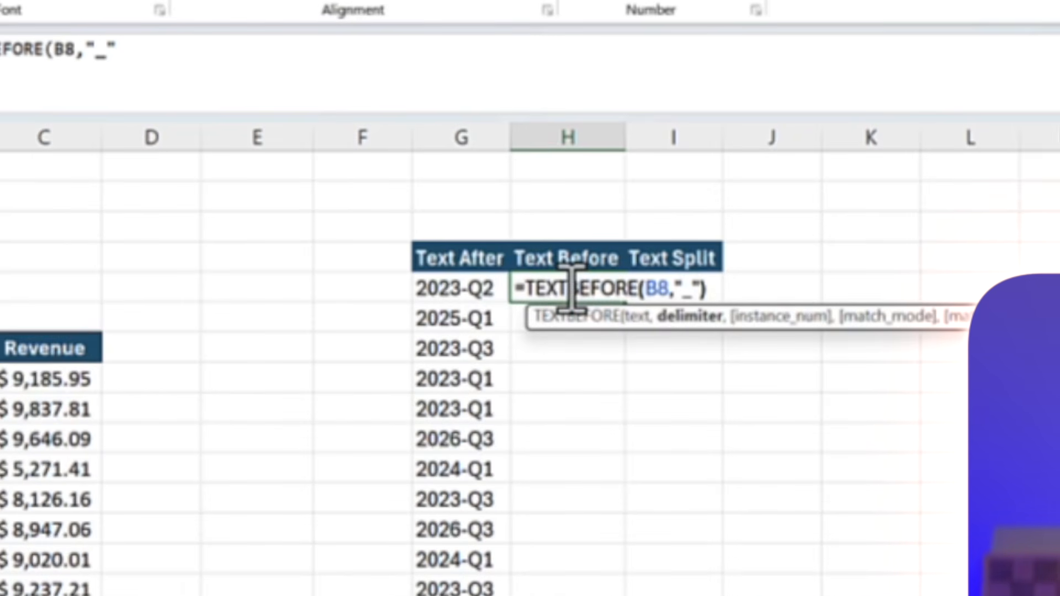
type(")")
key("Return")
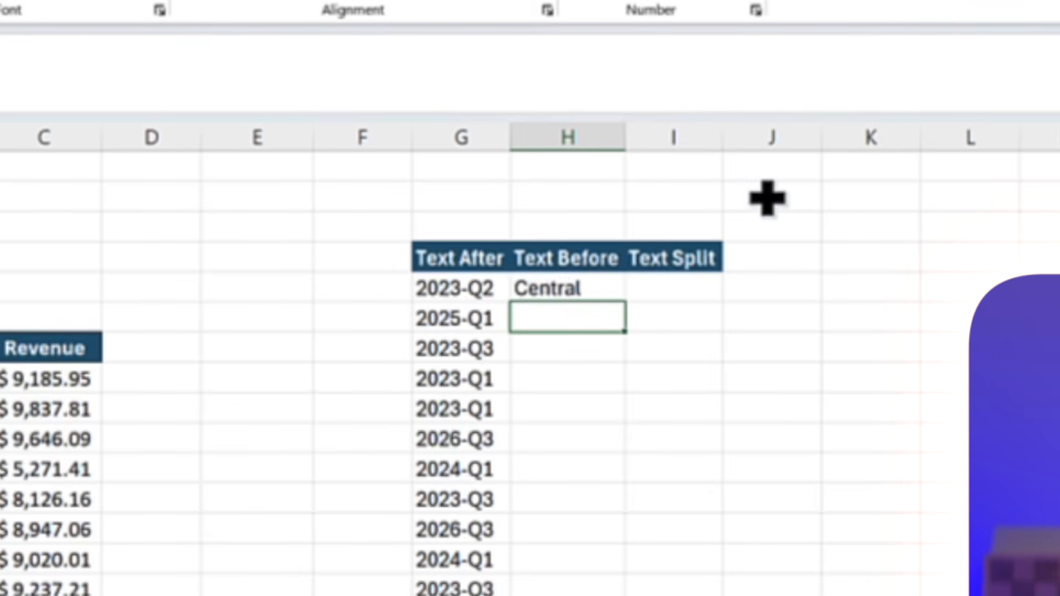
Fill the TEXTBEFORE formula from H5 down to H17 and check the cell reference in H17's formula
left_click(616, 284)
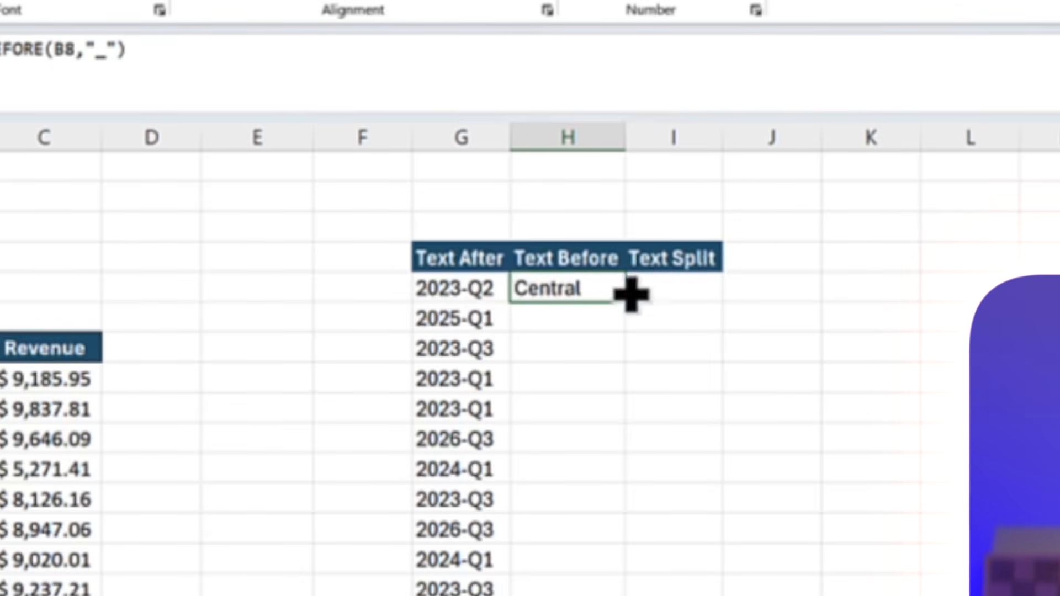
left_click_drag(624, 301, 624, 594)
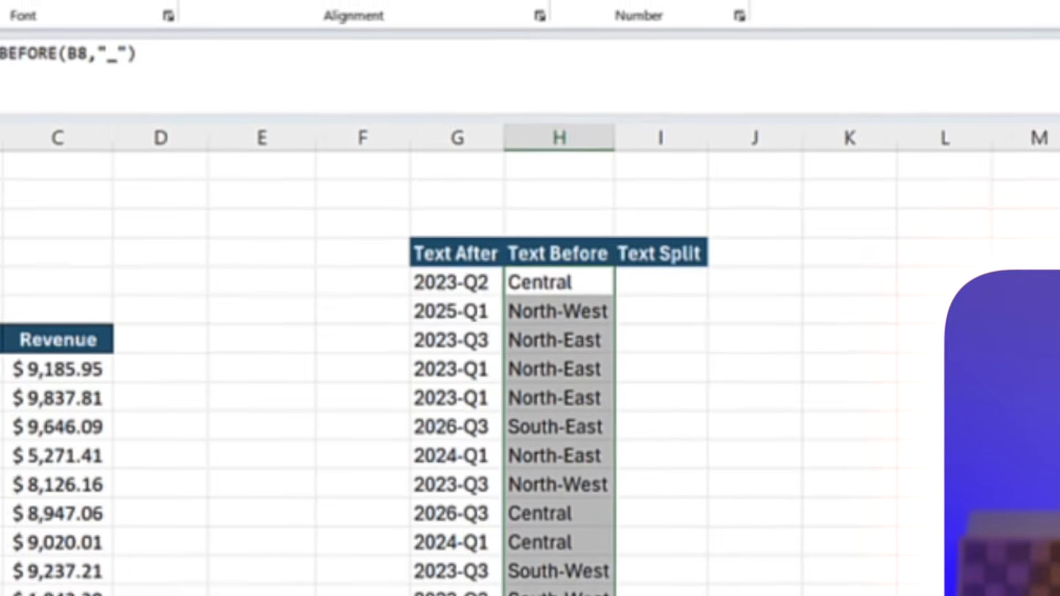
key("Right")
key("Down")
key("Left")
key("ctrl+Down")
key("F2")
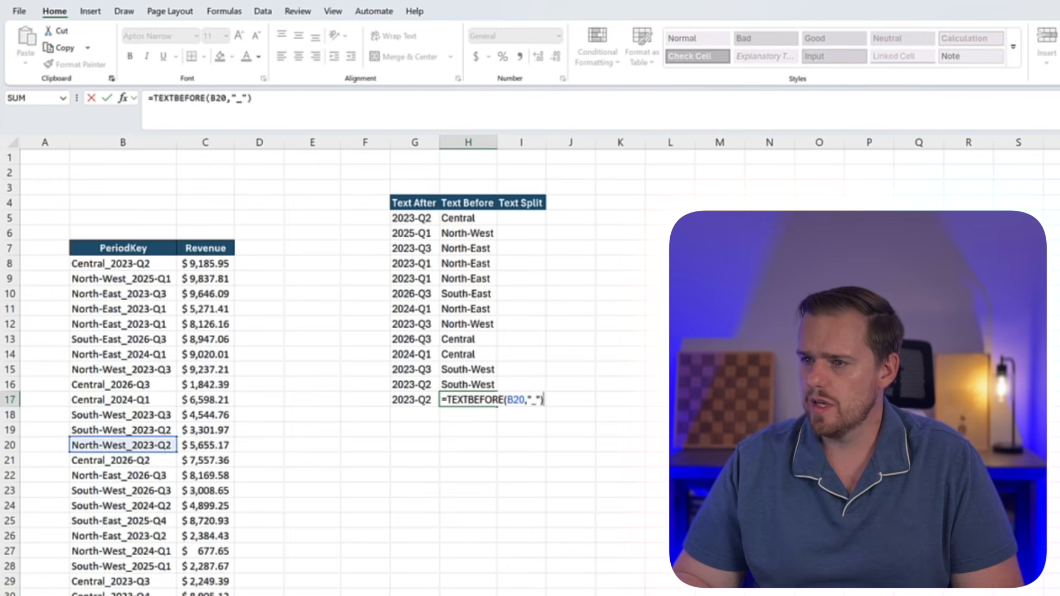
key("Escape")
Enter =TEXTSPLIT(B8,"-") in I5 under Text Split and autofit column I to its contents
key("Right")
key("ctrl+Up")
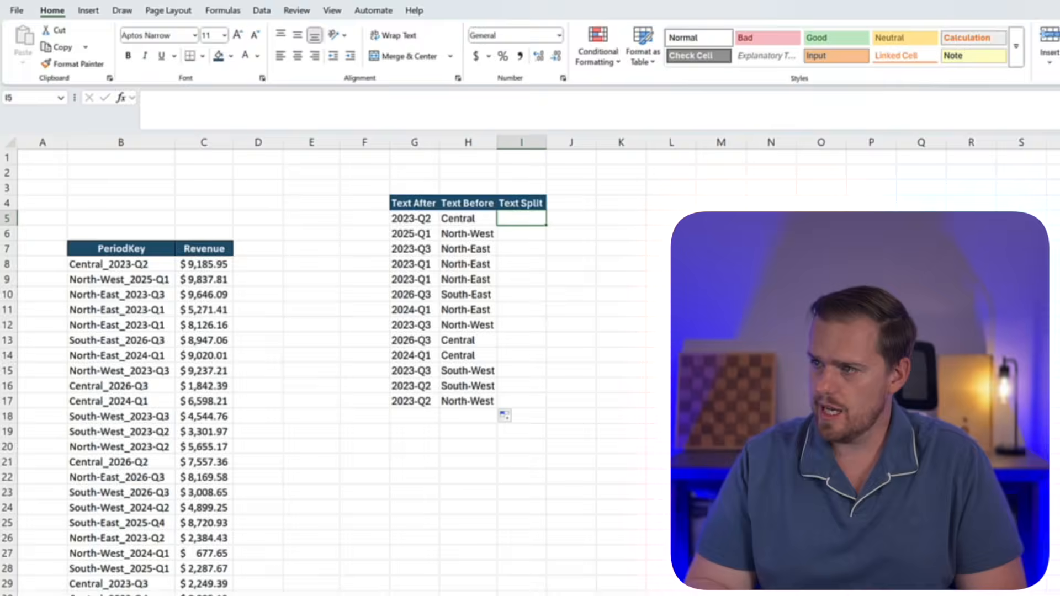
key("Down")
type("=text")
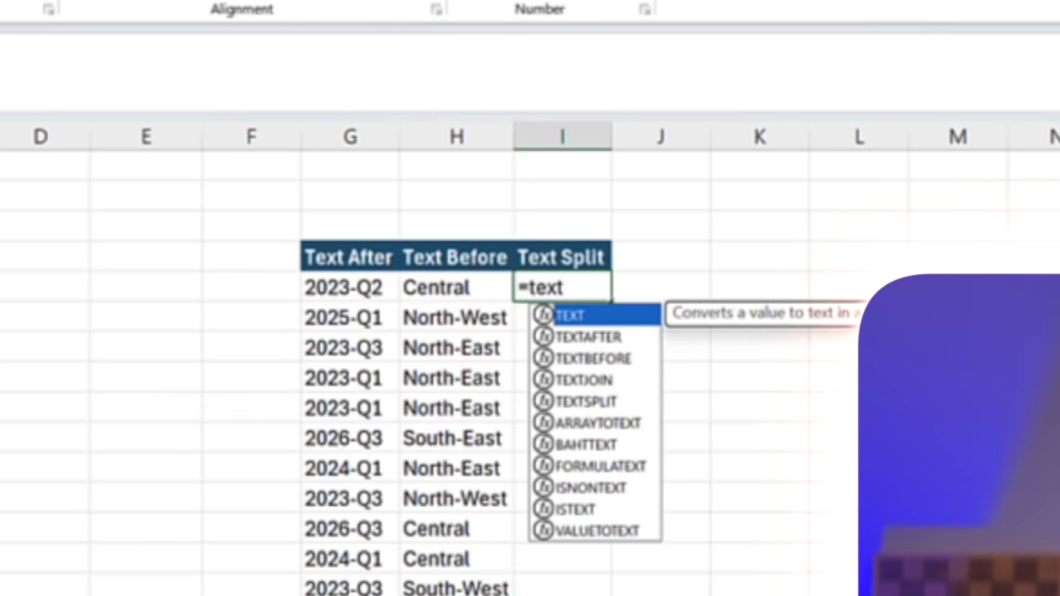
key("Down")
key("Down")
key("Down")
key("Down")
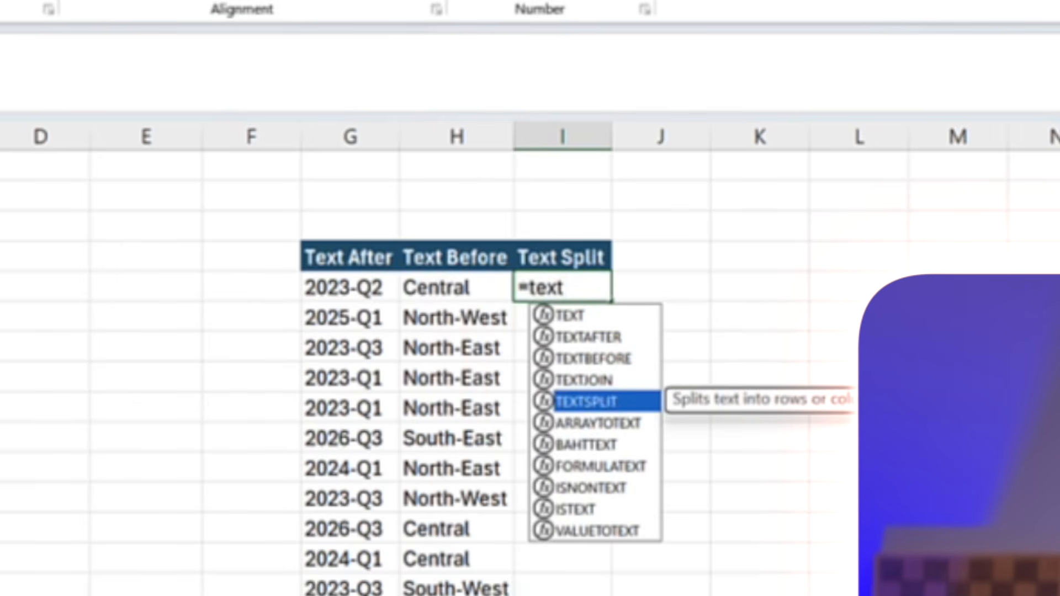
key("Tab")
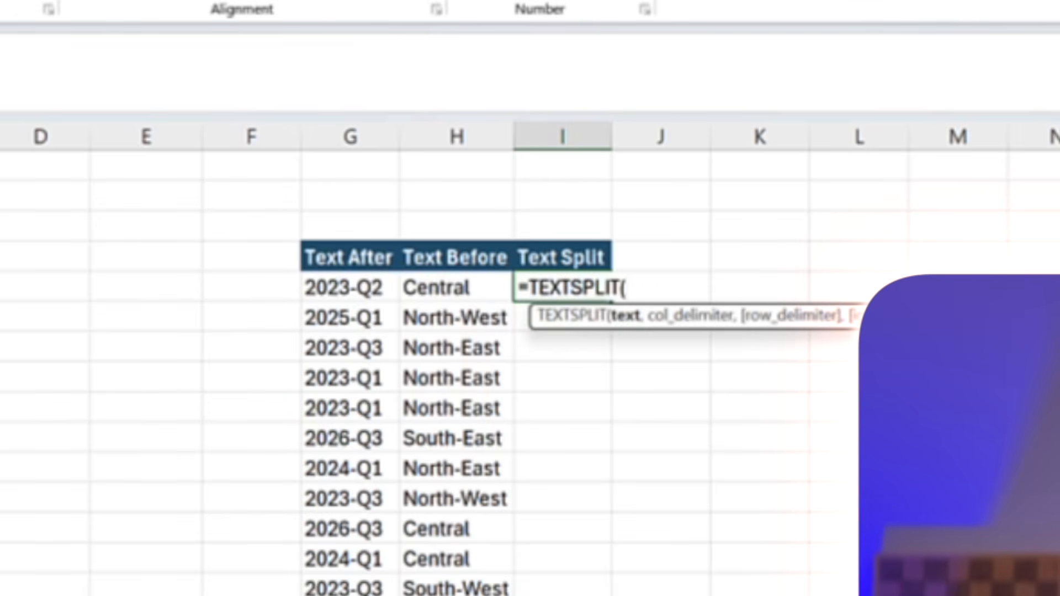
key("Left")
key("Left")
key("Left")
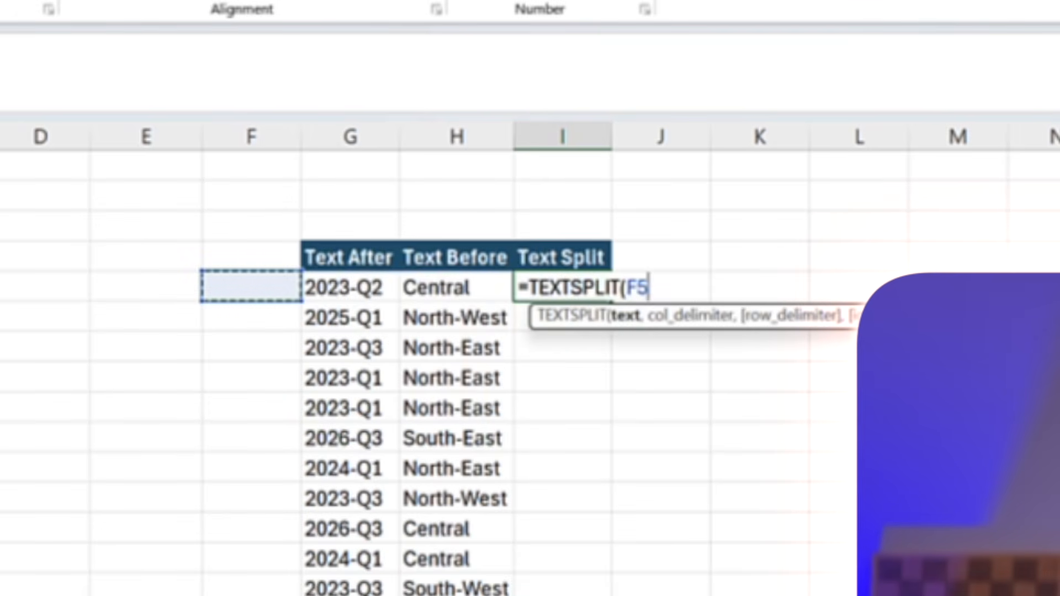
key("Left")
key("Left")
key("Down")
key("Left")
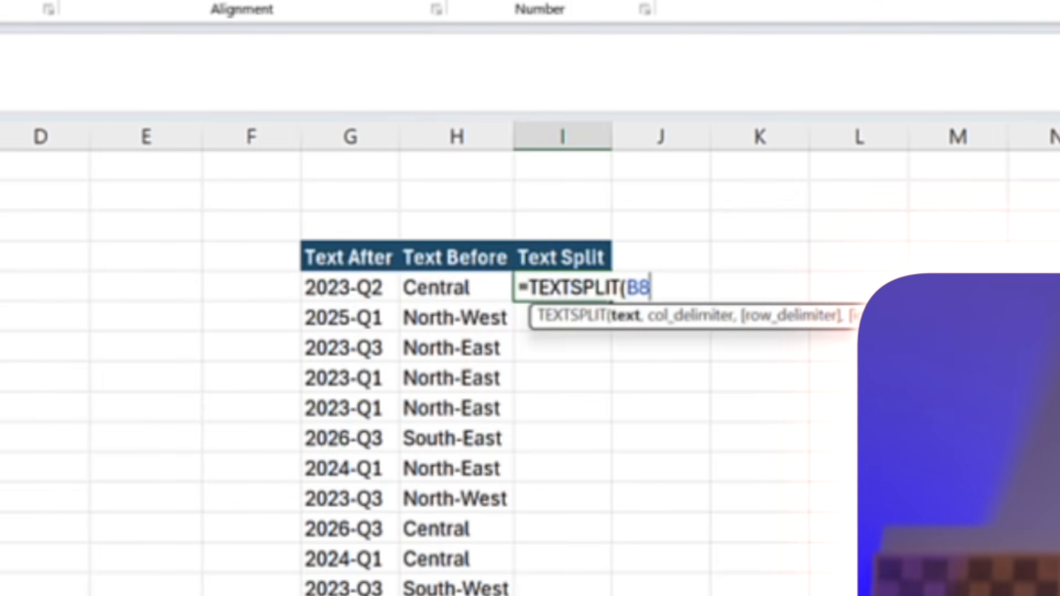
type(",\"-")
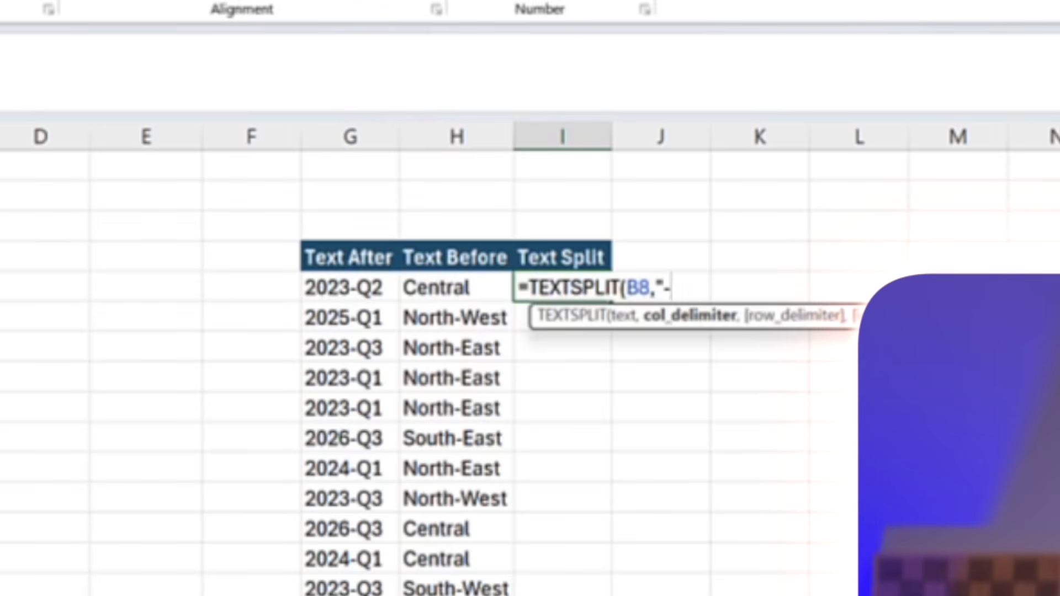
key("Return")
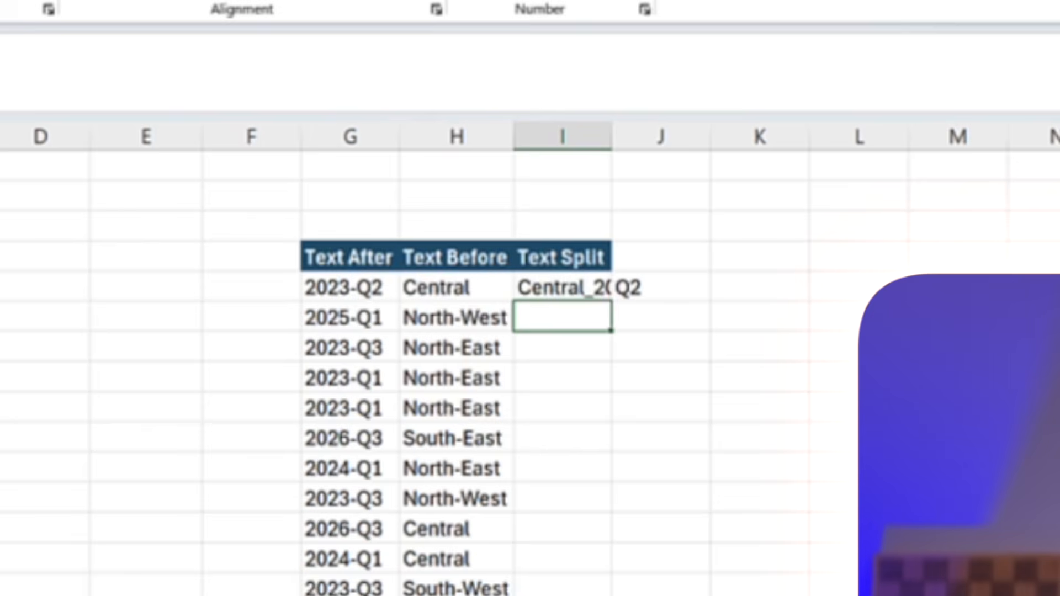
key("Up")
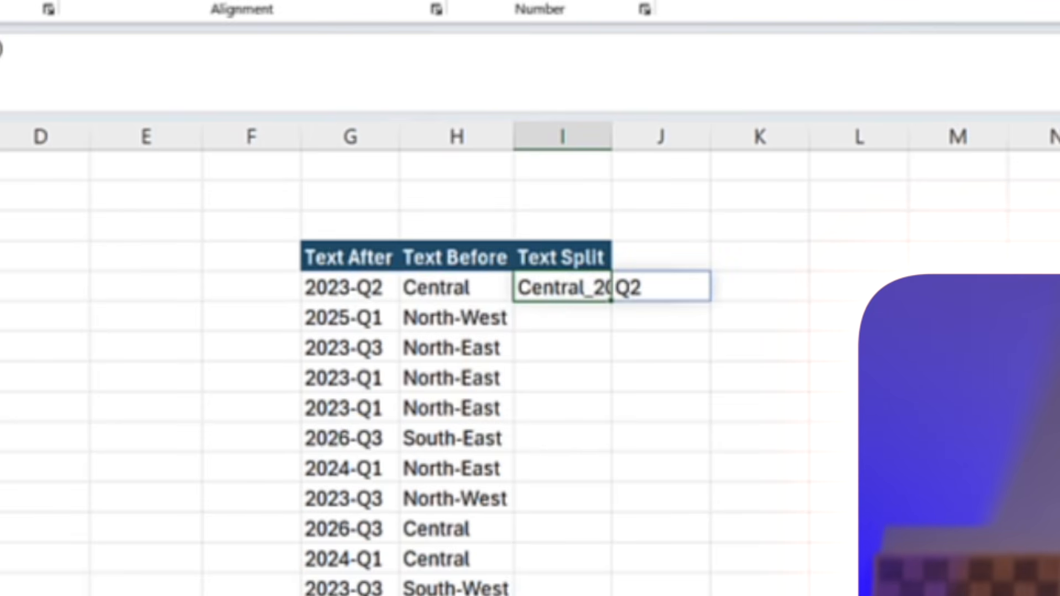
double_click(610, 138)
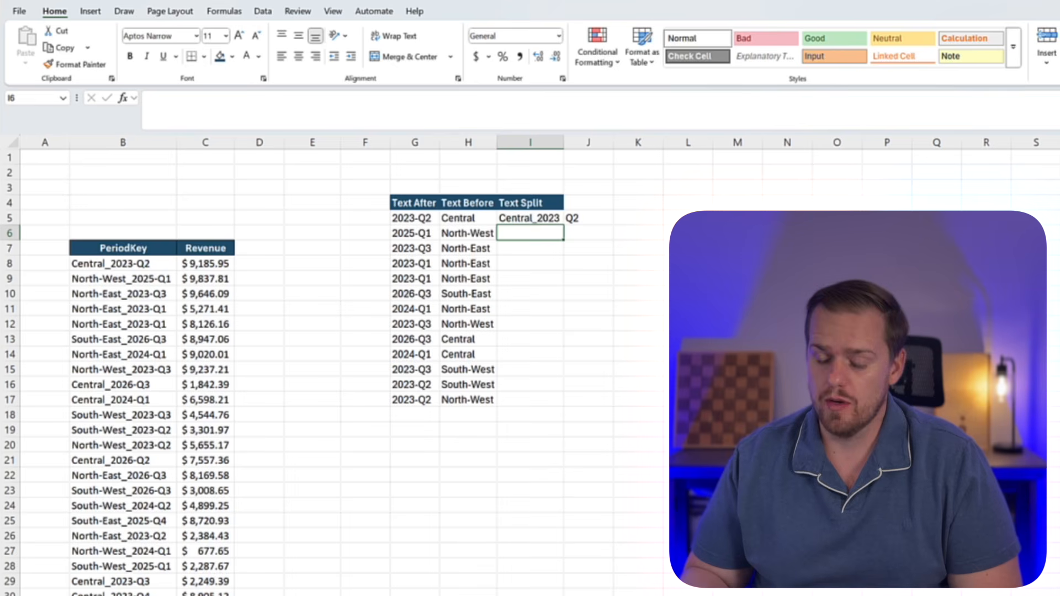
Enter =TEXTSPLIT(B9,"_") in I6 to split the second PeriodKey at the underscore, and select its spilled cell J6
type("=text")
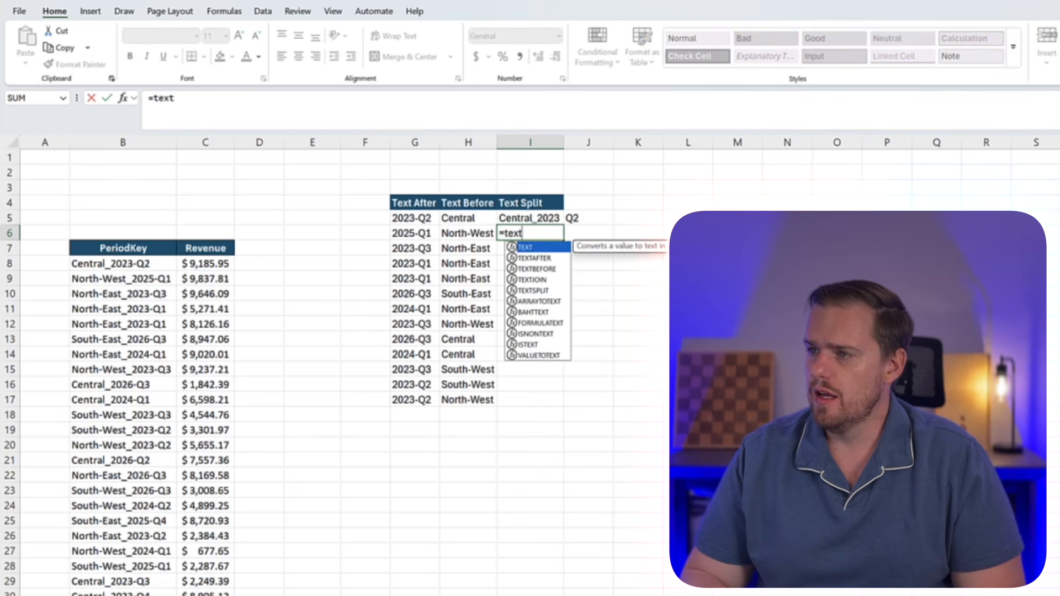
type("split")
key("Tab")
key("Left")
key("Left")
key("Left")
key("Left")
key("Down")
key("Left")
key("Down")
key("Left")
key("Left")
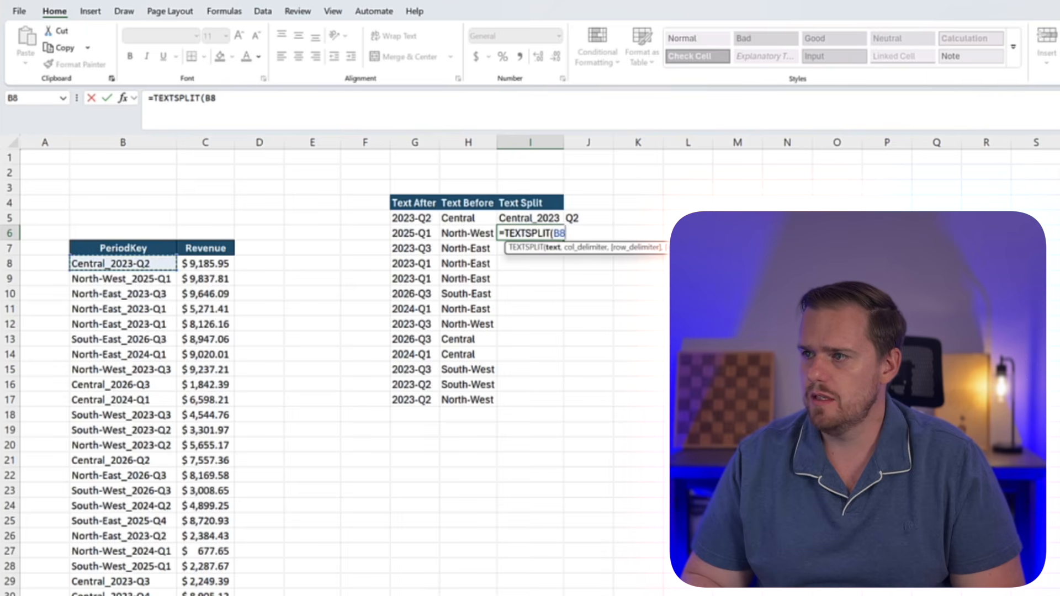
key("Down")
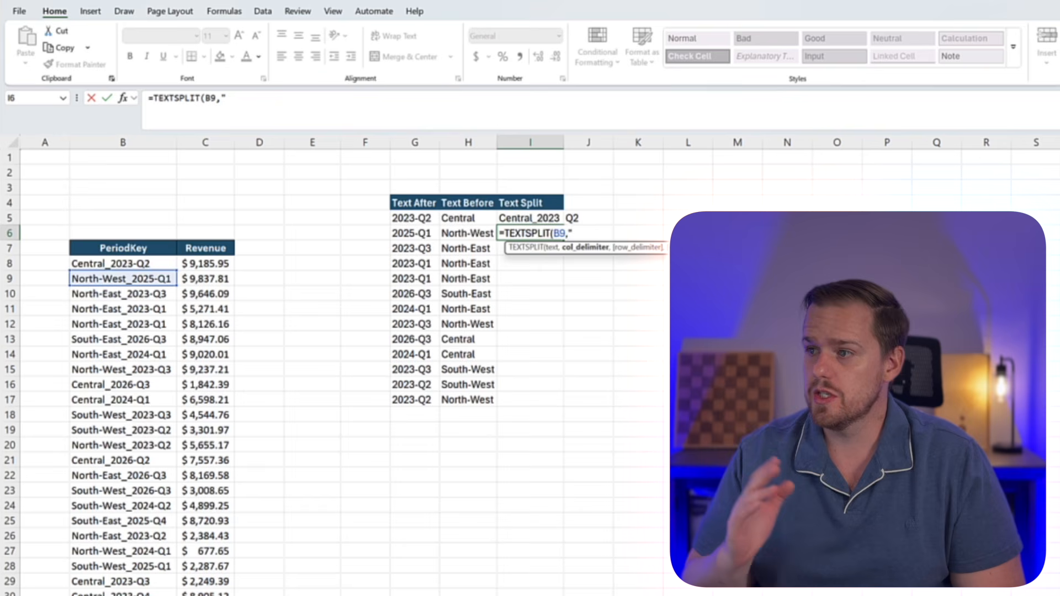
type(",\"_")
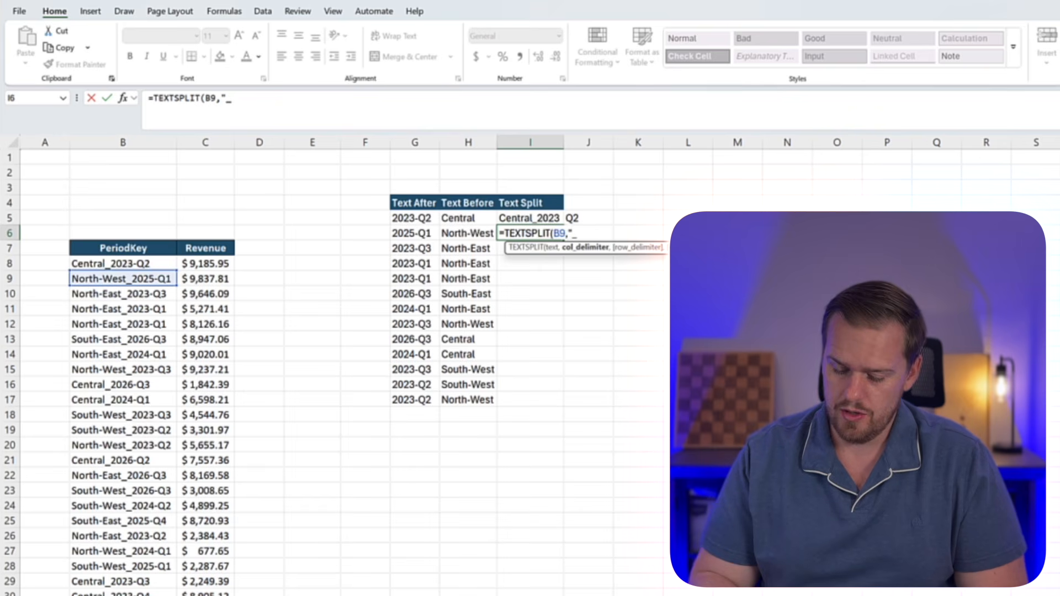
type("\"")
key("Return")
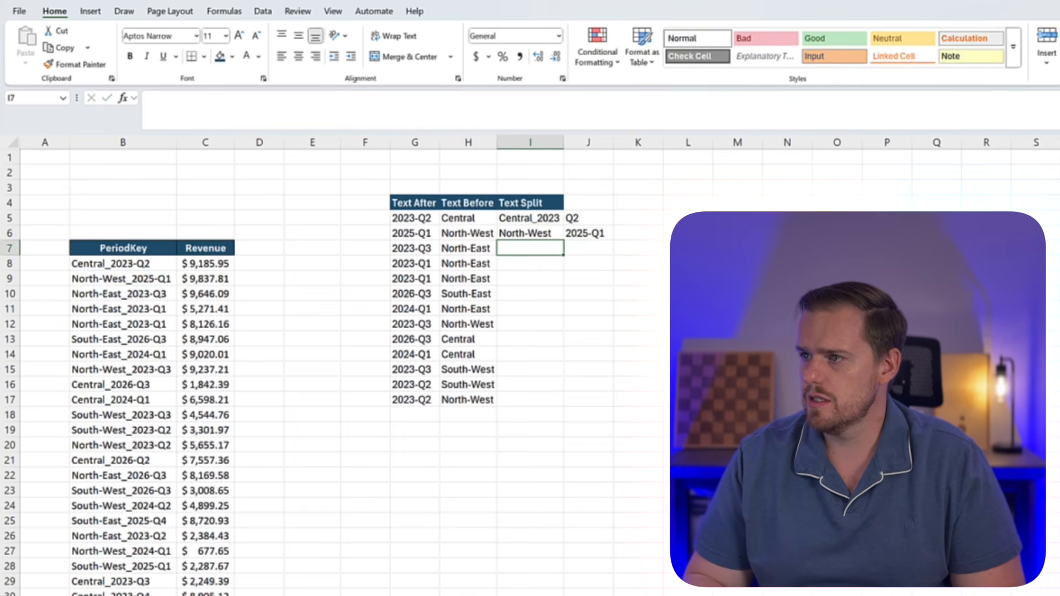
key("Up")
key("Right")
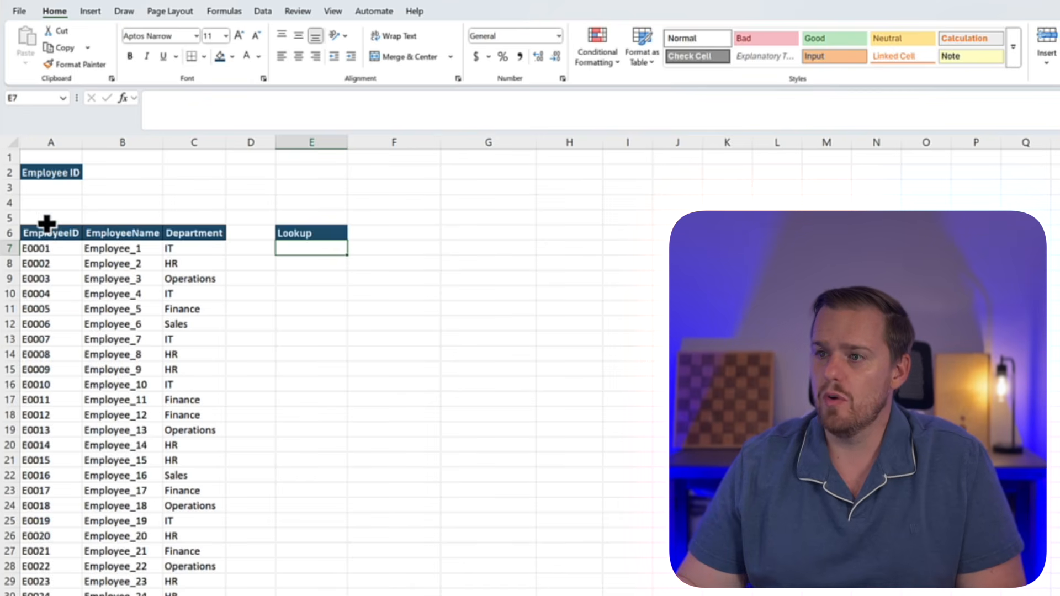
Browse the employee IDs offered by the dropdown in A3 and close it without choosing one
left_click(59, 203)
left_click(73, 189)
left_click(88, 189)
scroll(71, 248, "down", 15)
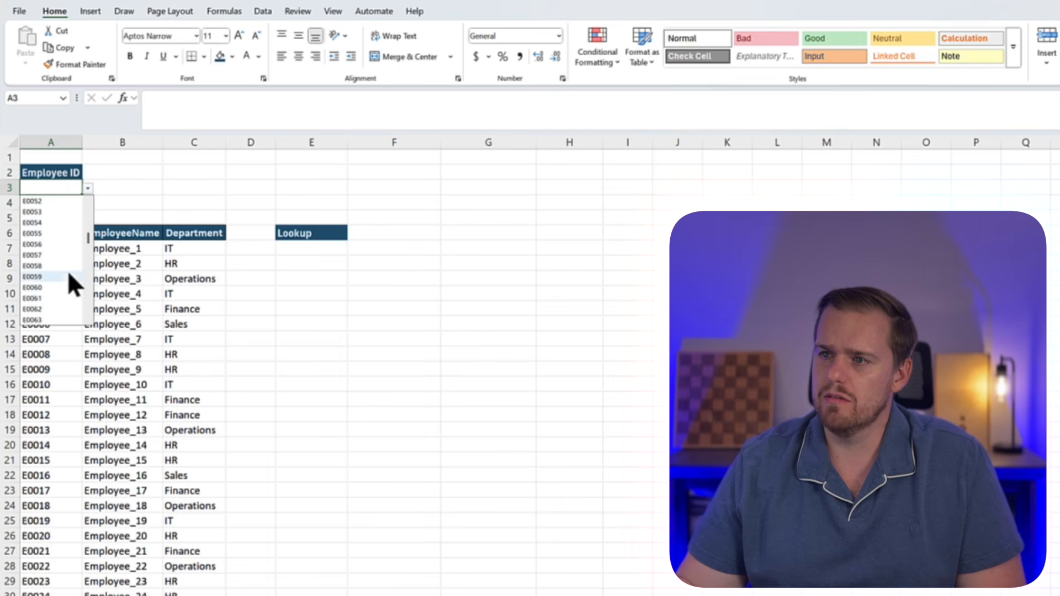
left_click(248, 279)
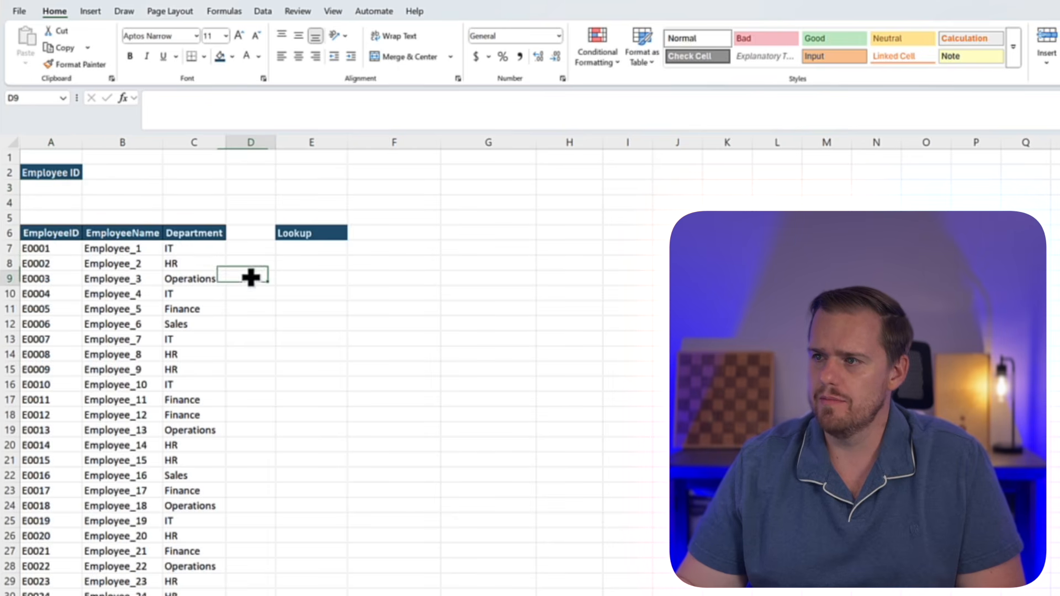
Begin an XLOOKUP formula in E7 under Lookup with A3 as the lookup value
left_click(280, 255)
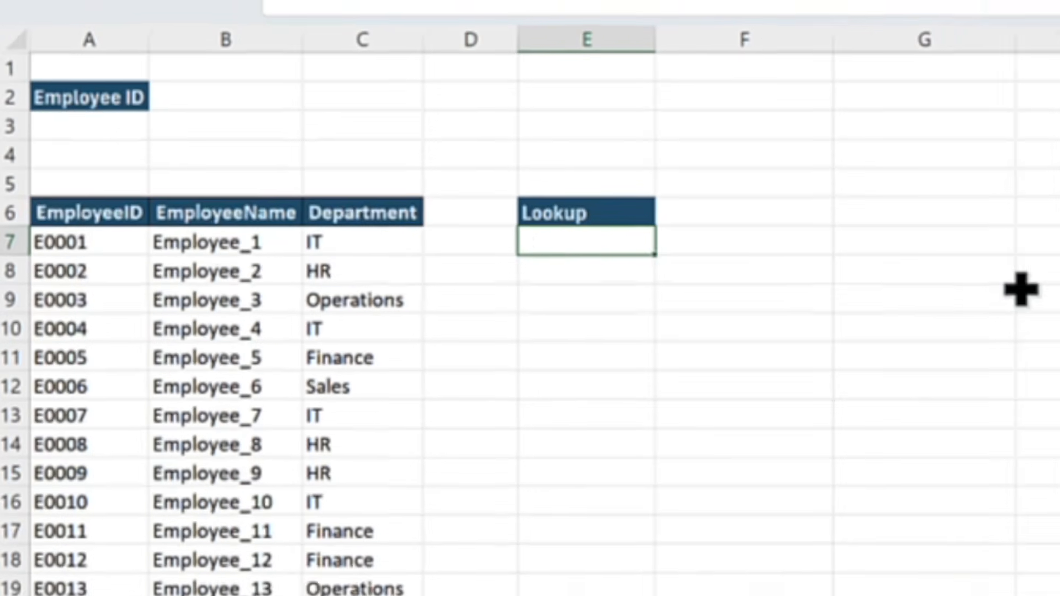
type("=xl")
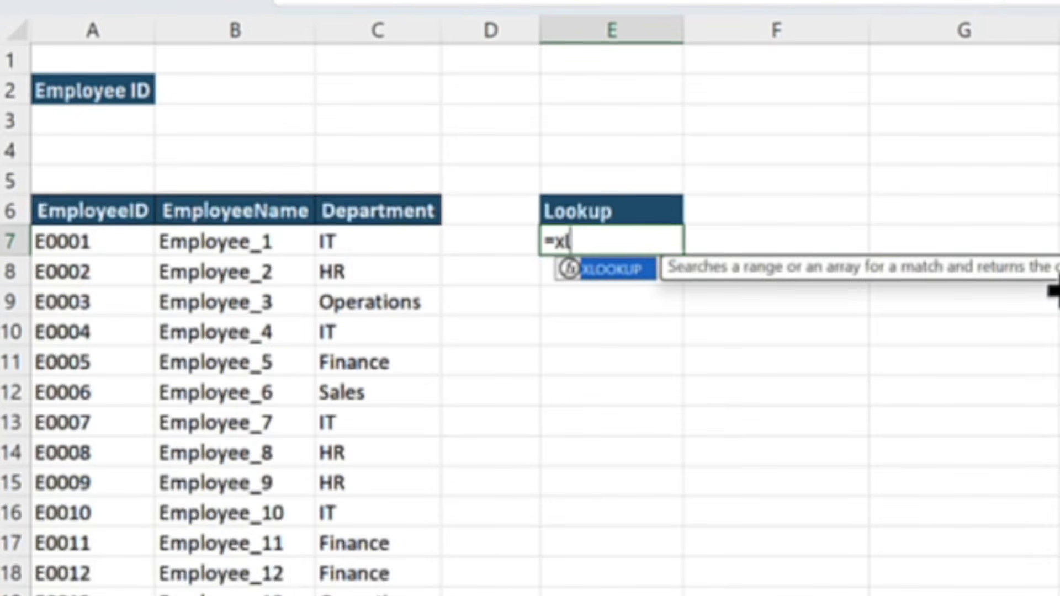
key("Tab")
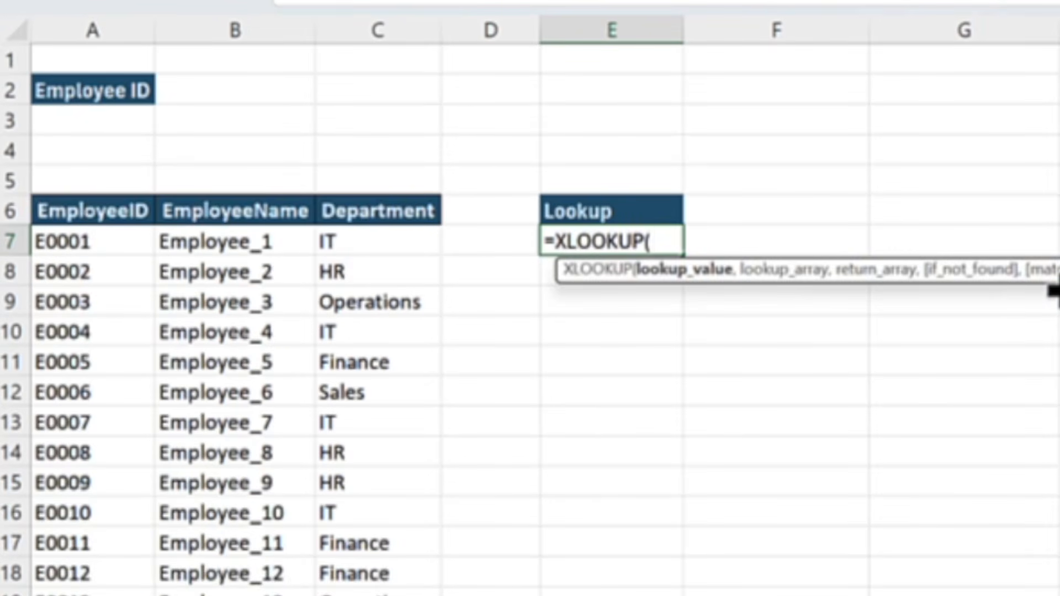
key("Left")
key("Left")
key("Left")
key("Left")
key("Up")
key("Up")
key("Up")
key("Up")
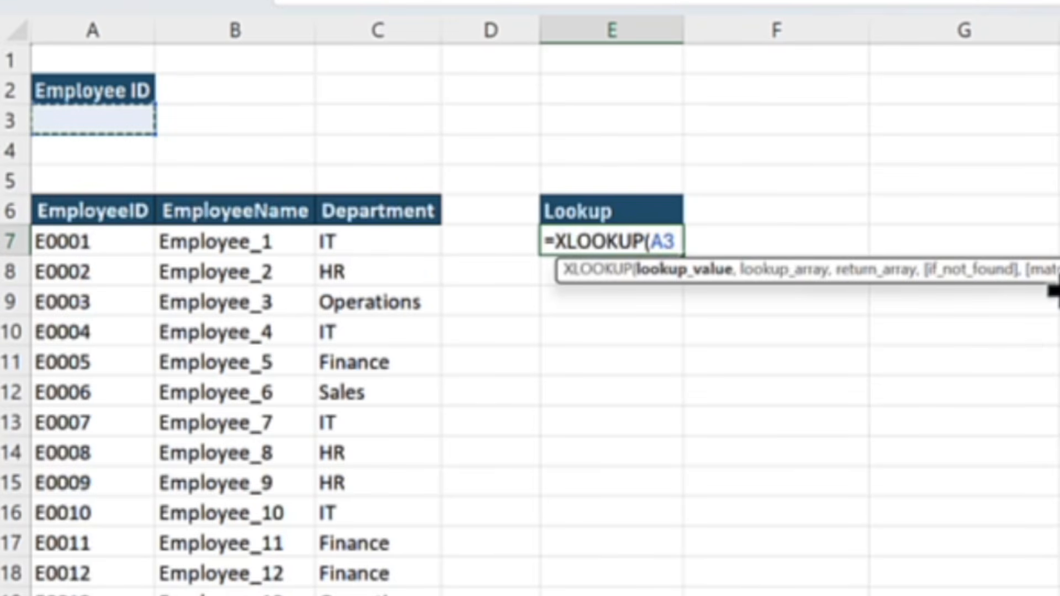
Set the lookup array of the XLOOKUP formula in E7 to the employee IDs in A7:A206
type(",")
key("Left")
key("Left")
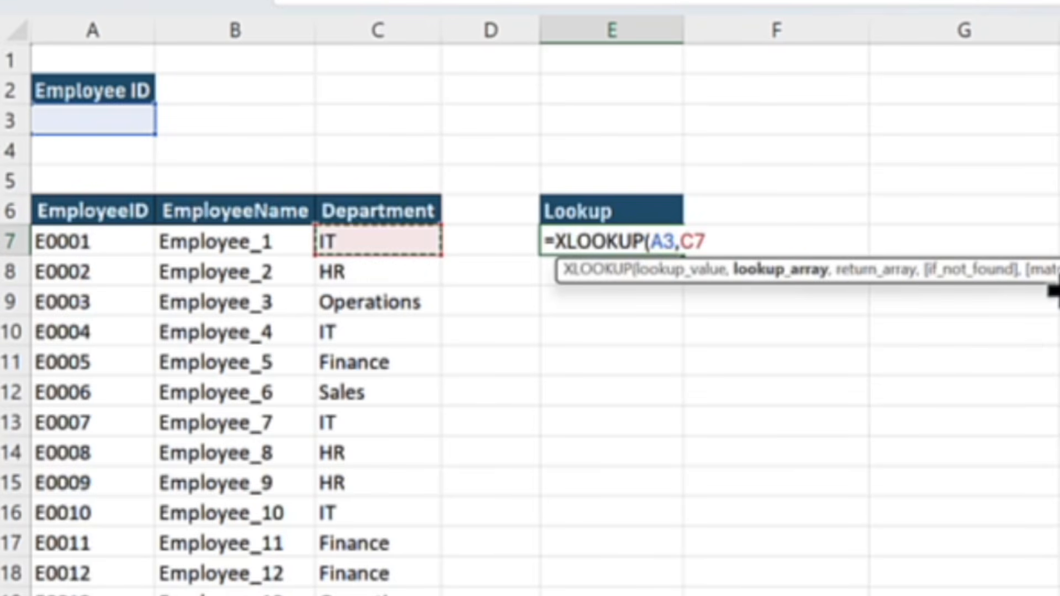
key("Left")
key("Left")
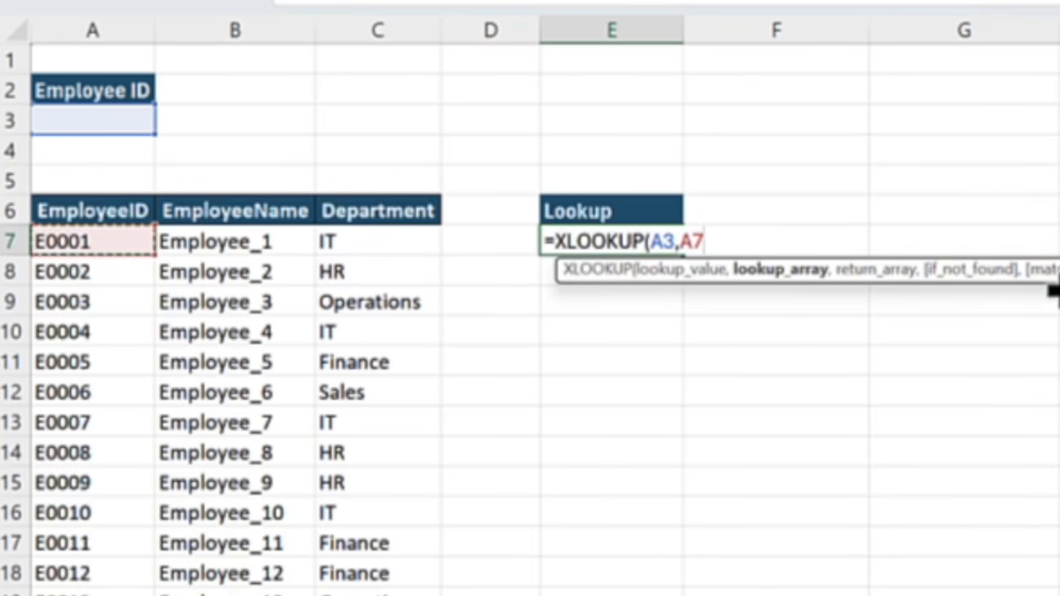
key("ctrl+shift+Down")
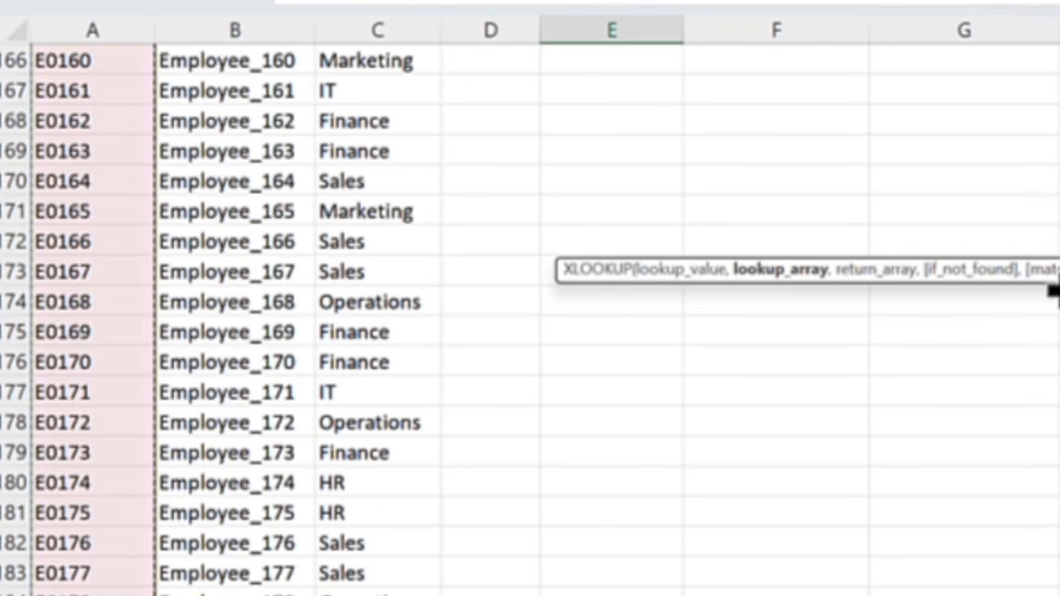
type(",")
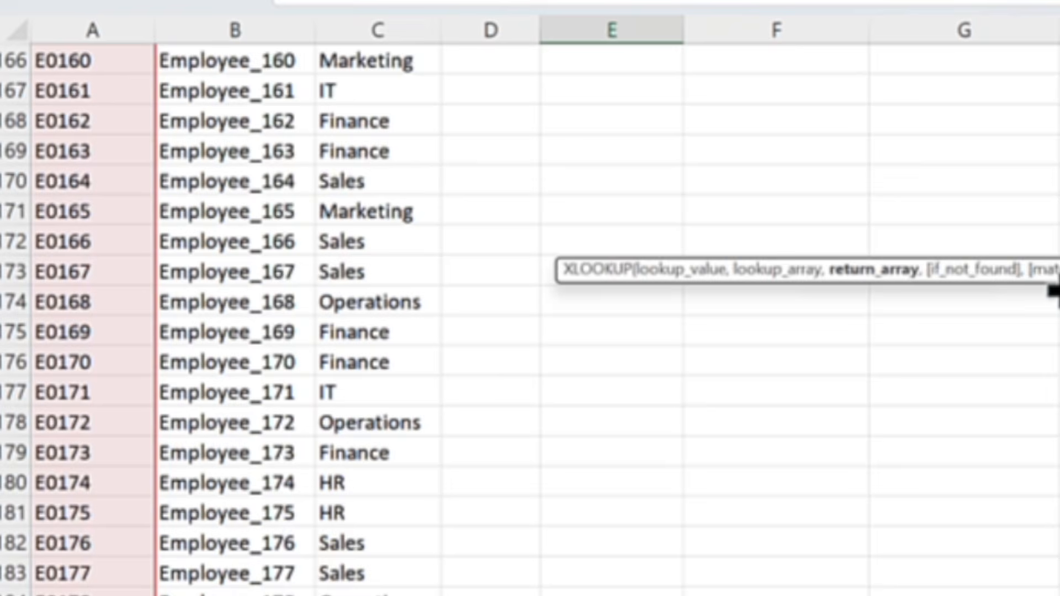
Set the Department values in column C as the XLOOKUP return array and complete the formula in E7
key("Right")
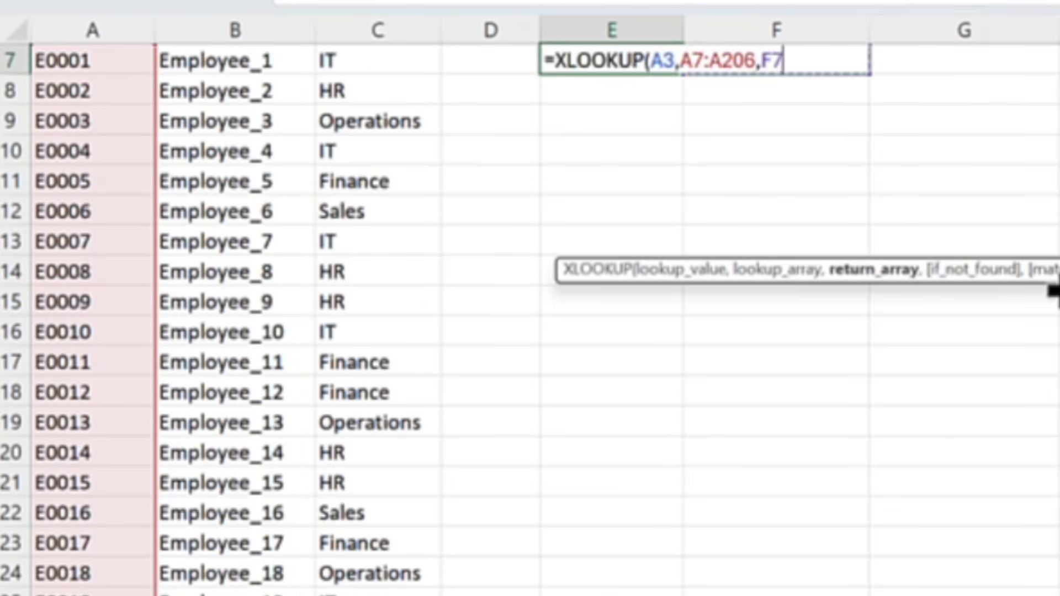
key("Left")
key("Left")
key("Up")
key("Up")
key("Left")
key("Down")
key("Down")
key("ctrl+shift+Down")
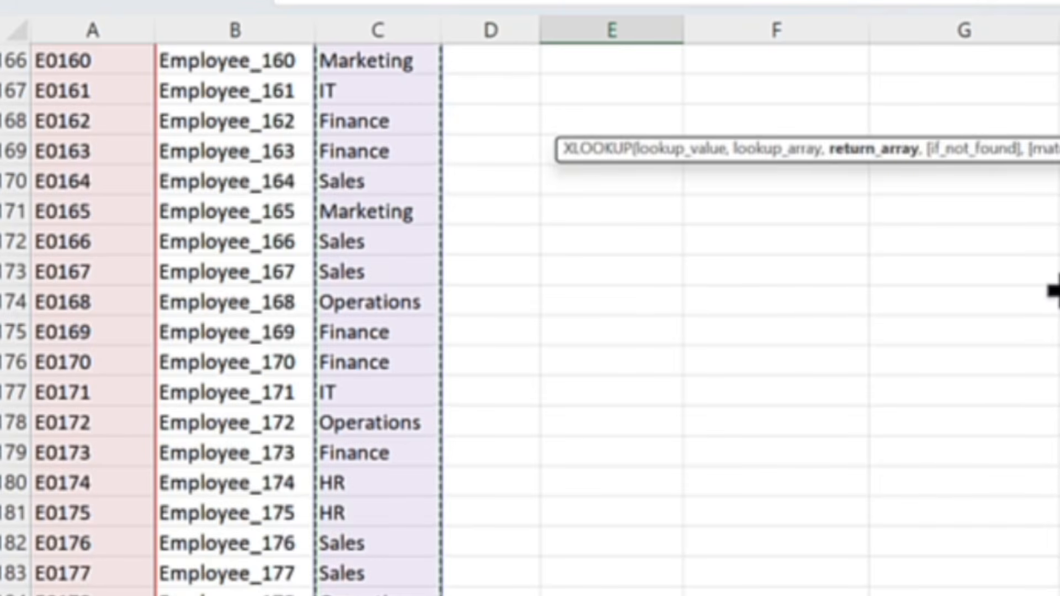
type(")")
key("Return")
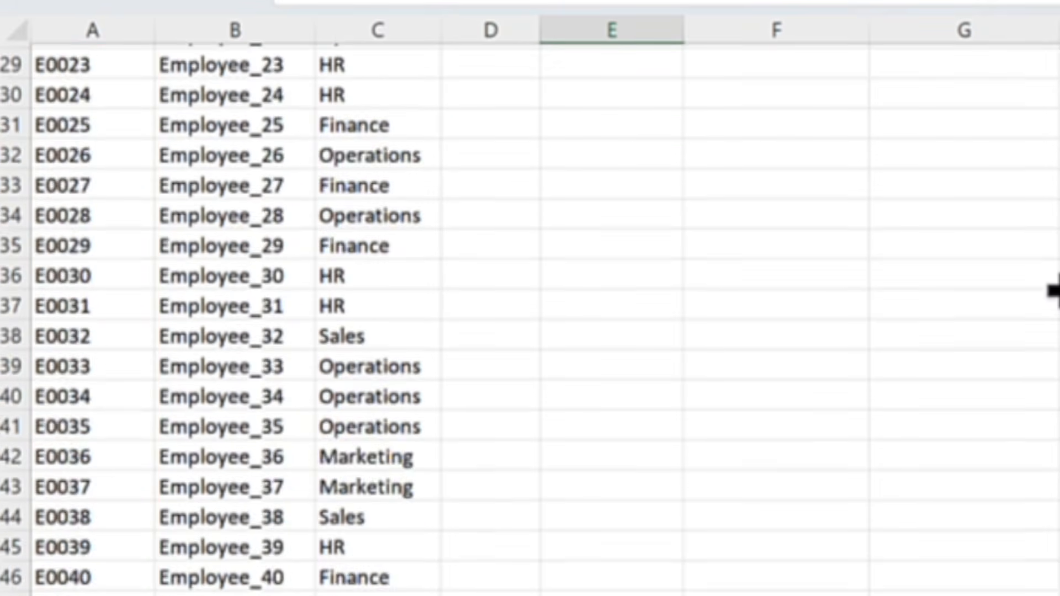
Test the lookup by choosing employee IDs E0004, E0008 and E0012 in turn from the list in A3
key("Up")
key("Up")
key("Up")
key("Up")
key("Up")
key("Up")
key("Up")
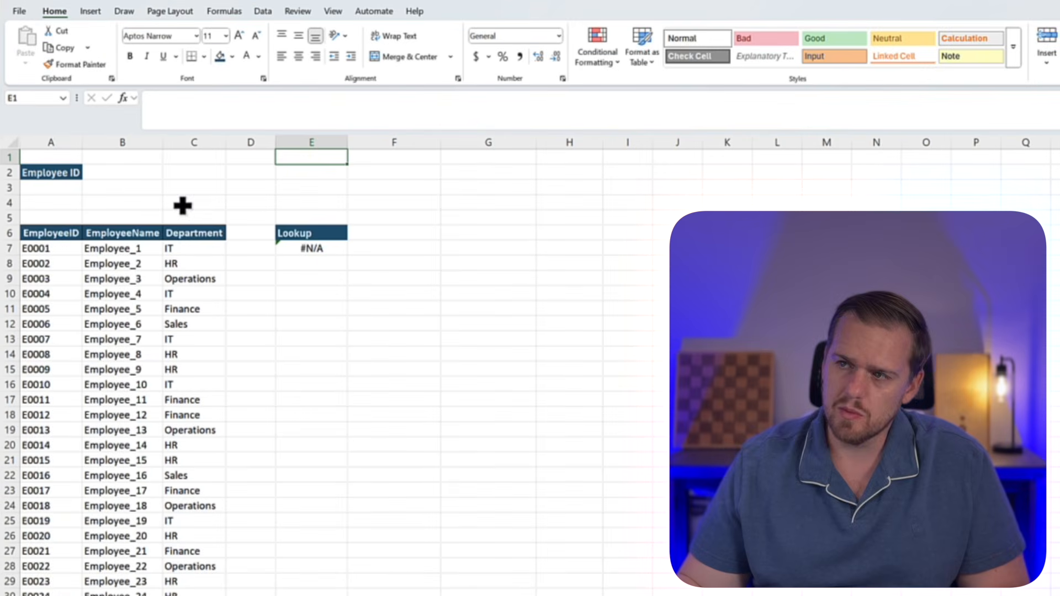
left_click(77, 190)
left_click(87, 188)
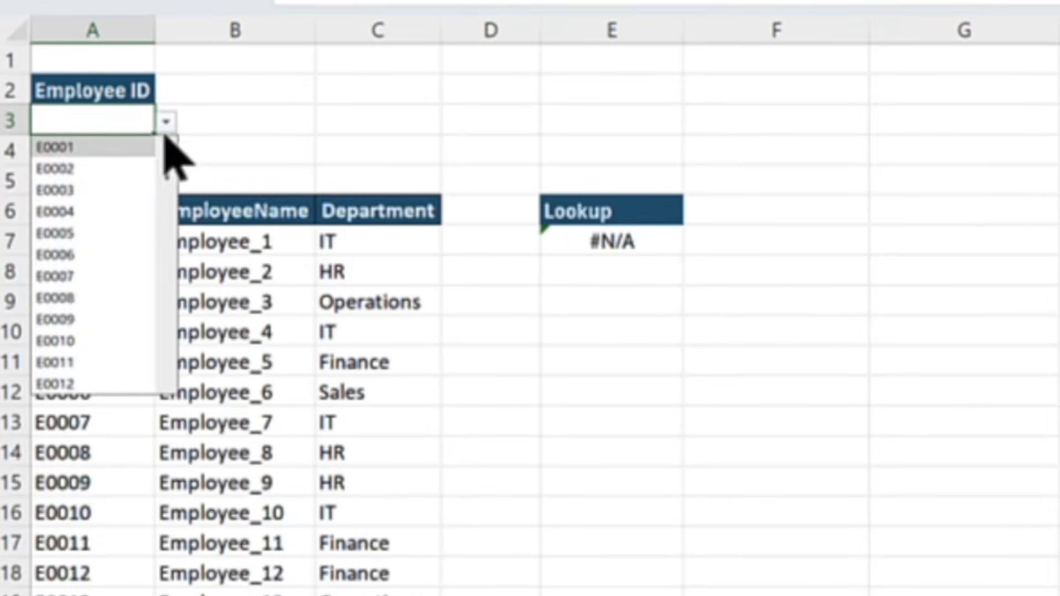
left_click(114, 211)
left_click(164, 122)
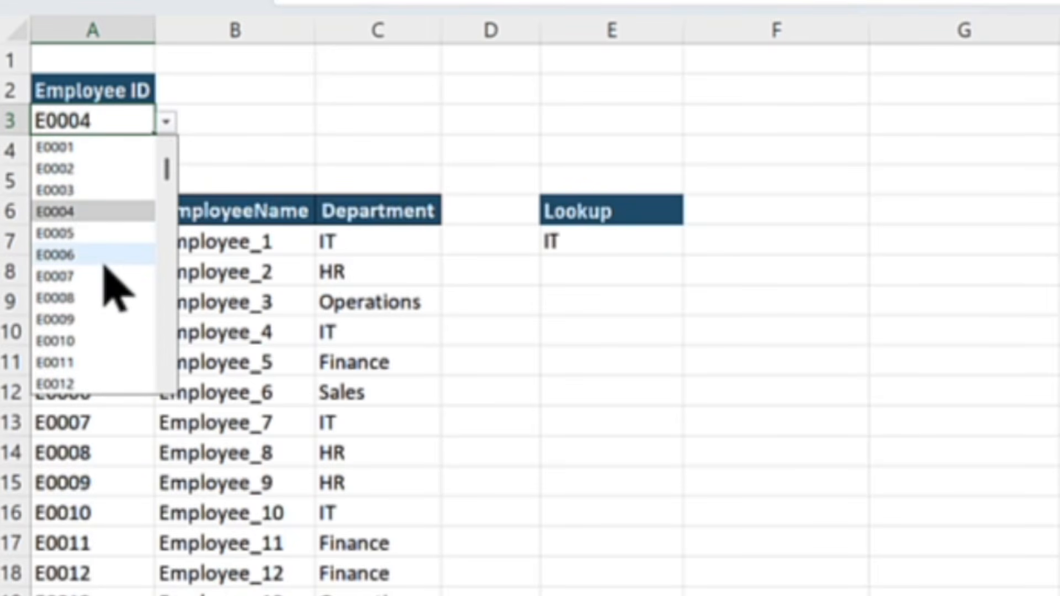
left_click(98, 292)
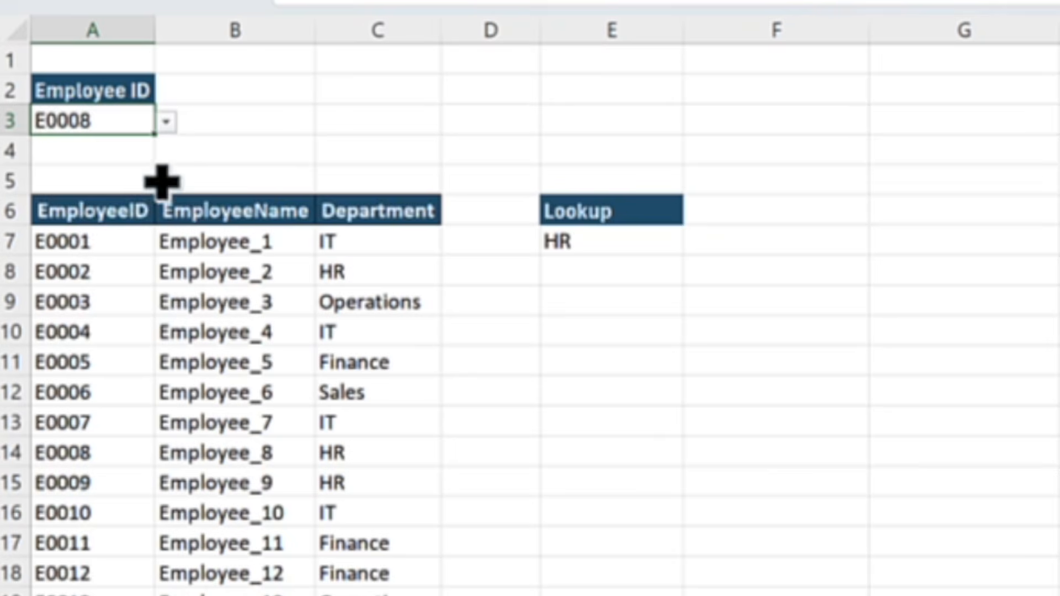
left_click(166, 122)
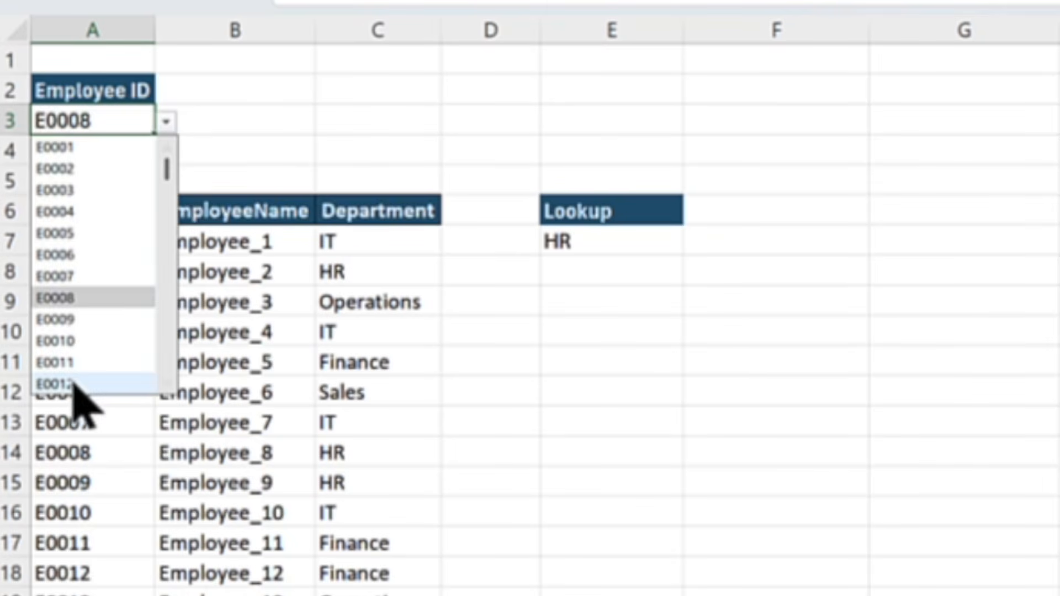
left_click(110, 381)
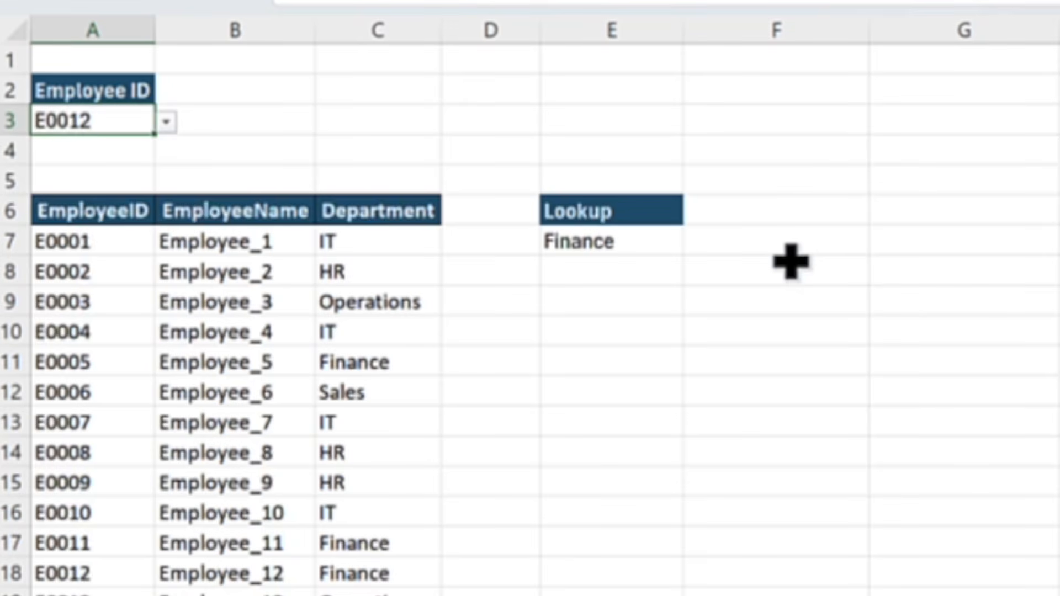
Select the XLOOKUP result cell E7 under Lookup to review it
key("Right")
key("Right")
key("Right")
key("Down")
key("Down")
key("Down")
key("Right")
key("Down")
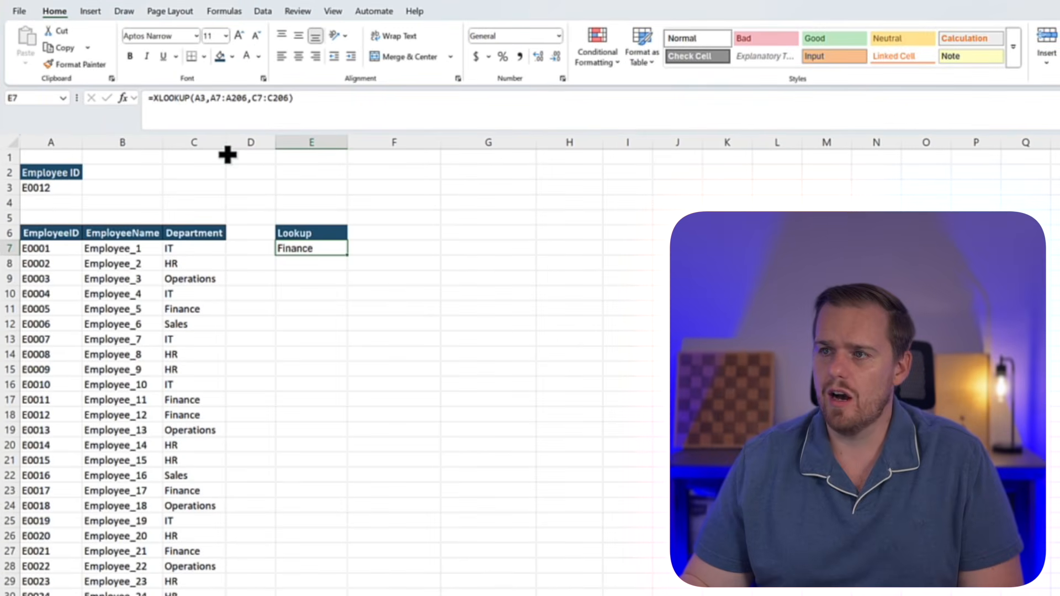
Insert a blank column before EmployeeName and select the shifted lookup cell F7 to check its formula
left_click(116, 142)
right_click(117, 143)
left_click(151, 295)
left_click(338, 291)
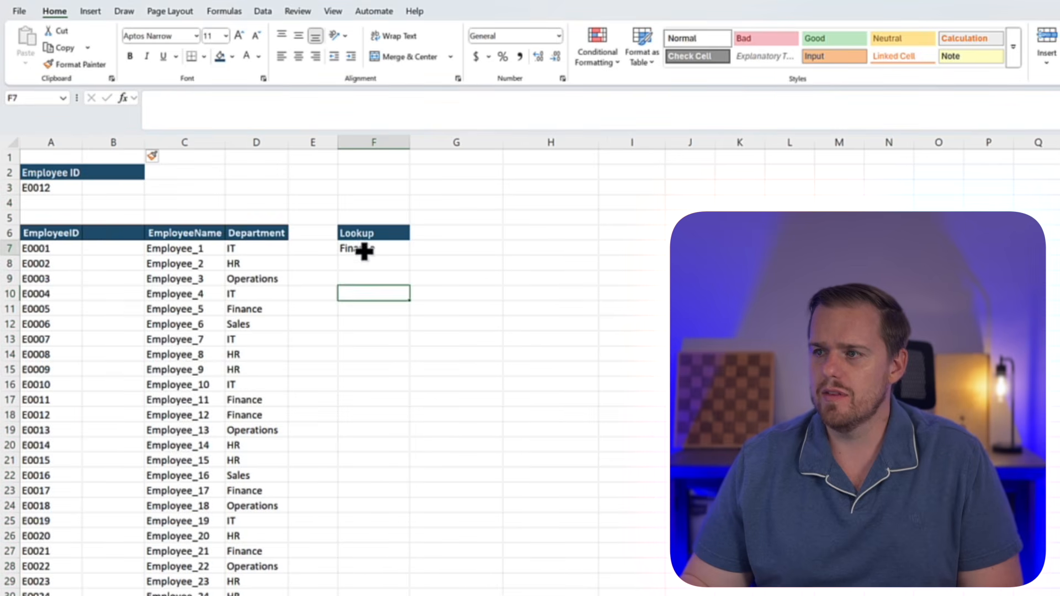
left_click(362, 249)
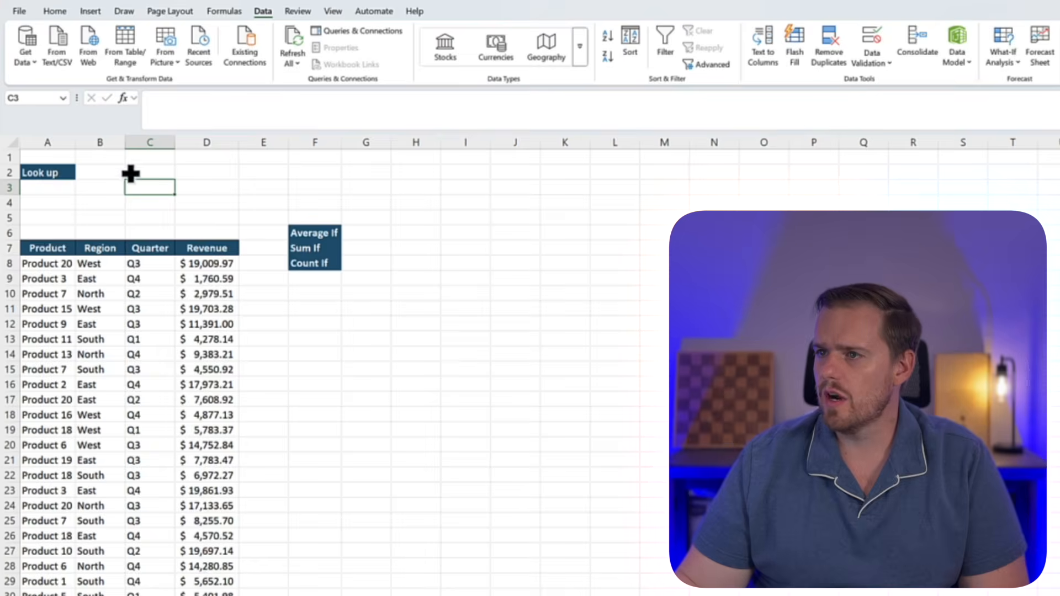
Choose Product 15 from the dropdown in B2 beside Look up
left_click(108, 171)
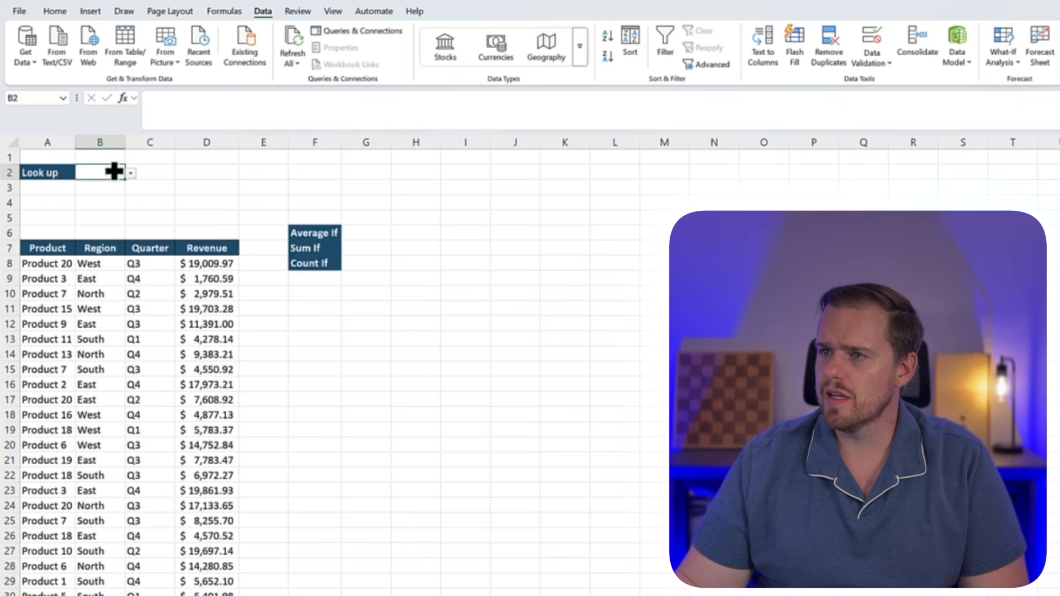
left_click(131, 173)
left_click(109, 222)
left_click(260, 201)
Begin an AVERAGEIF formula in G6 beside Average If
left_click(410, 244)
left_click(383, 234)
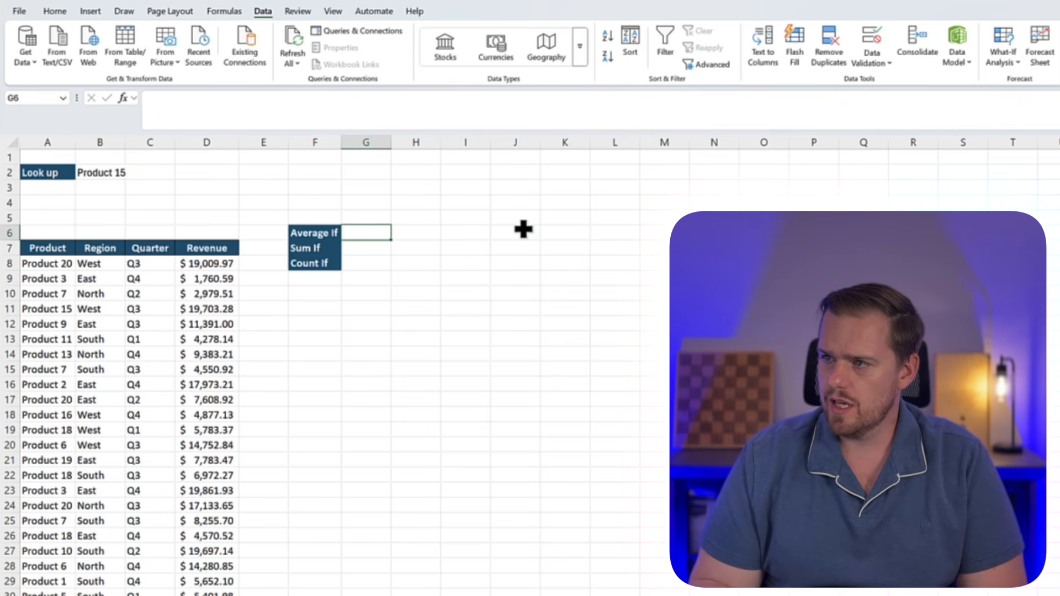
type("=average")
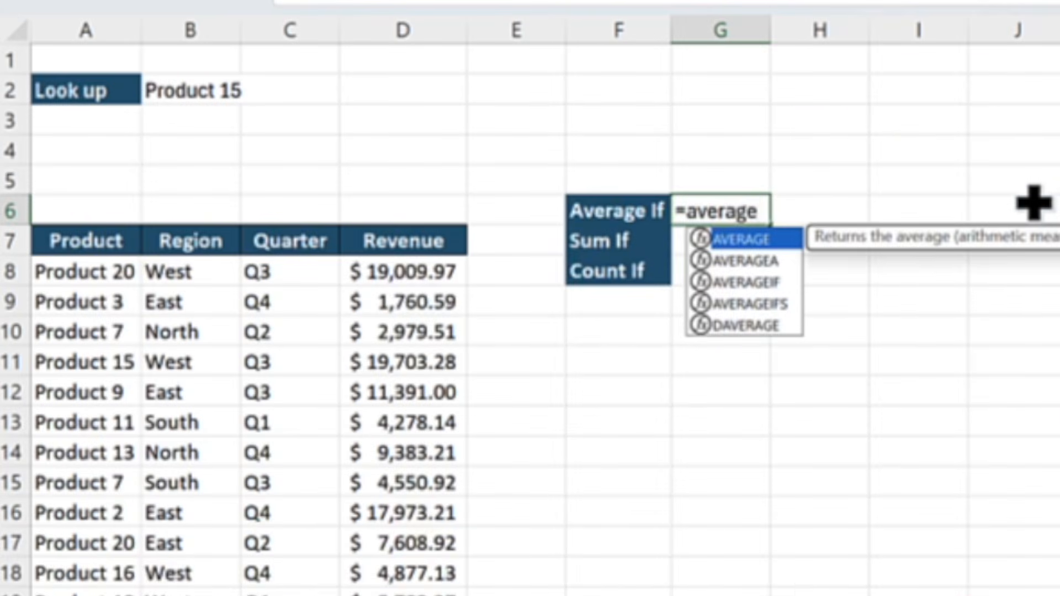
key("Down")
key("Down")
key("Tab")
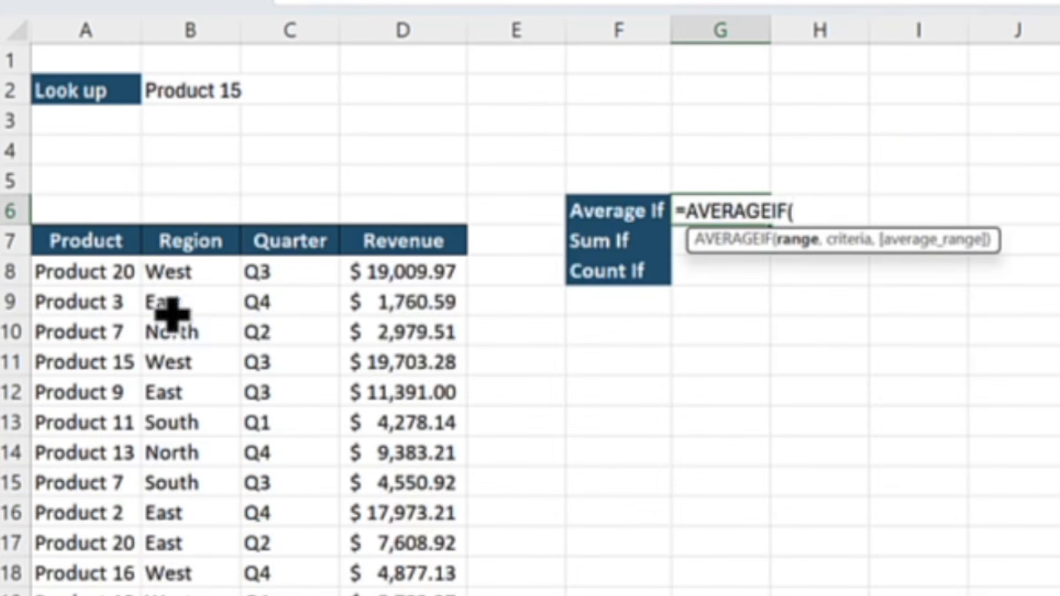
Set the AVERAGEIF range to the product names in A8:A1007 and its criteria to B2
left_click(53, 274)
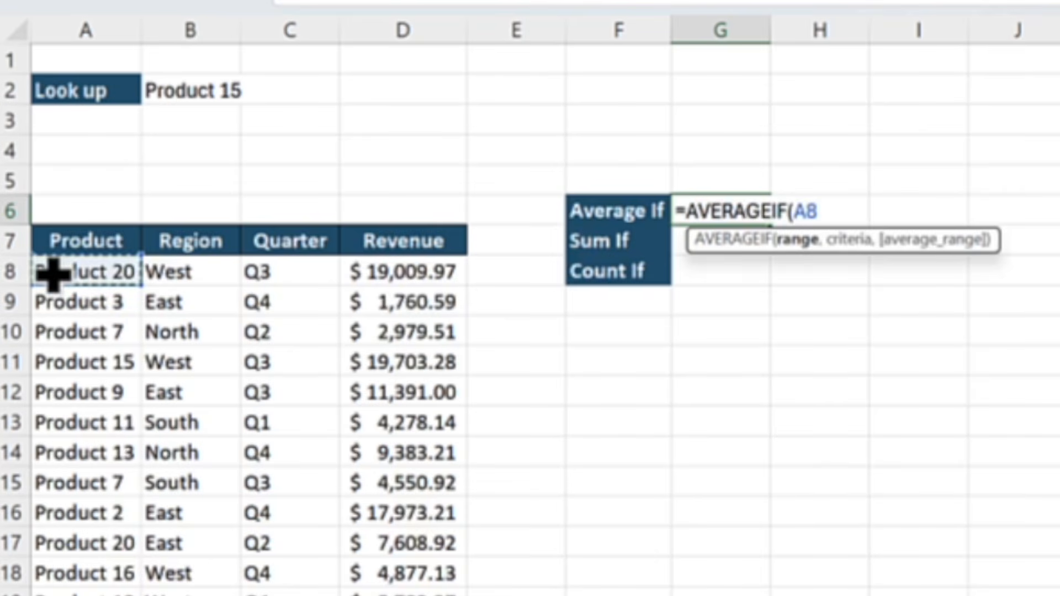
key("ctrl+shift+Down")
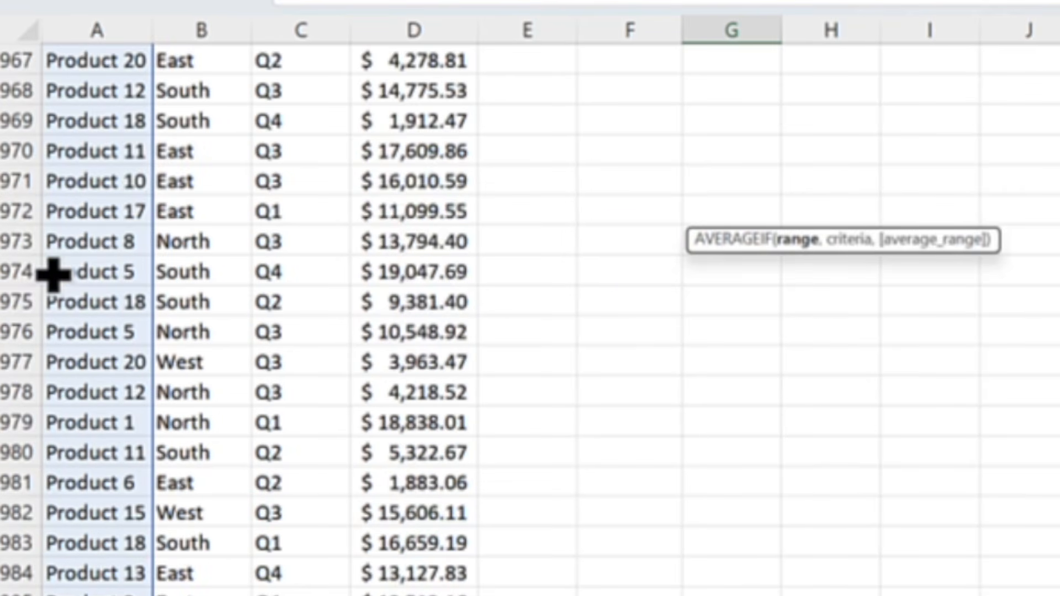
type(",B1")
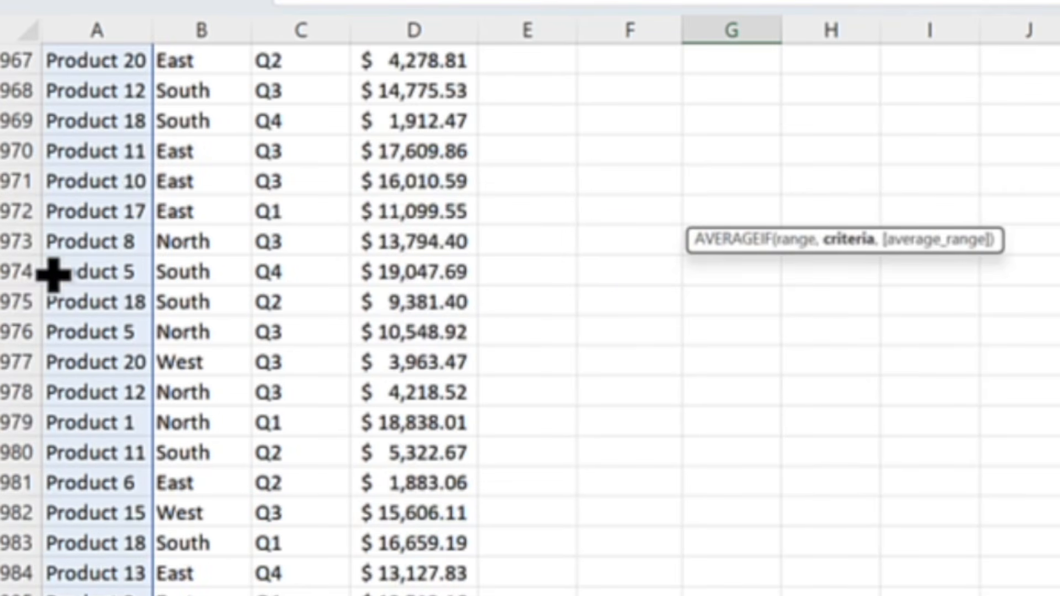
key("Down")
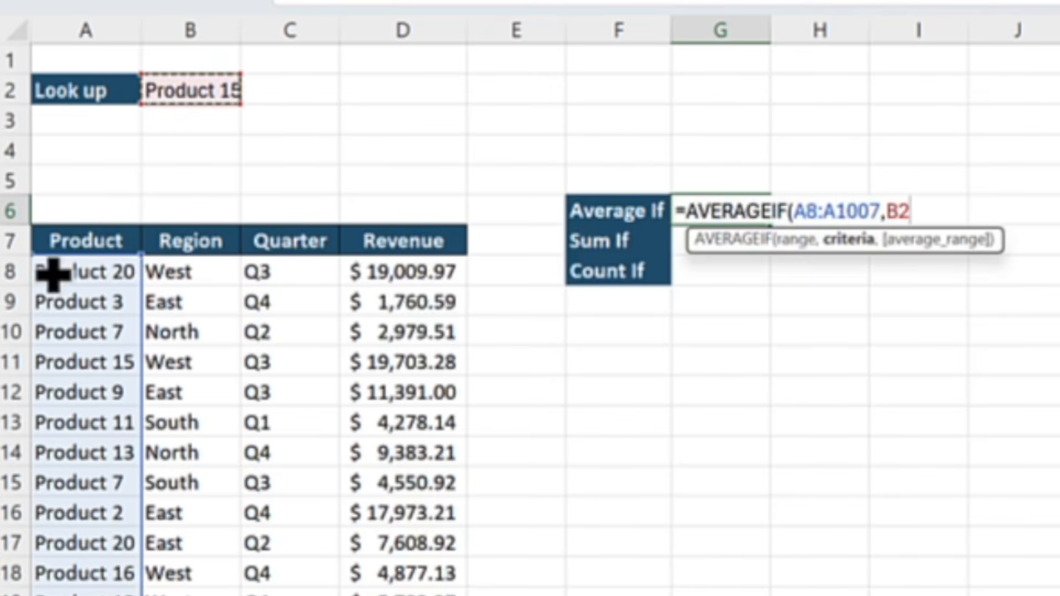
type(",")
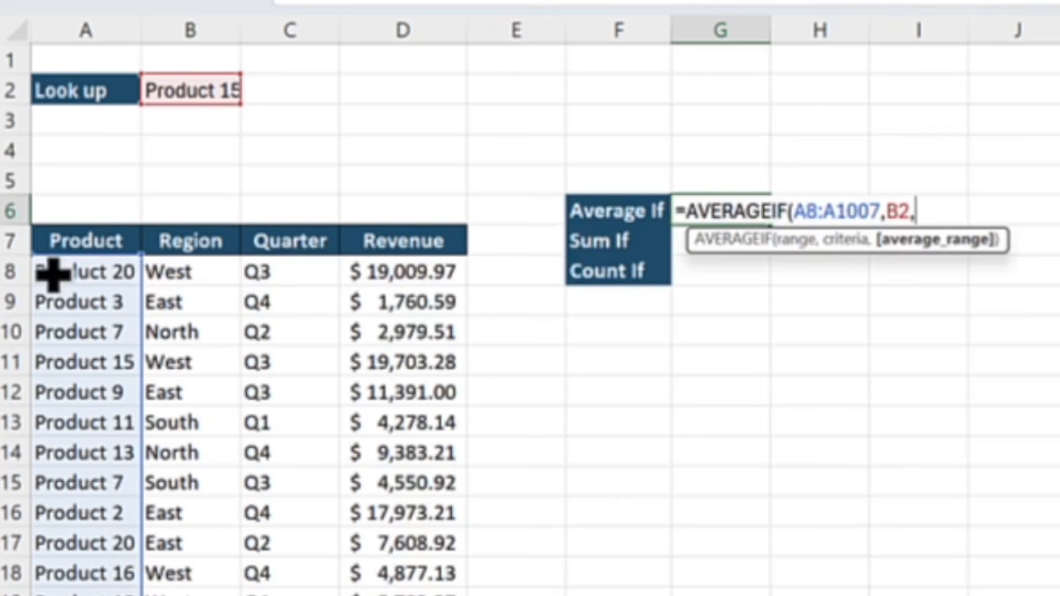
Set the AVERAGEIF average range to the revenue values in D8:D1007 and complete the formula
key("Left")
key("Left")
key("Down")
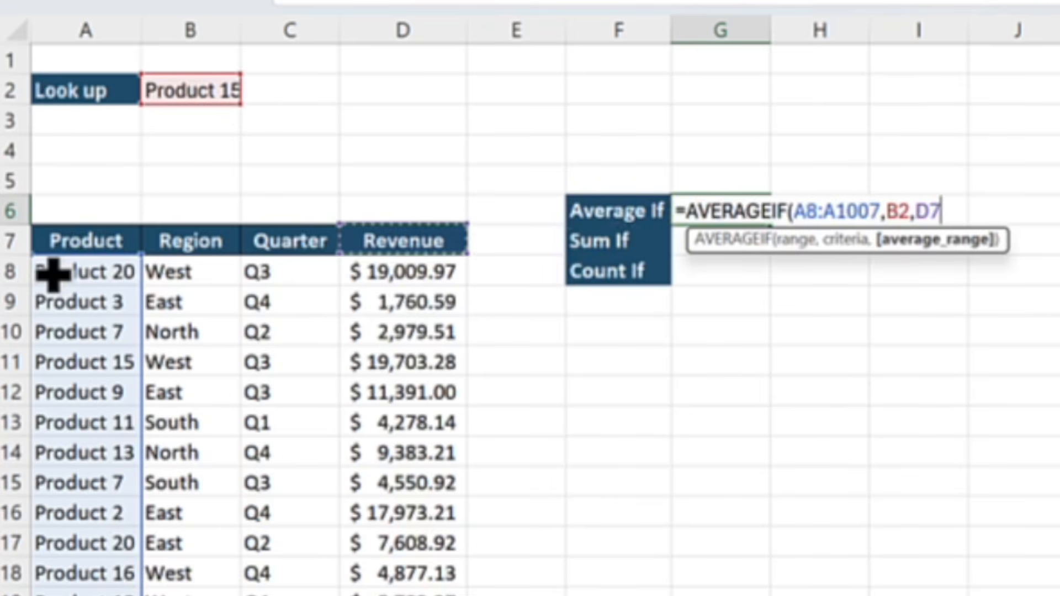
key("Down")
key("ctrl+shift+Down")
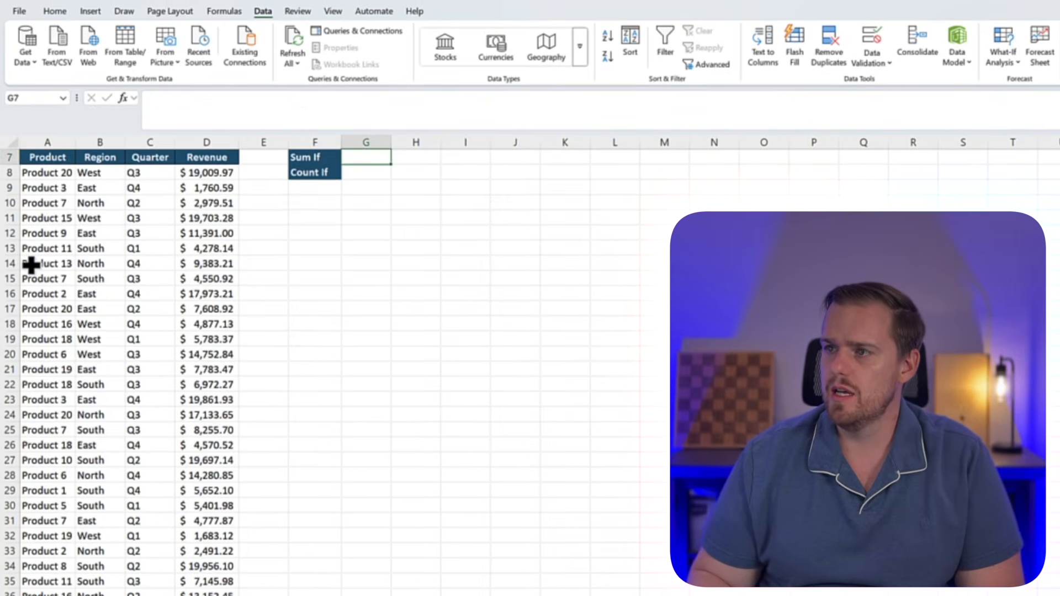
Format the average in G6 with comma style, and switch it to the English (United States) dollar accounting format
key("Up")
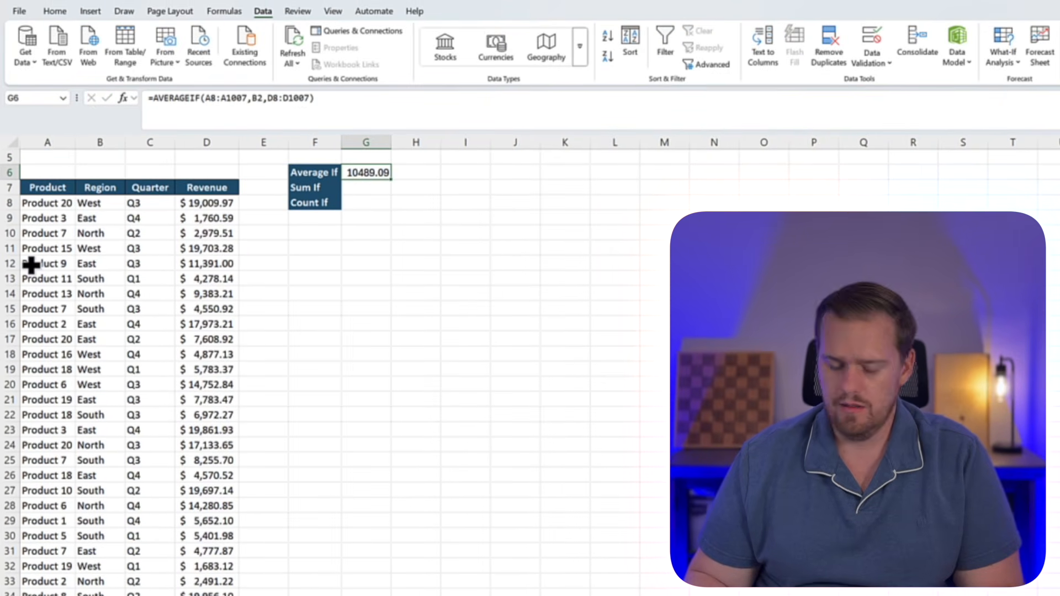
key("alt")
key("k")
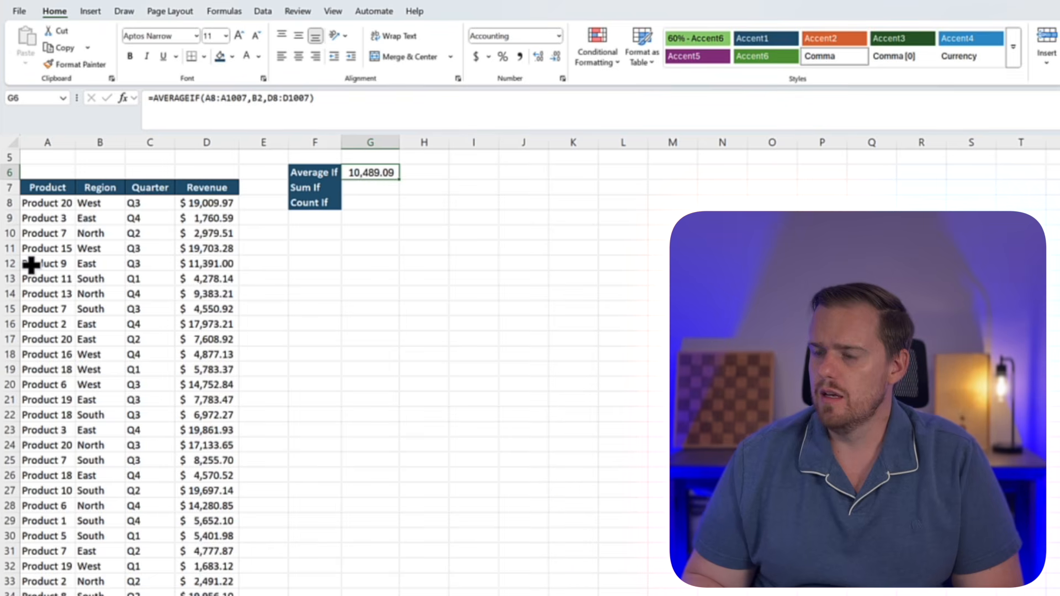
key("alt")
key("h")
key("a")
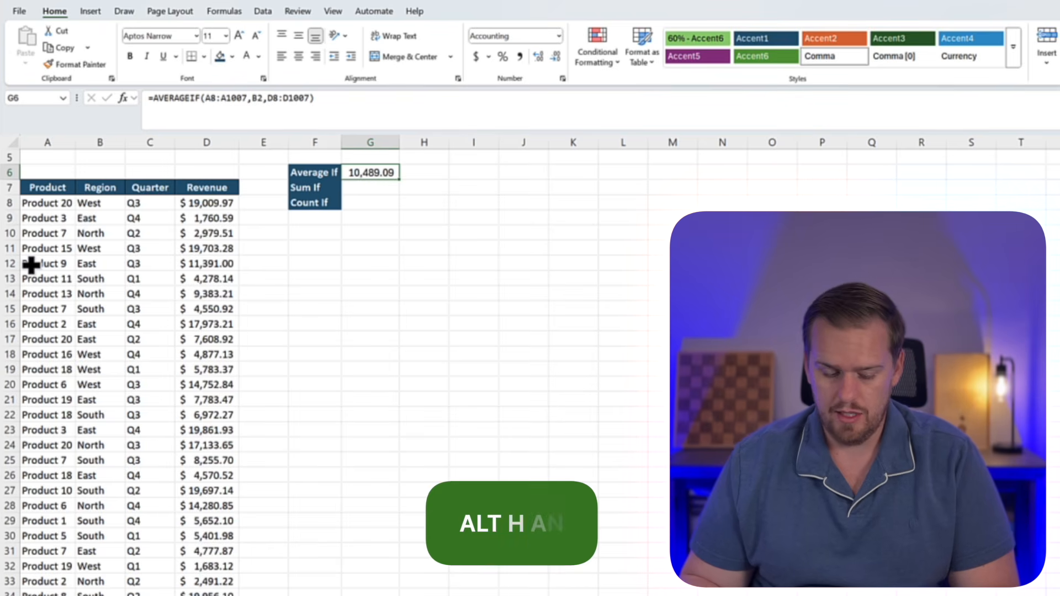
key("n")
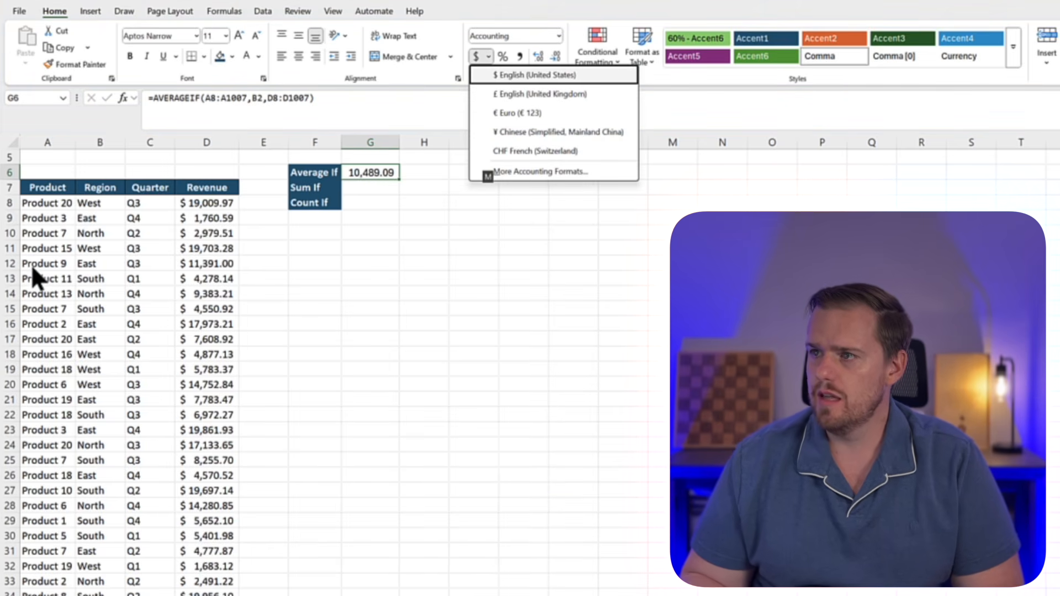
key("Return")
key("Return")
key("Up")
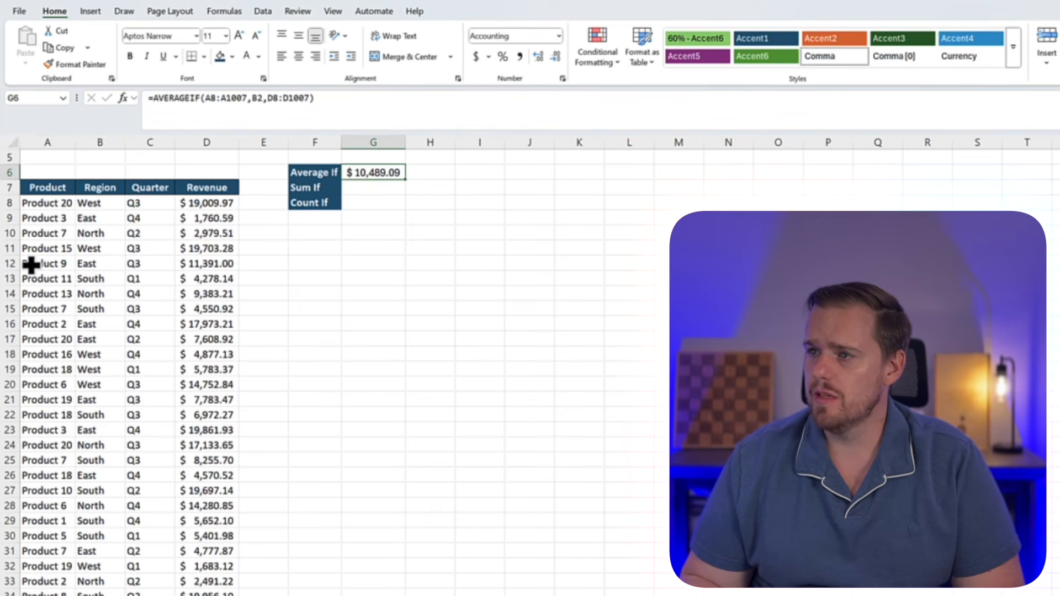
Begin a SUMIF formula in G7 beside Sum If
key("Right")
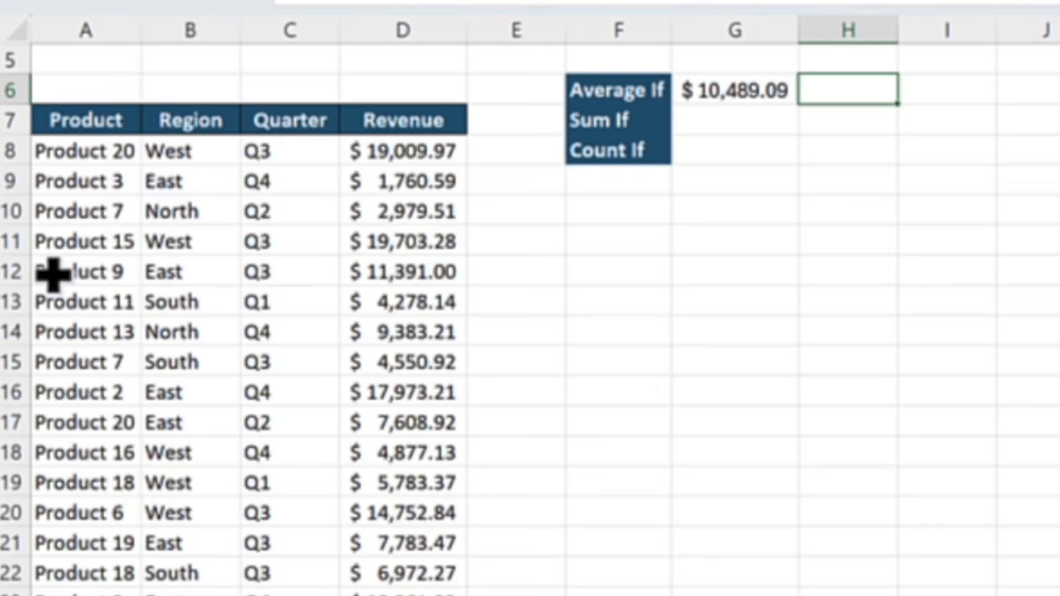
scroll(154, 265, "up", 2)
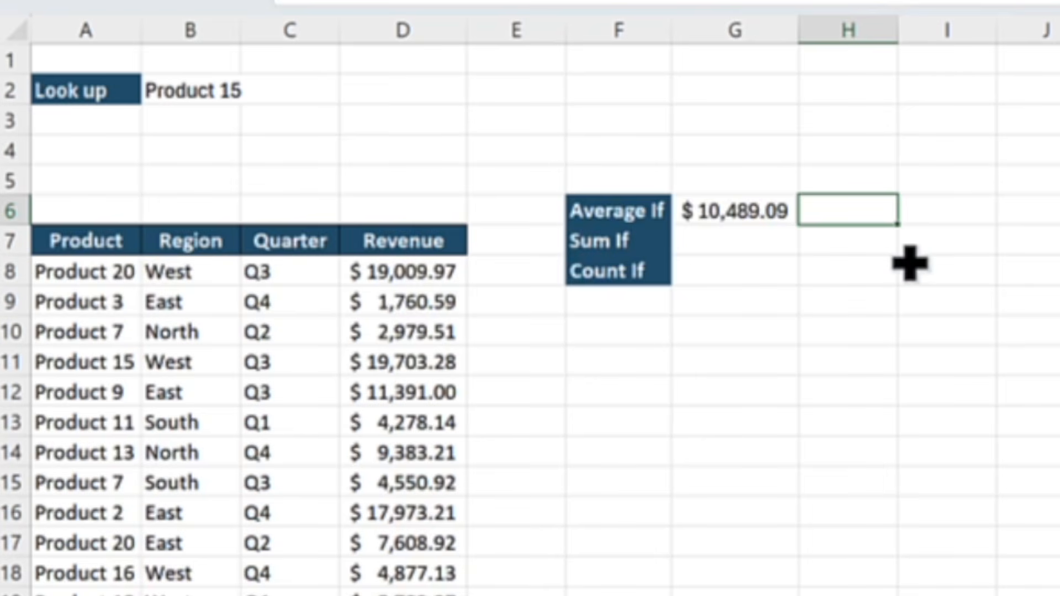
key("Down")
key("Left")
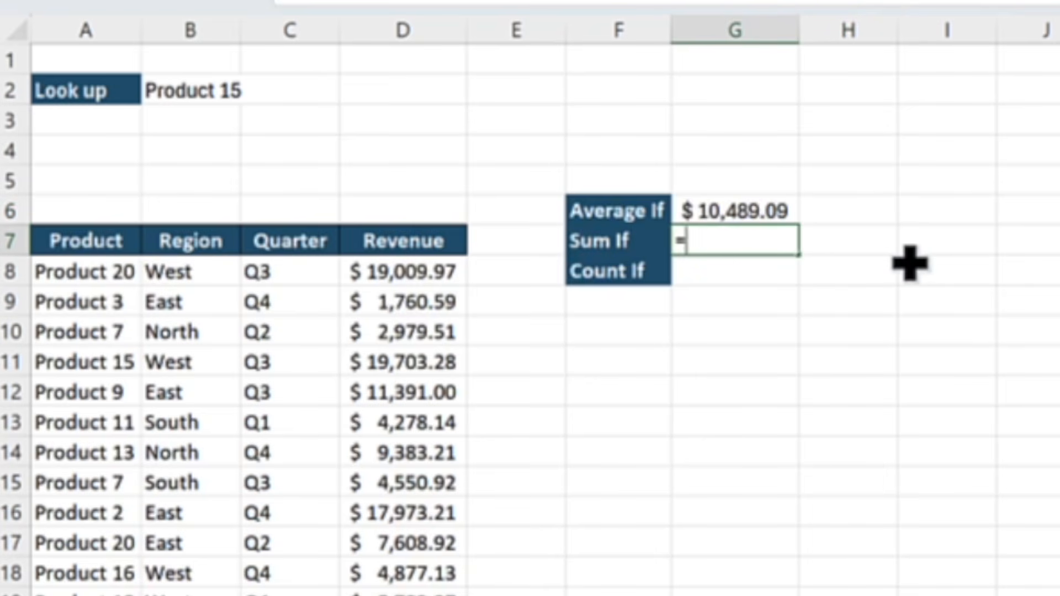
type("=sumi")
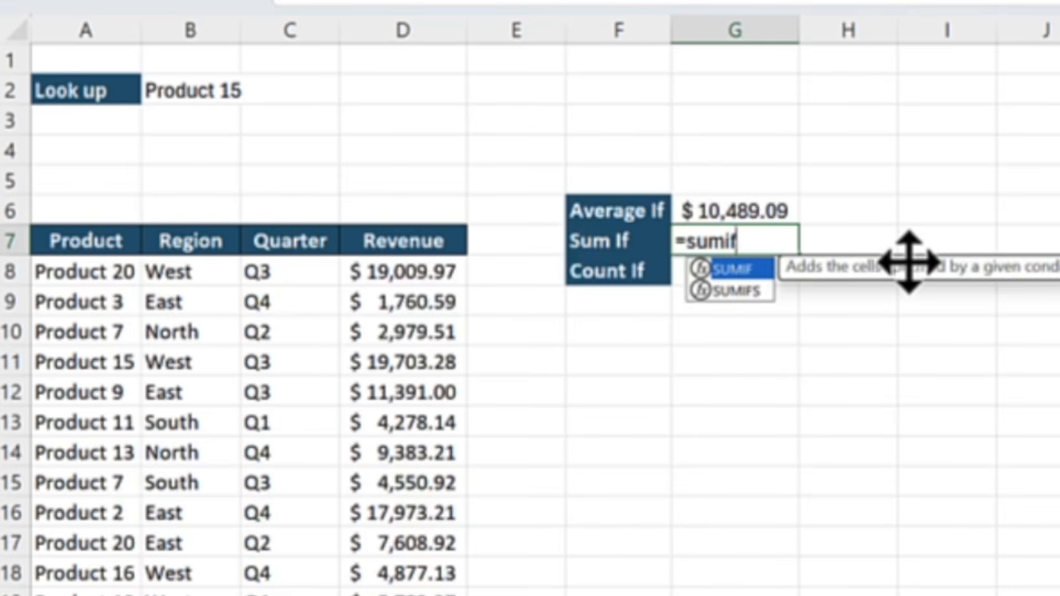
type("f")
key("Tab")
Set the SUMIF range to the product names in A8:A1007
key("Left")
key("Left")
key("Left")
key("Left")
key("Left")
key("Left")
key("Down")
key("ctrl+shift+Down")
type(",")
Set the SUMIF criteria to the lookup product in B2
key("Up")
key("Up")
key("Up")
key("Up")
key("Up")
key("Up")
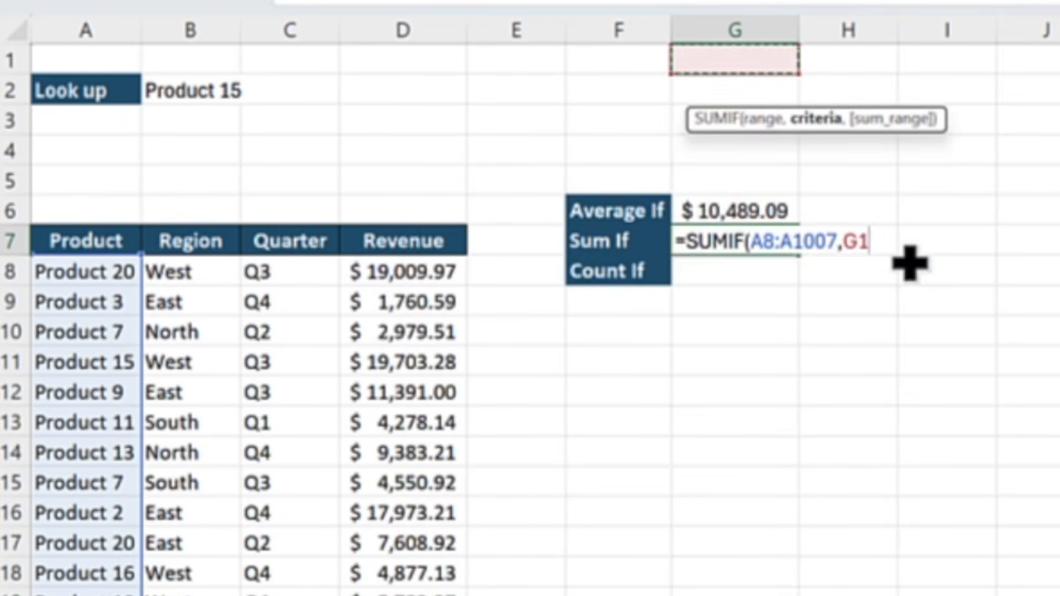
key("Left")
key("Left")
key("Left")
key("Left")
key("Left")
key("Down")
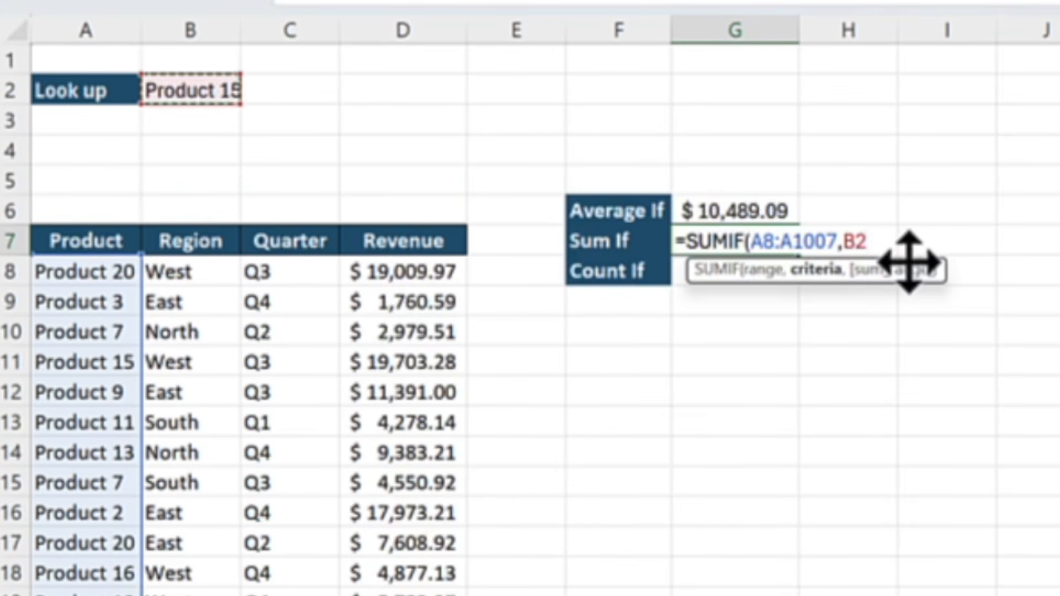
type(",")
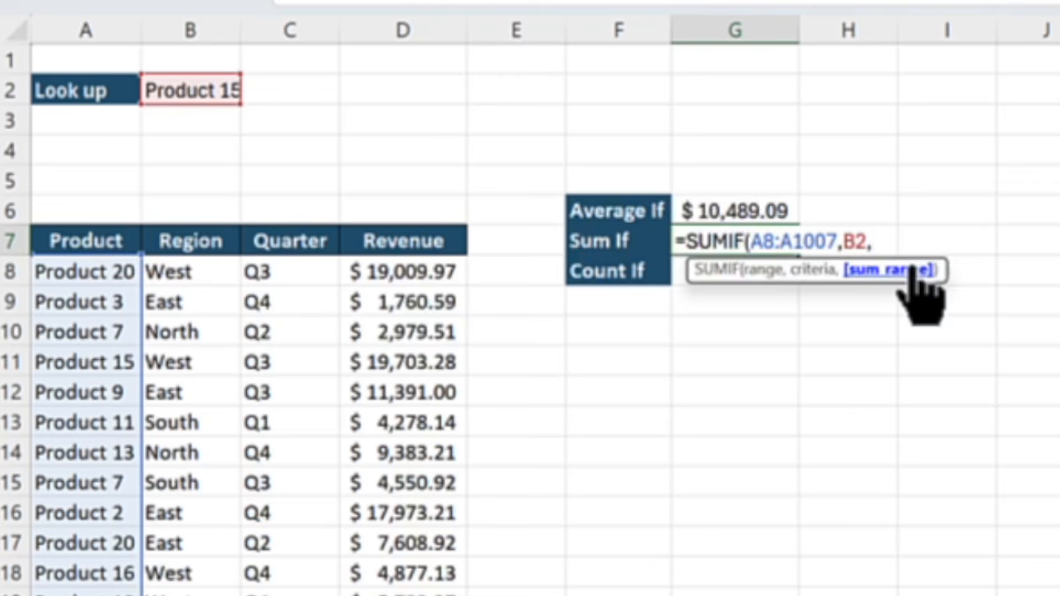
Set the SUMIF sum range to the revenue values in D8:D1007 and complete the formula
key("Left")
key("Left")
key("Down")
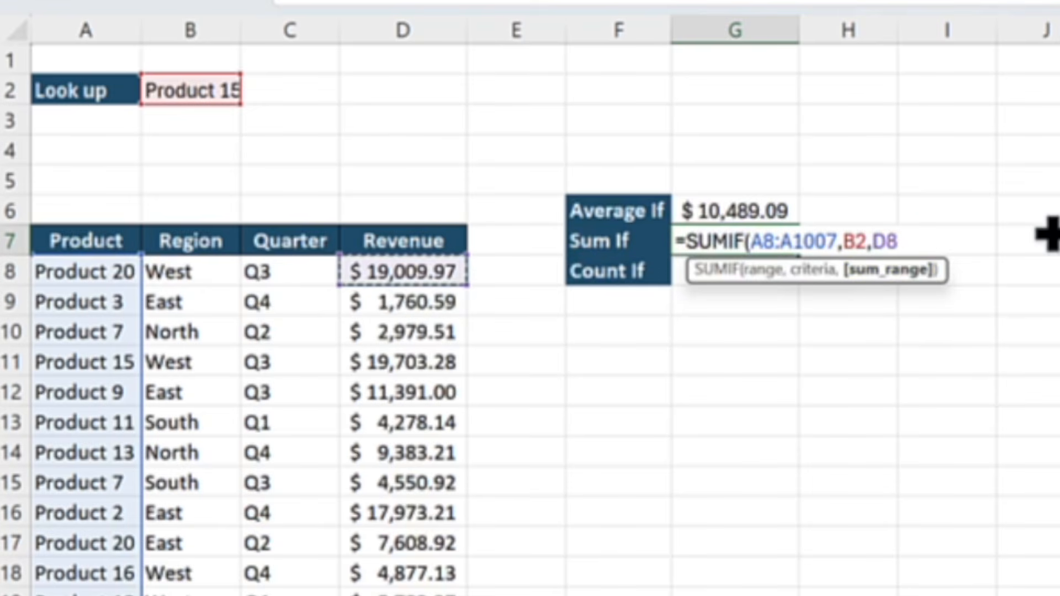
key("ctrl+shift+Down")
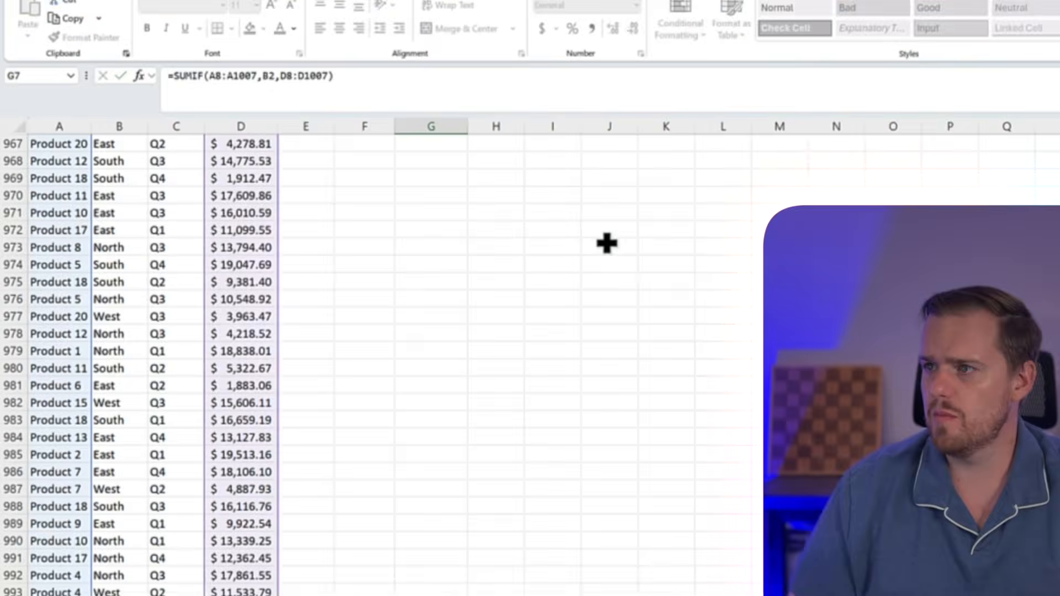
key("Return")
key("Up")
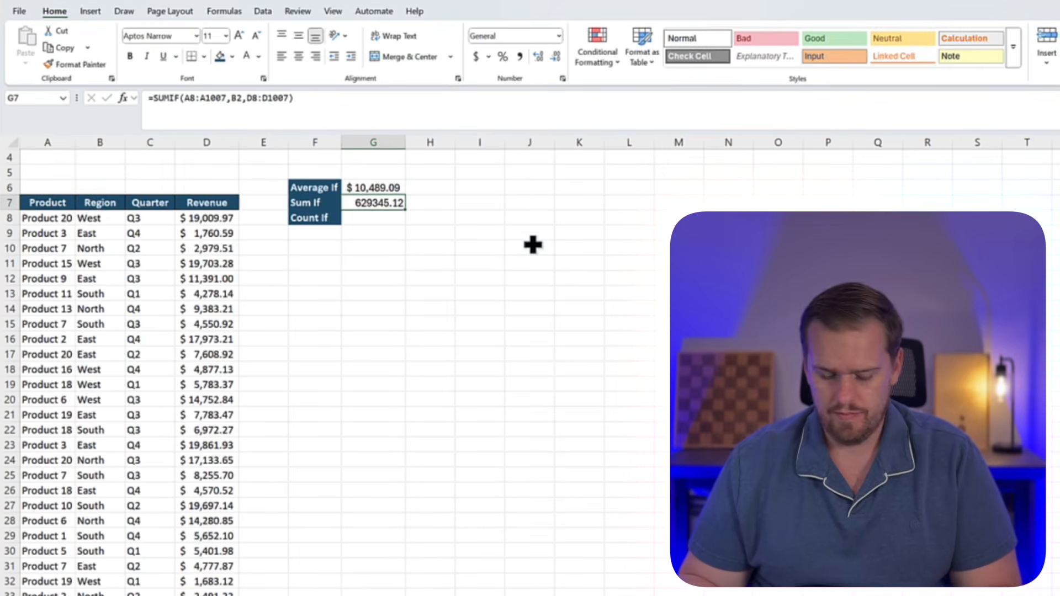
Apply the English (United States) dollar accounting format to the sum in G7
key("alt")
key("h")
key("a")
key("n")
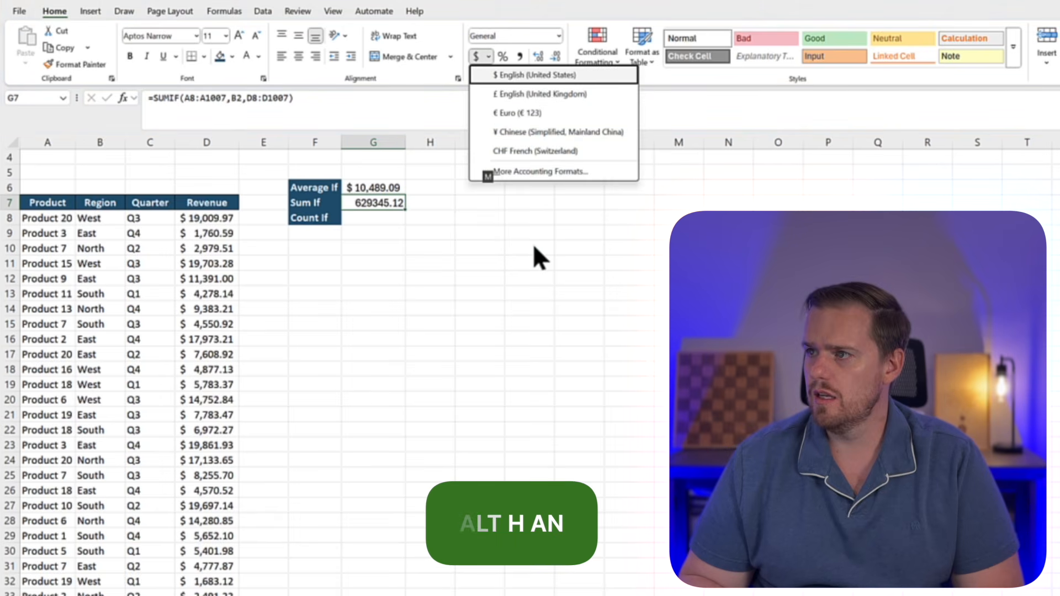
key("Escape")
key("Return")
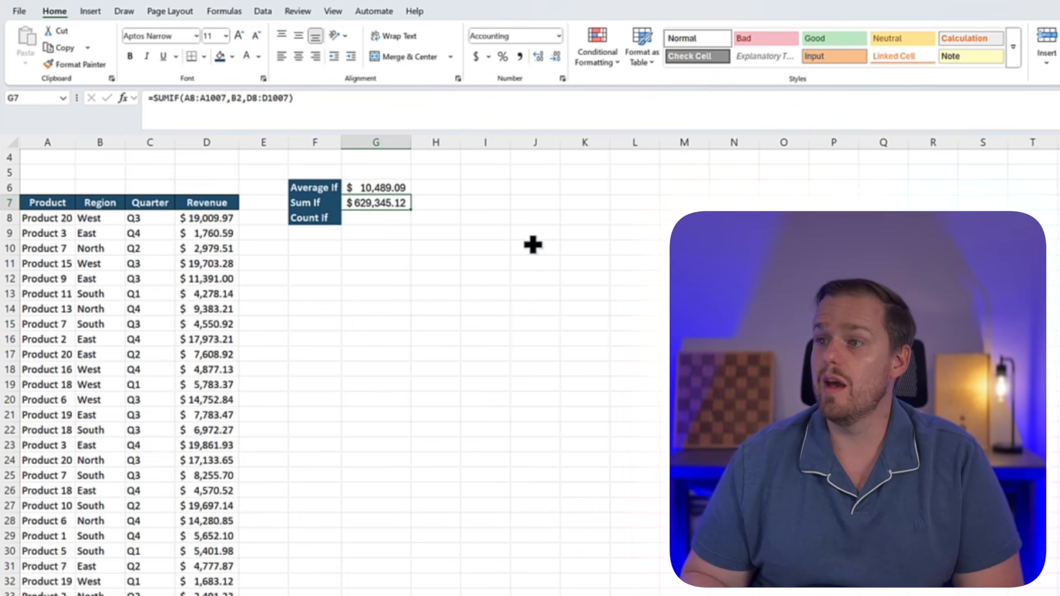
Begin a COUNTIF formula in G8 beside Count If
scroll(533, 244, "up", 1)
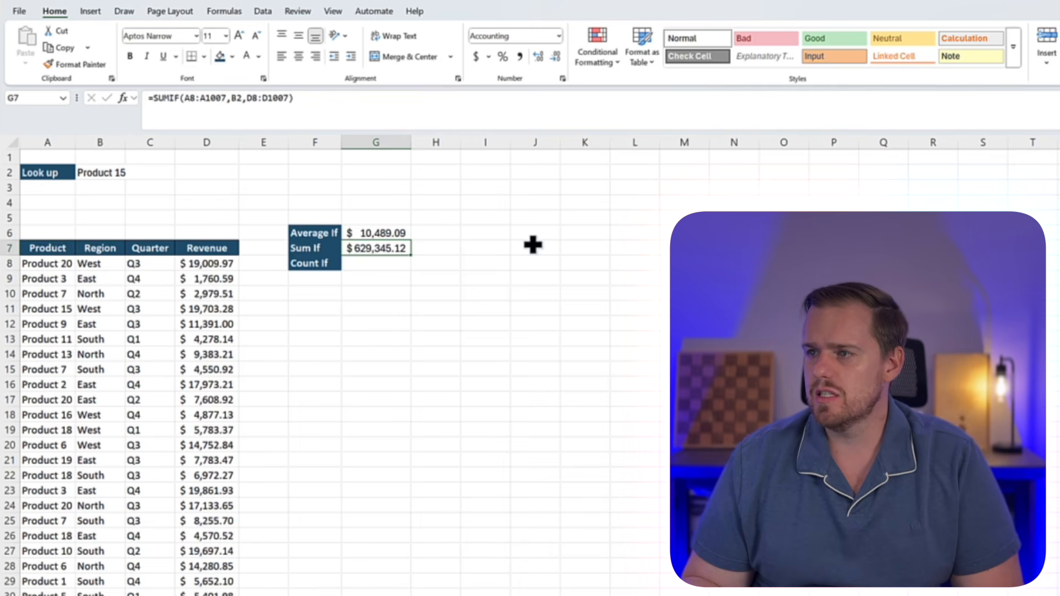
key("Down")
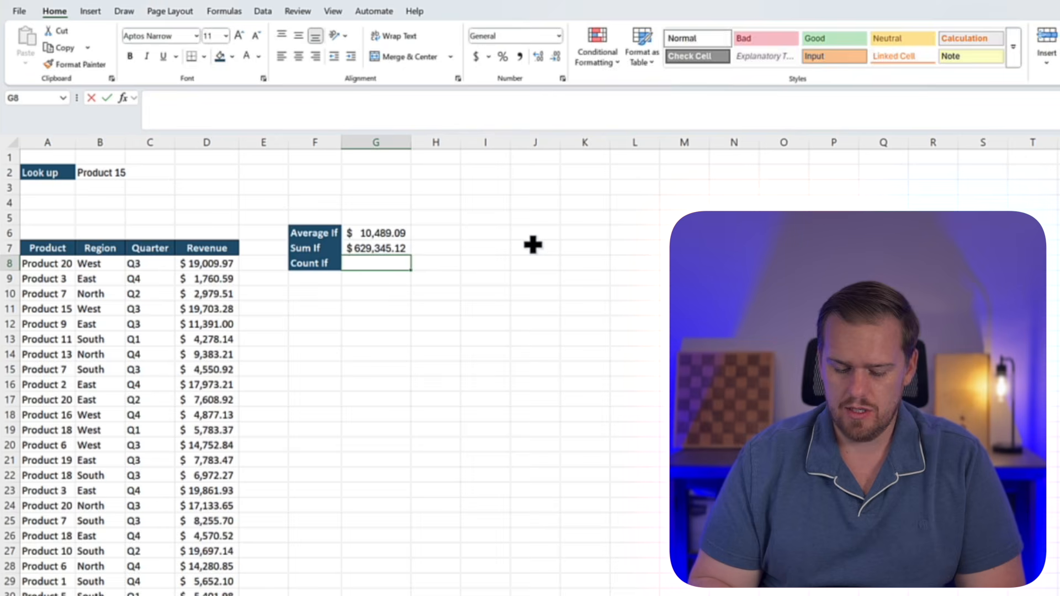
type("=count")
key("Down")
key("Down")
key("Down")
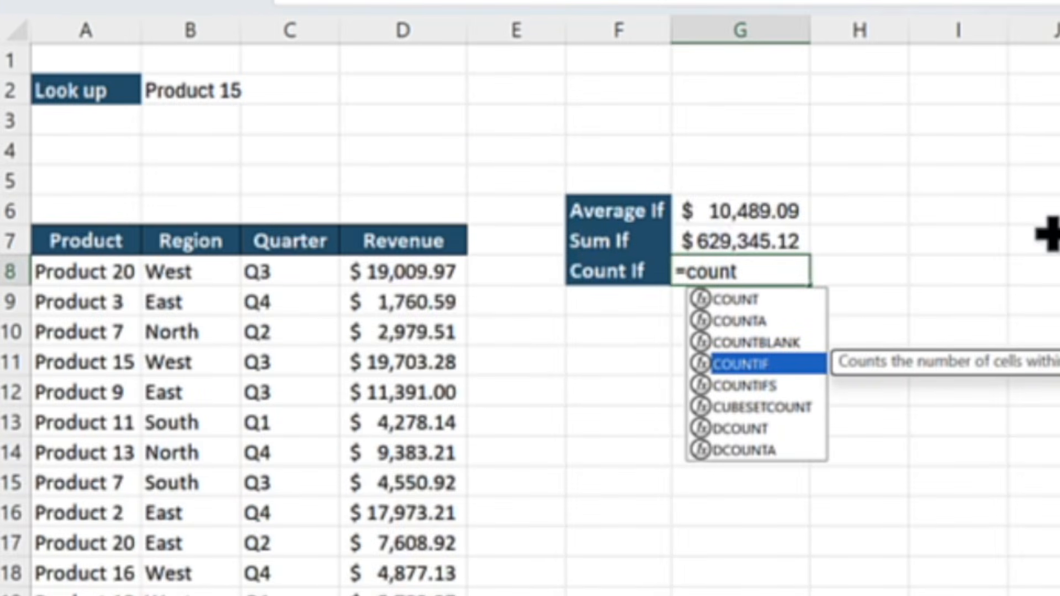
key("Tab")
Set the COUNTIF range to the product names in A8:A1007
key("Left")
key("Left")
key("Left")
key("Left")
key("Left")
key("Left")
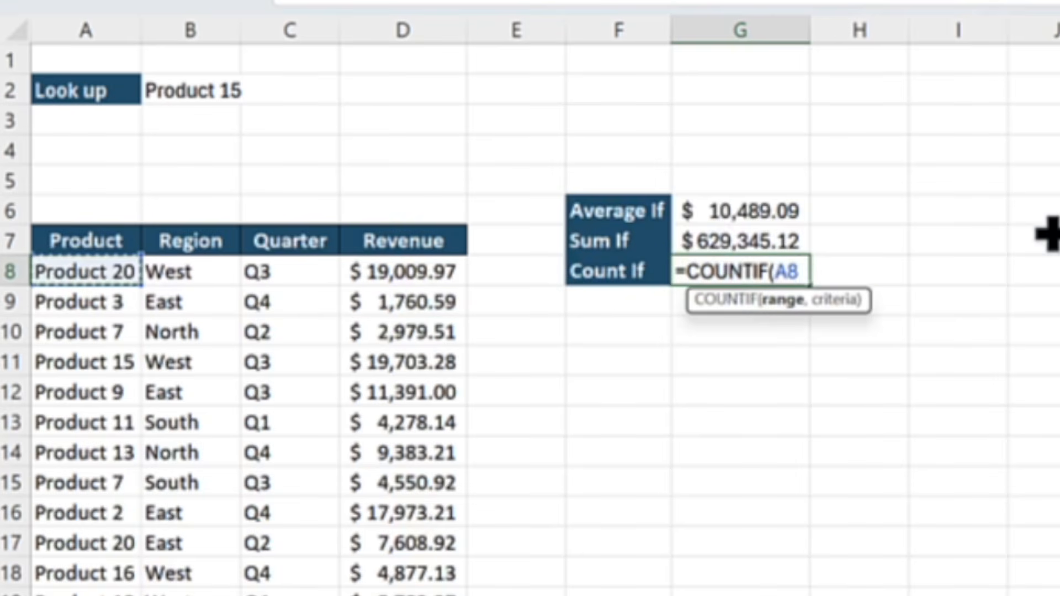
key("ctrl+shift+Down")
type(",")
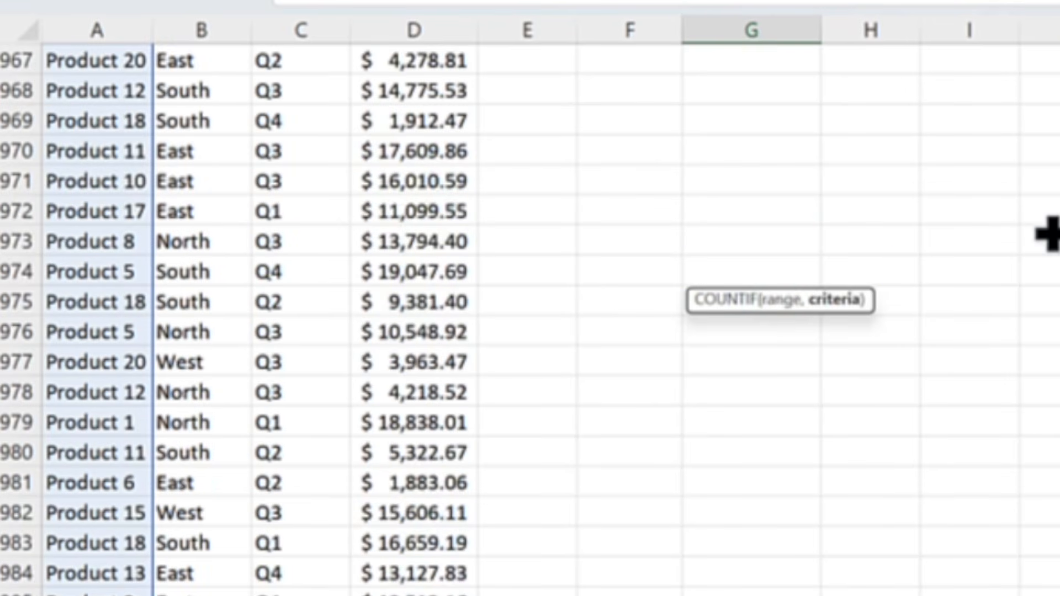
Set the COUNTIF criteria to the lookup product in B2 and complete the formula
key("Up")
key("Up")
key("Left")
key("Left")
key("Left")
key("Up")
key("Up")
key("Left")
key("Left")
key("Left")
key("Up")
key("Up")
key("Up")
key("Down")
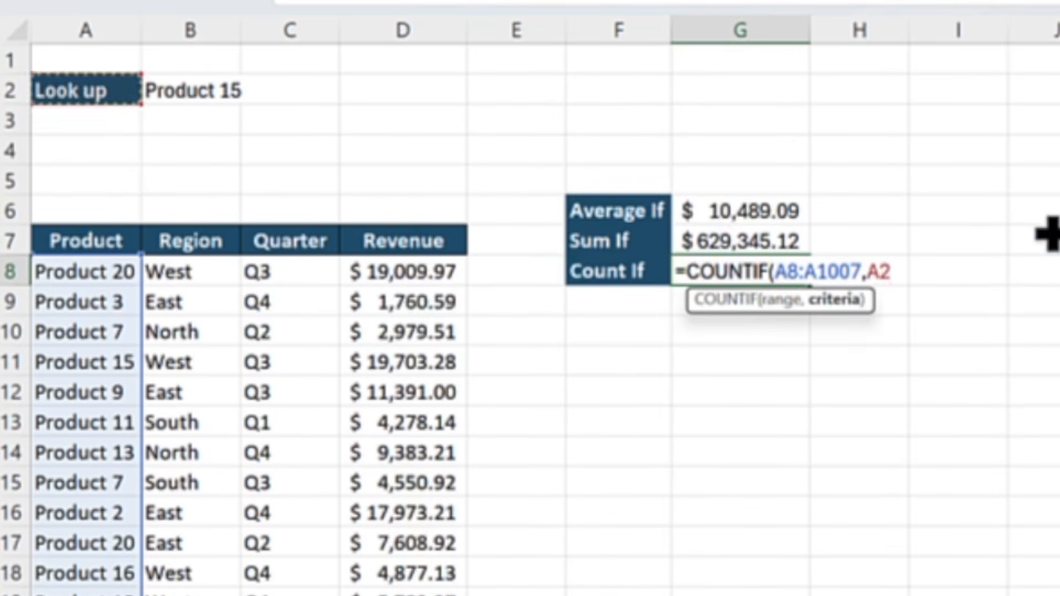
key("Right")
type(")")
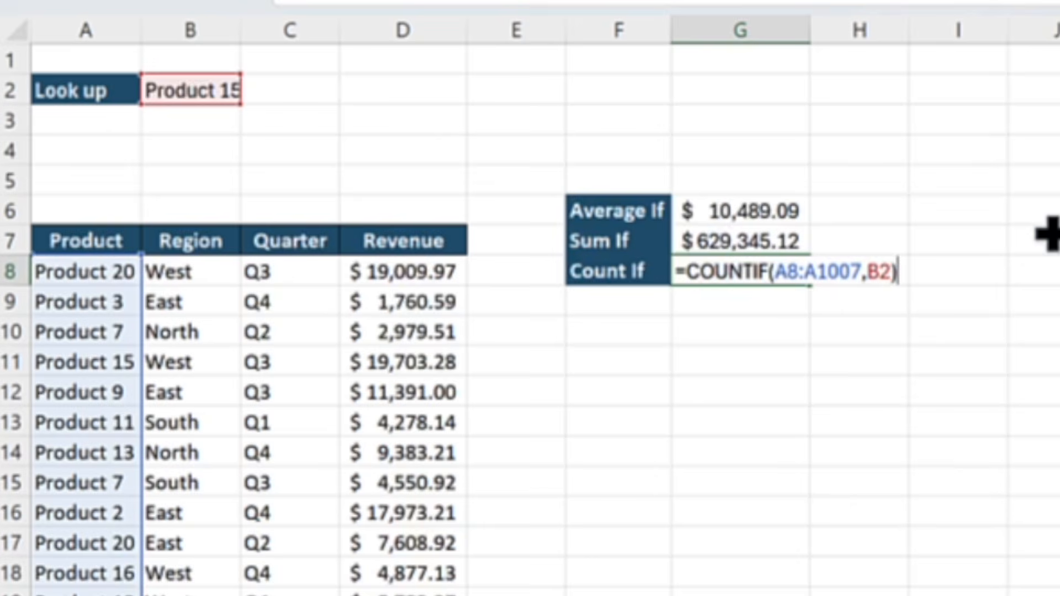
key("Return")
key("Up")
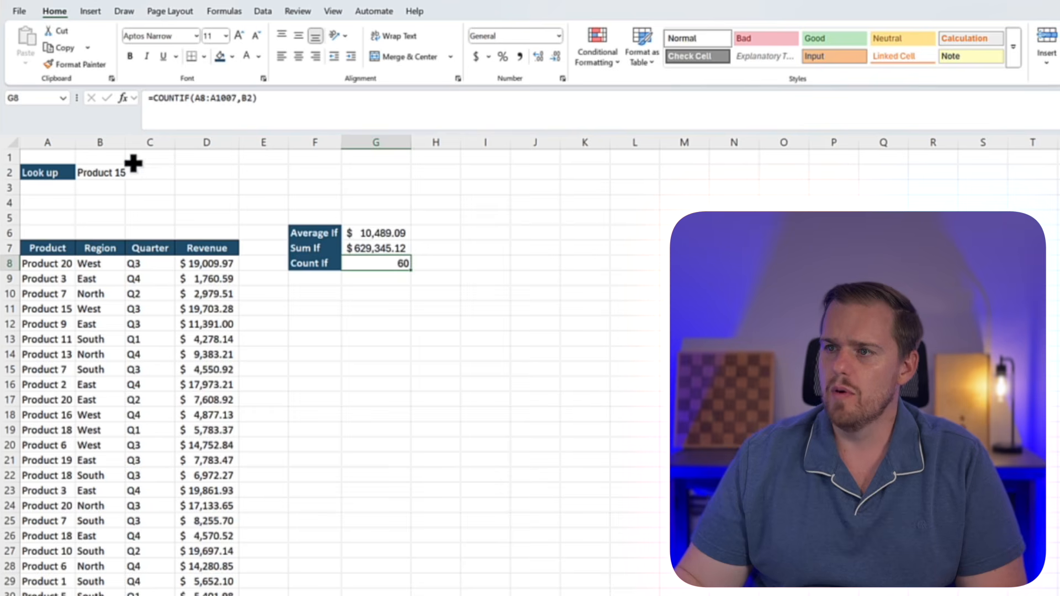
Autofit column B to its contents and choose Product 2 as the lookup product in B2
double_click(125, 145)
left_click(124, 173)
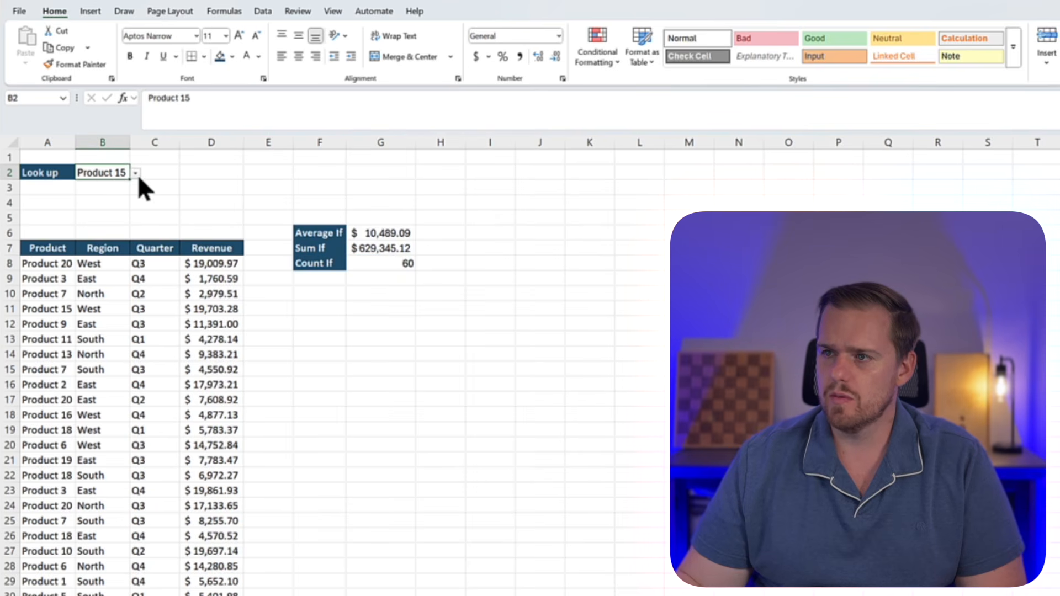
left_click(135, 172)
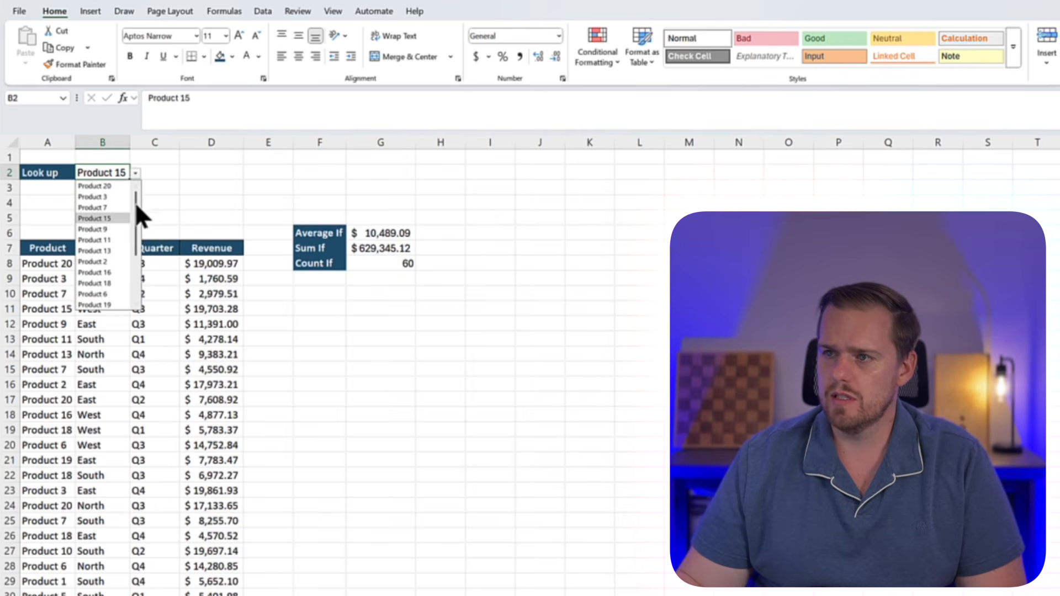
left_click(118, 262)
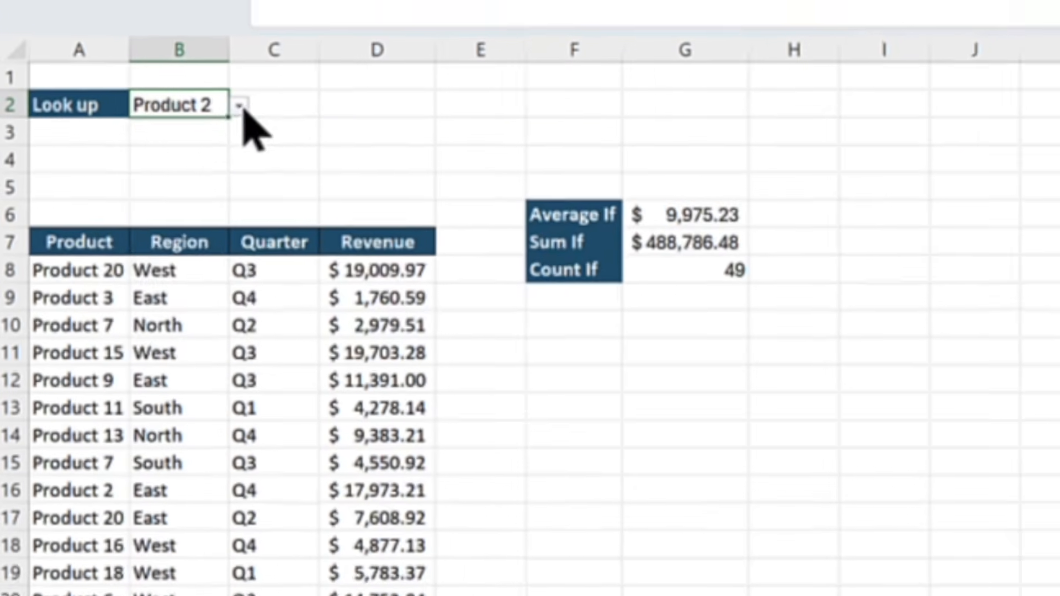
Switch the lookup product in B2 to Product 20, followed by Product 14, to test the three conditional formulas
left_click(150, 163)
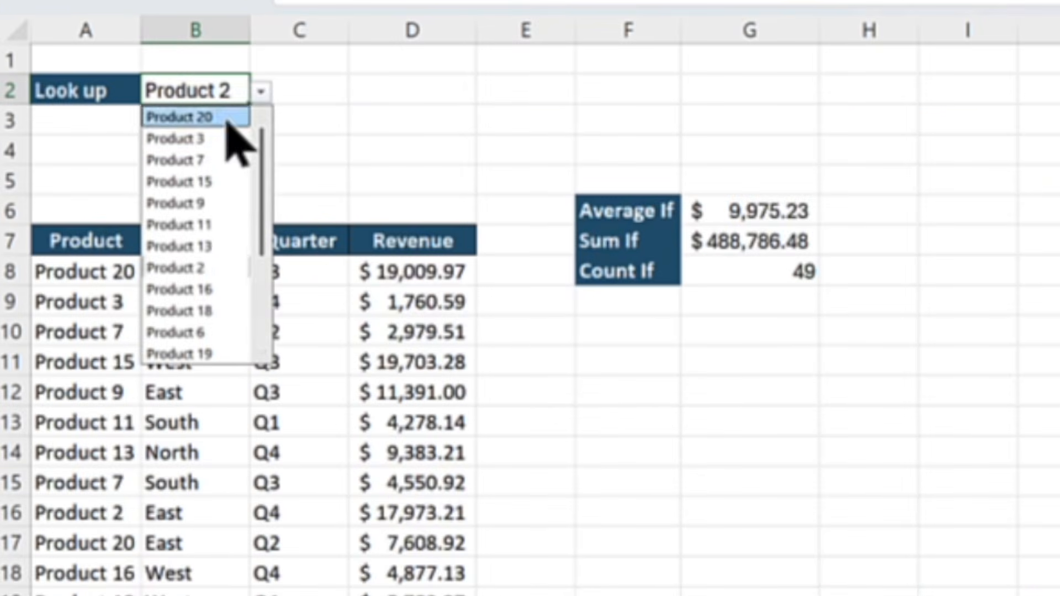
left_click(129, 177)
left_click(262, 92)
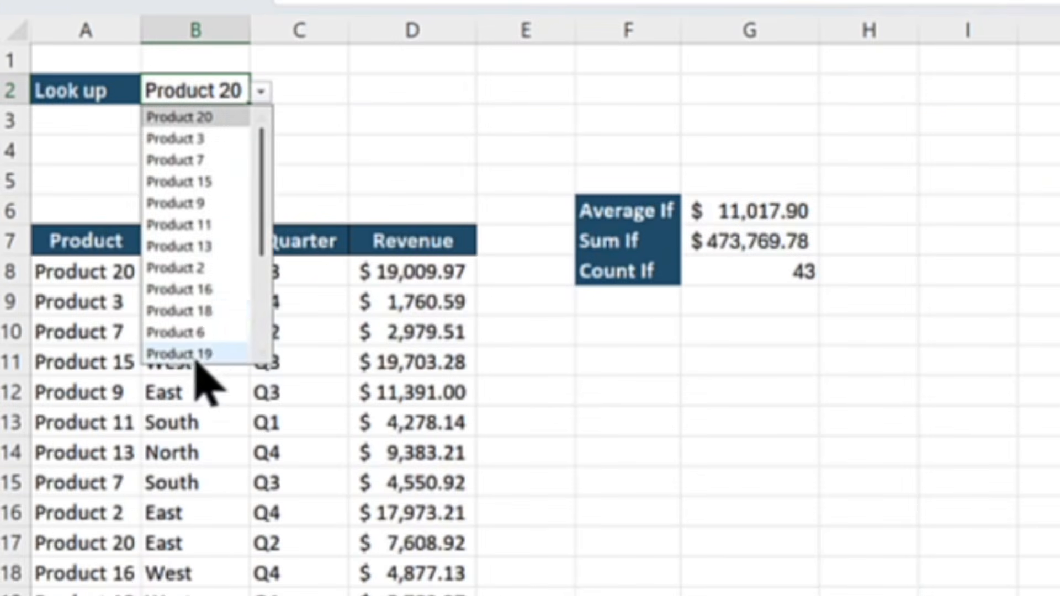
scroll(201, 339, "down", 3)
left_click(201, 333)
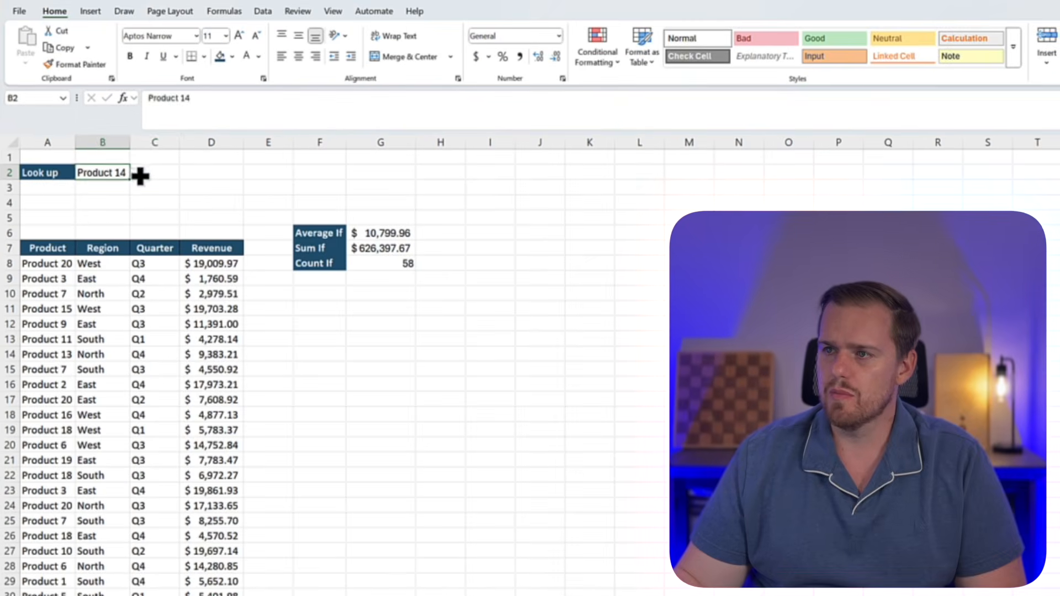
left_click(140, 173)
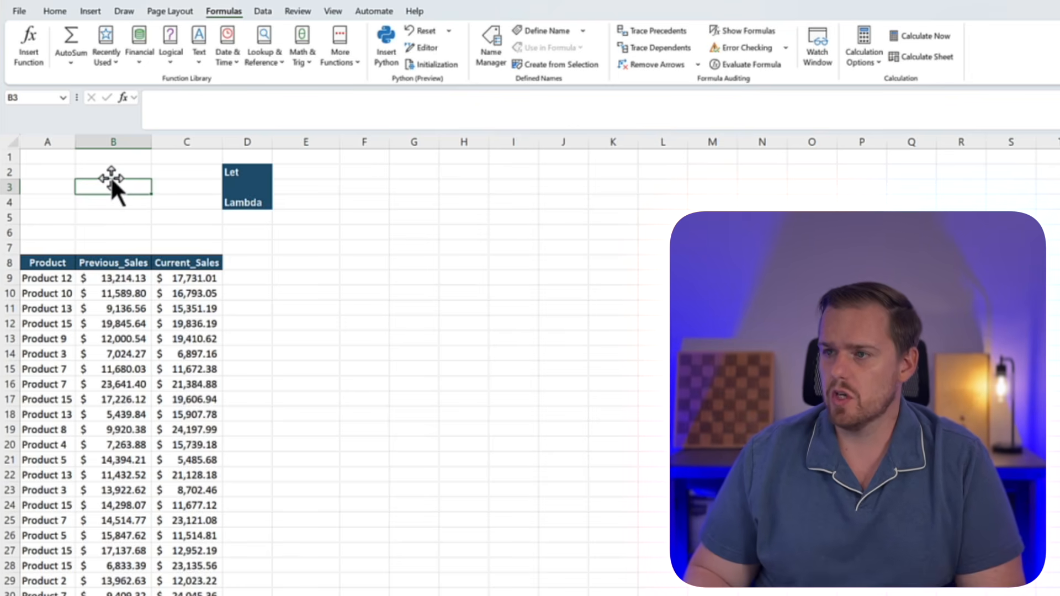
Begin a LET formula in E2 beside the Let label
key("Right")
key("Right")
key("Up")
key("Right")
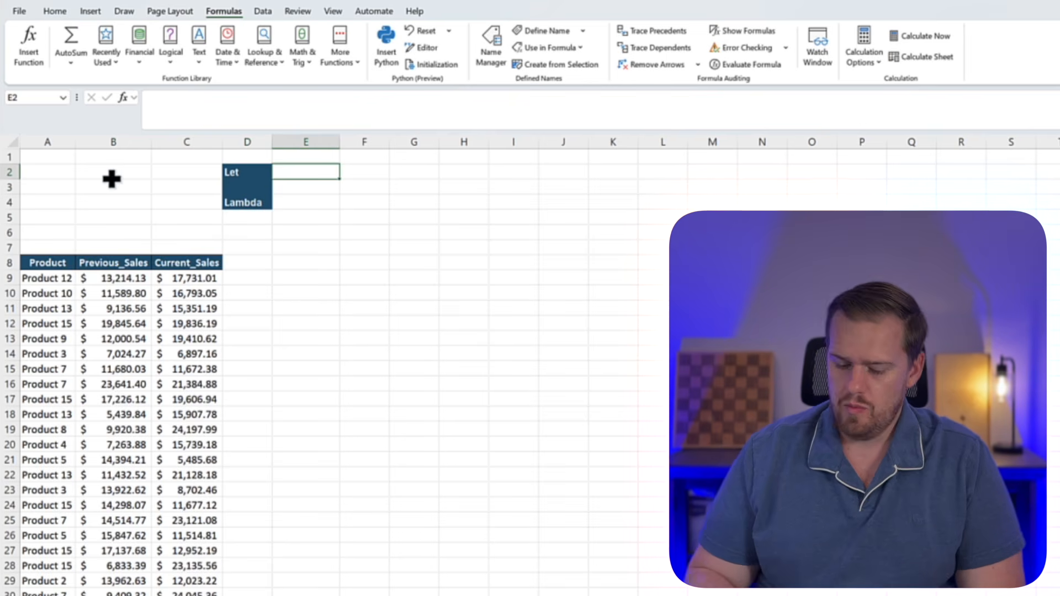
type("=let")
key("Tab")
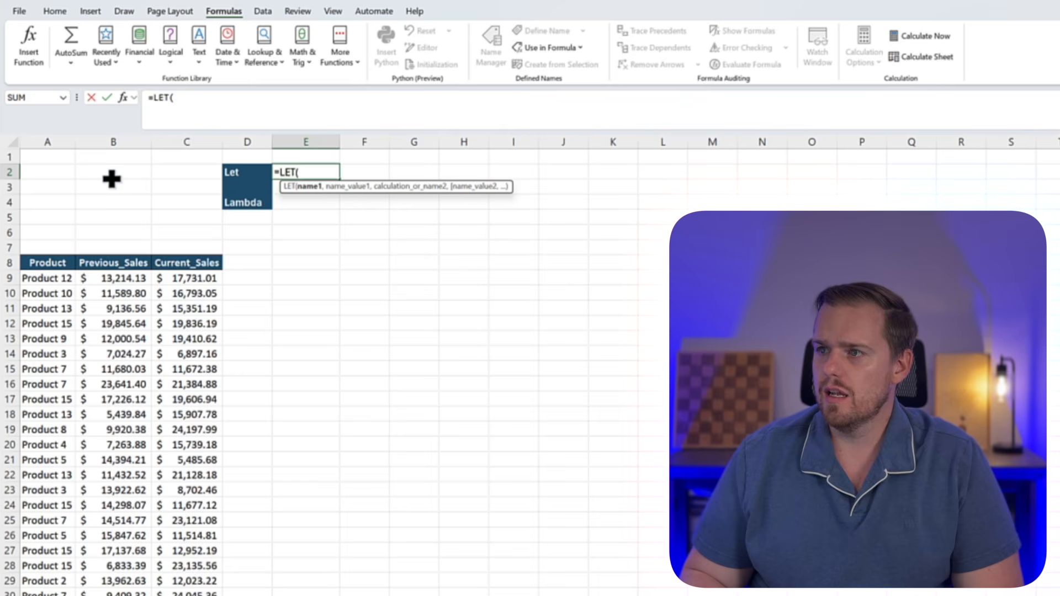
Define the first LET name as curr, with the first Current_Sales value in C9 as its value
type("curr,")
key("Left")
key("Left")
key("Left")
key("Down")
key("Down")
key("Down")
key("Right")
key("Down")
key("Down")
key("Down")
key("Down")
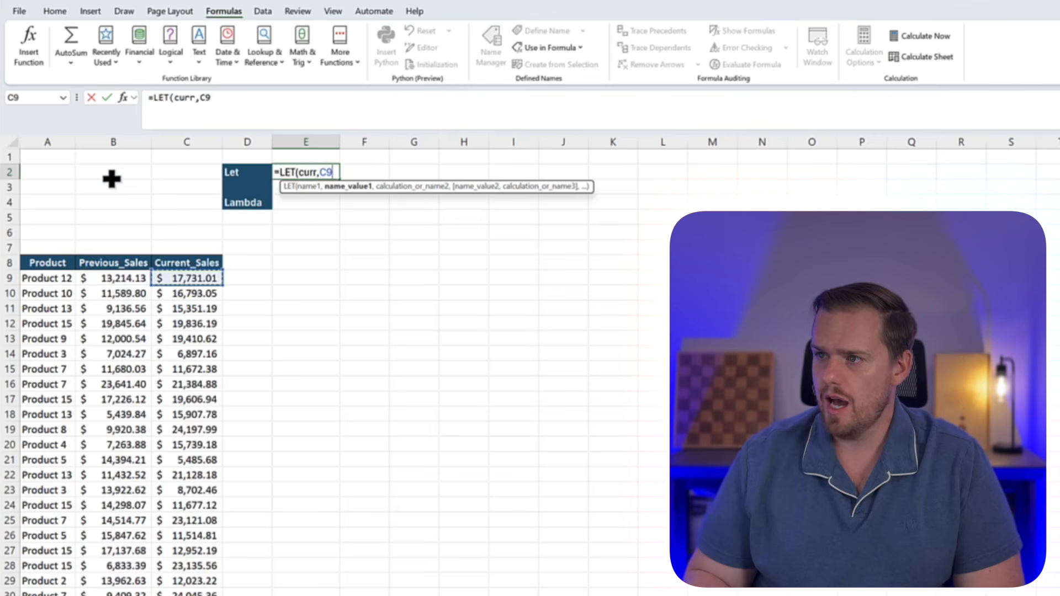
type(",prec")
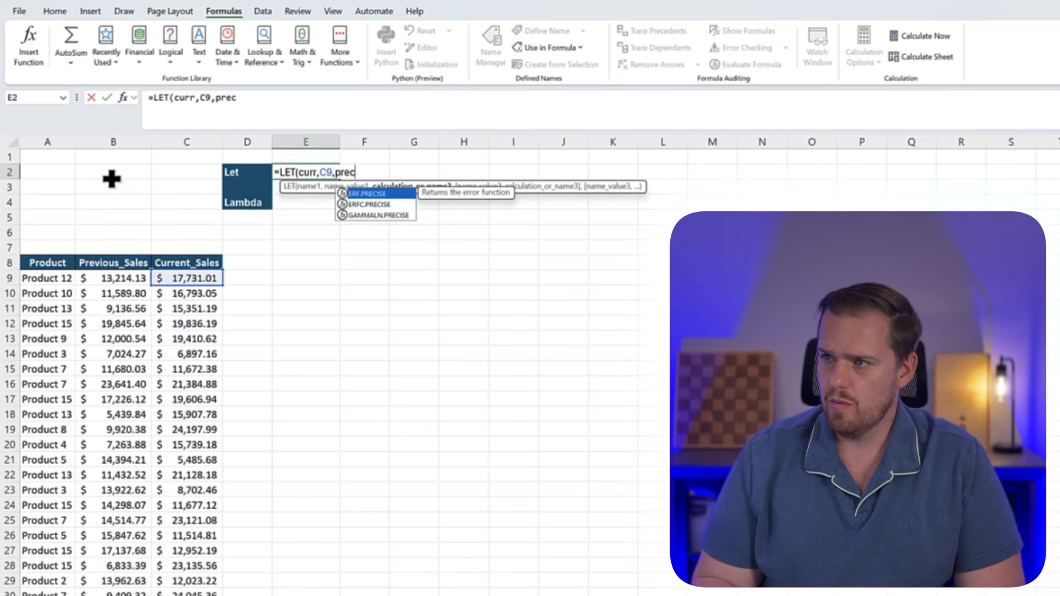
Define the second LET name as prev, with the first Previous_Sales value in B9 as its value
key("BackSpace")
type("v,")
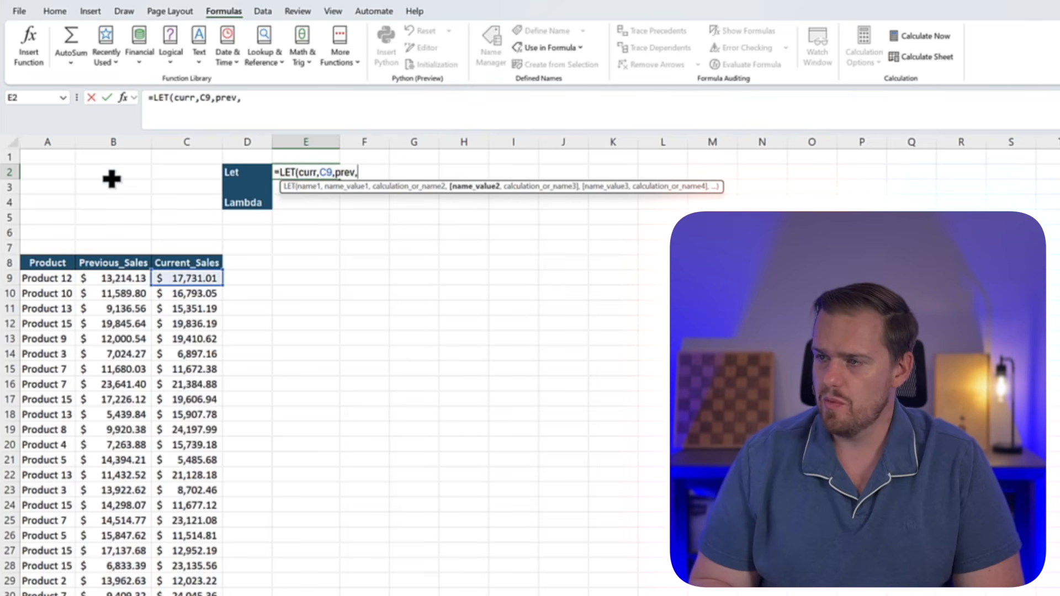
key("Down")
key("Left")
key("Left")
key("Left")
key("Down")
key("Left")
key("Down")
key("Down")
key("Down")
key("Down")
key("Right")
key("Down")
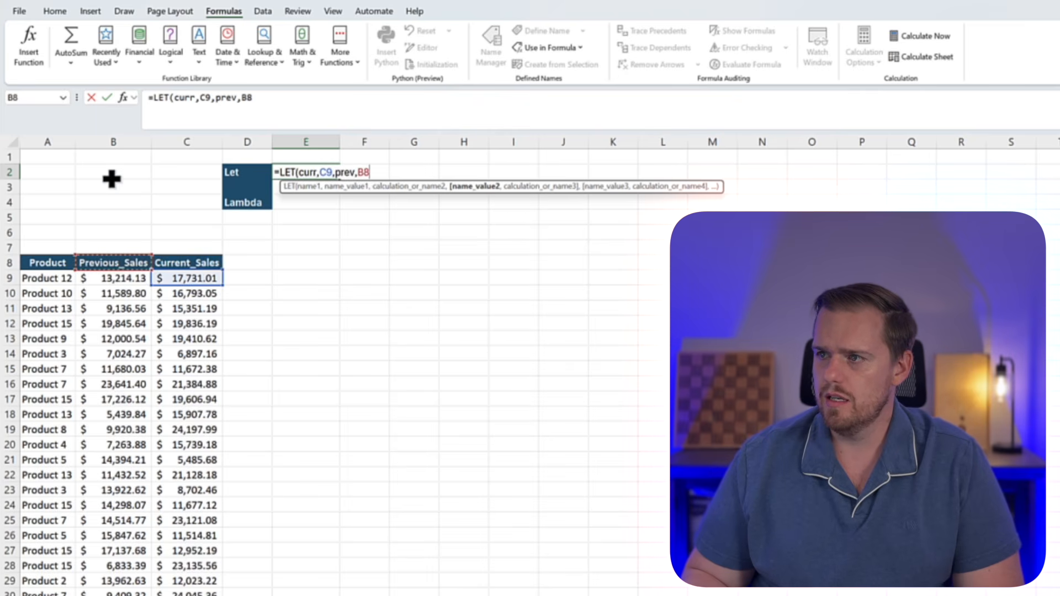
type(",")
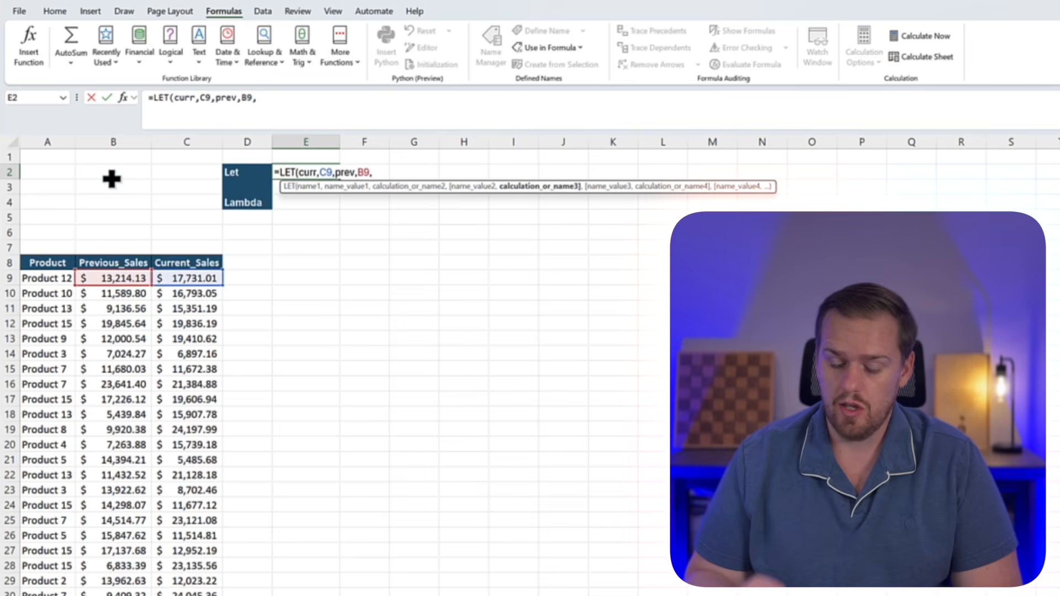
Complete the LET formula in E2 with the calculation (curr-prev)/prev and enter it
left_click(284, 106)
type("(curr")
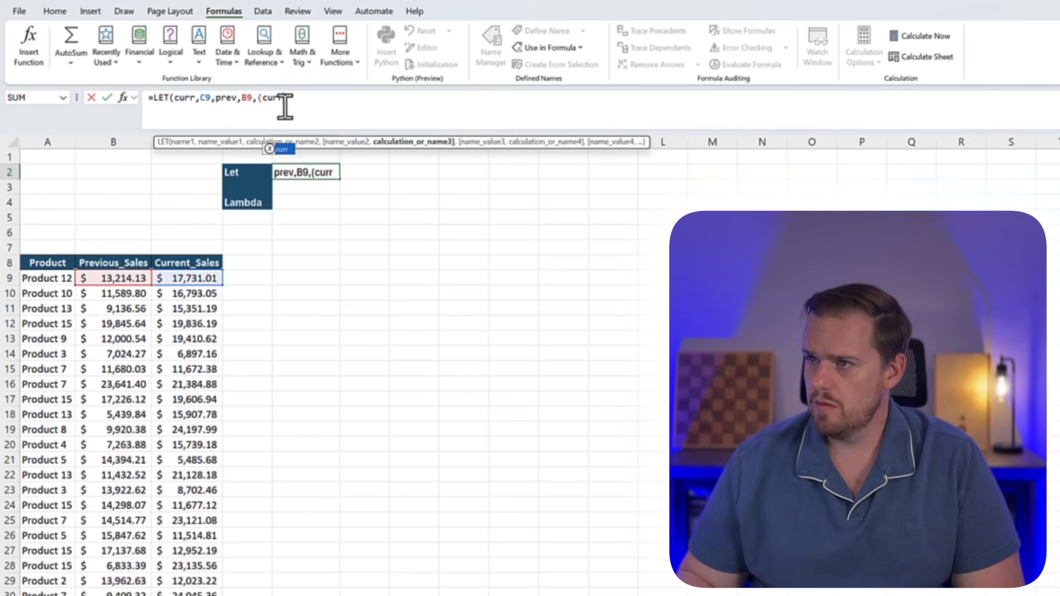
type("-")
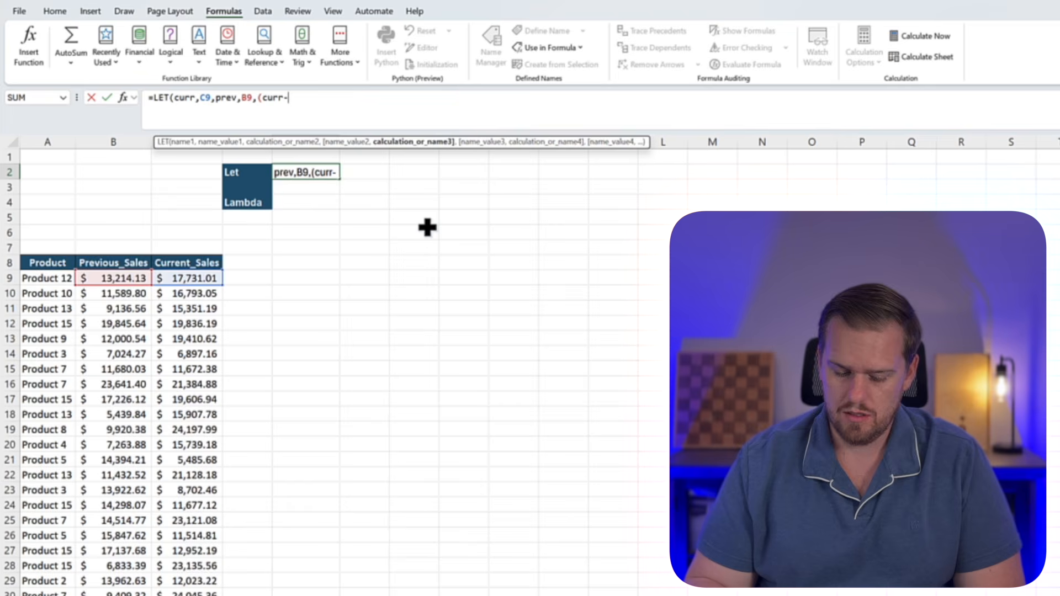
type("prev")
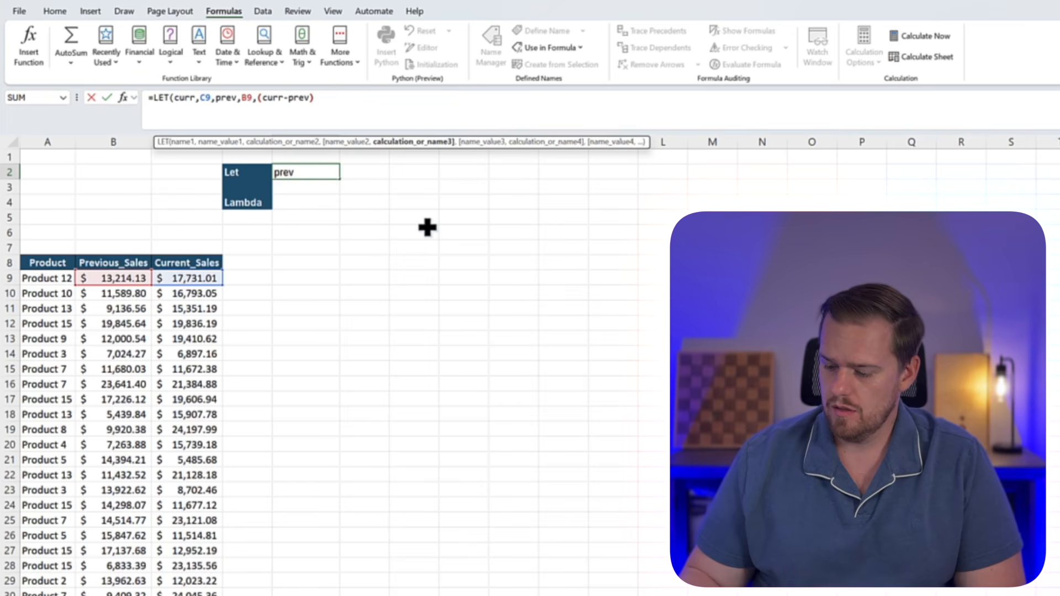
type(")/pre")
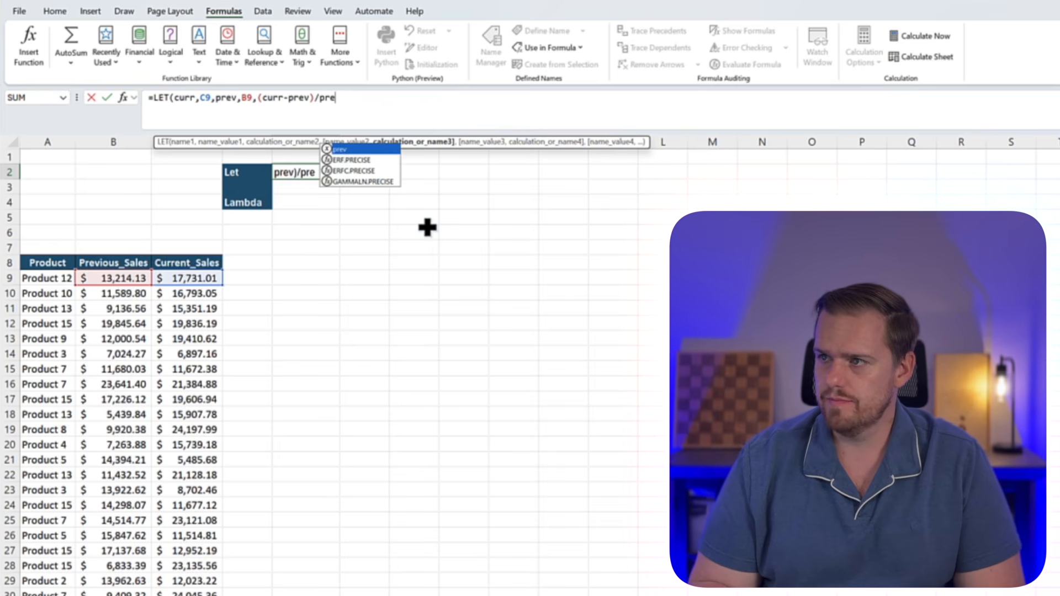
key("Tab")
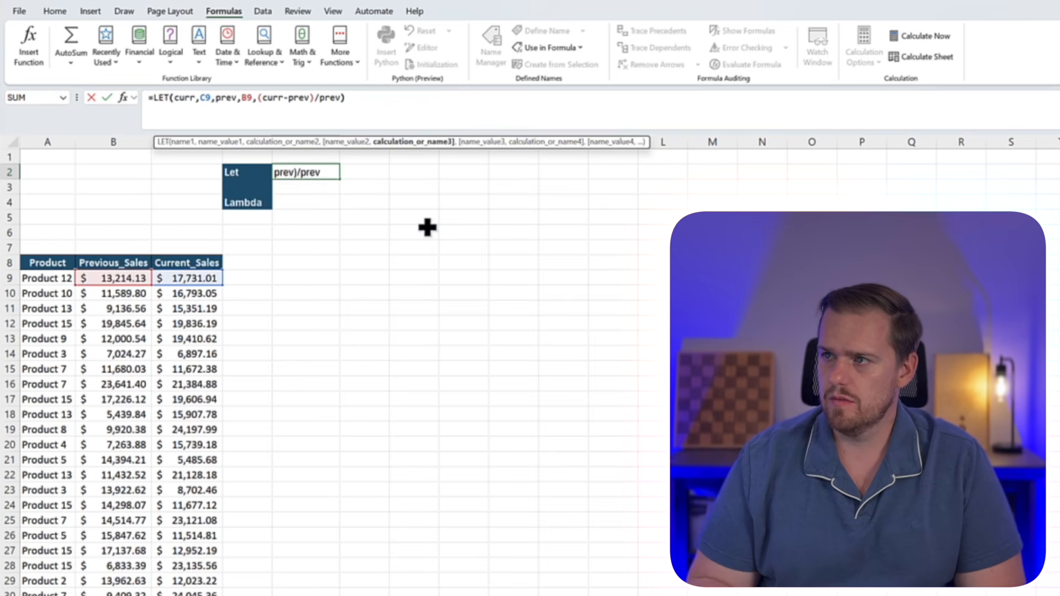
key("Return")
Format the LET result in E2 as a percentage with one decimal place
key("Up")
left_click(54, 11)
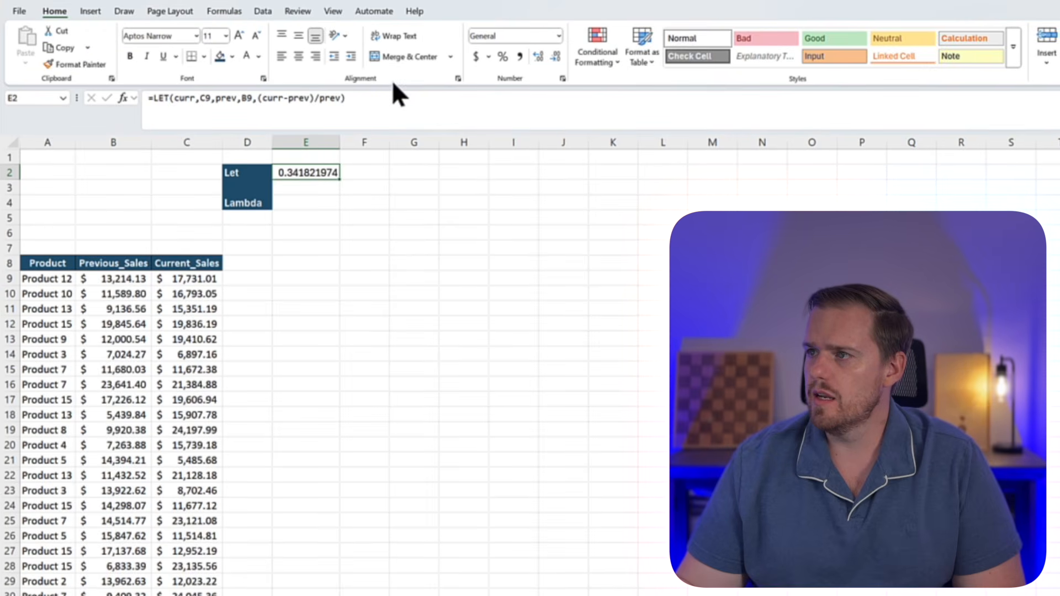
left_click(501, 58)
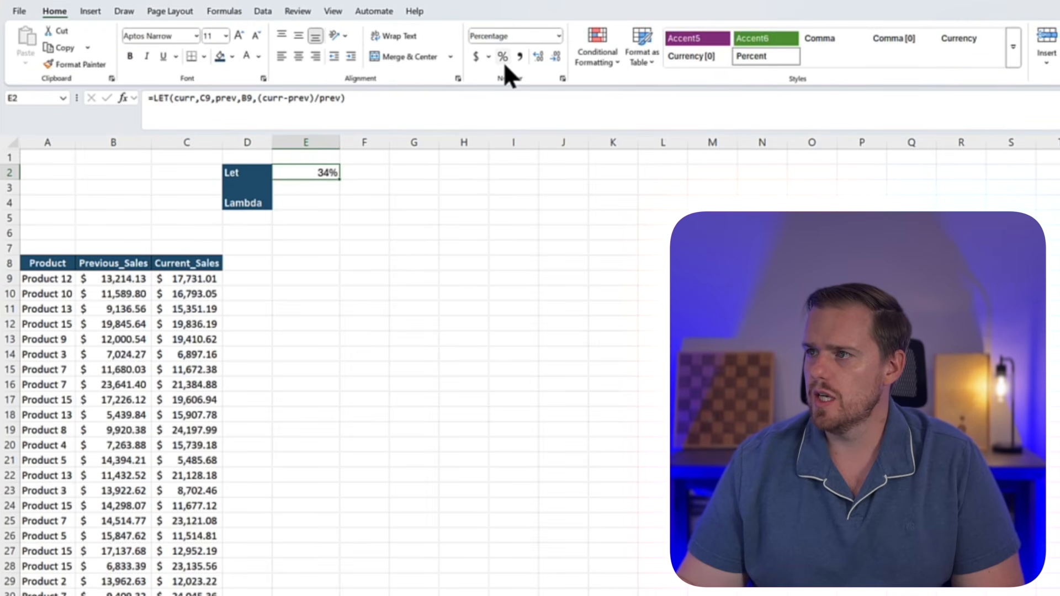
left_click(539, 59)
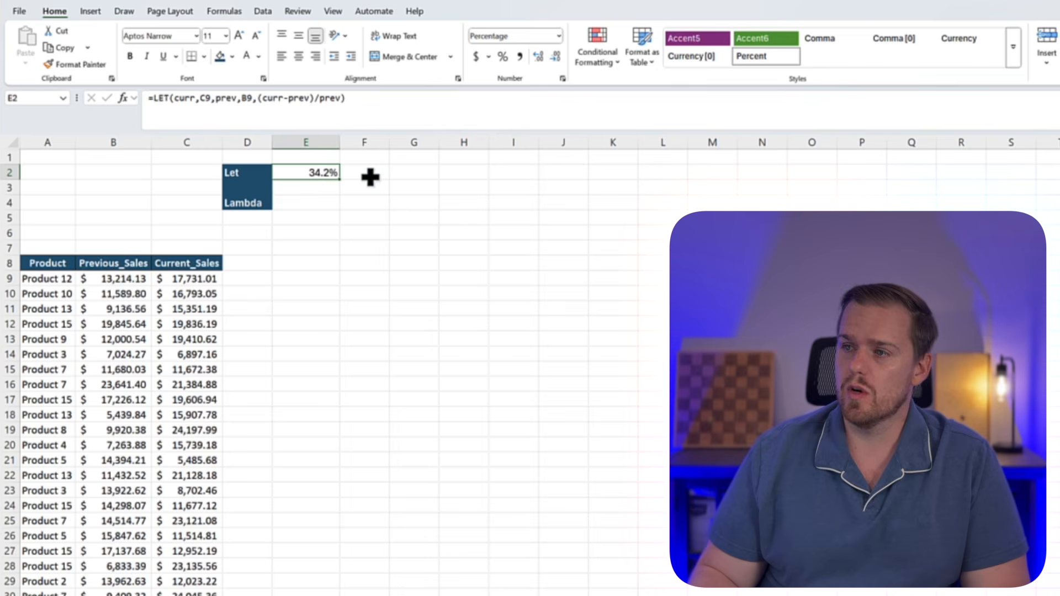
From E4 beside the Lambda label, create a new workbook-scoped defined name called Perchange
key("Down")
key("Down")
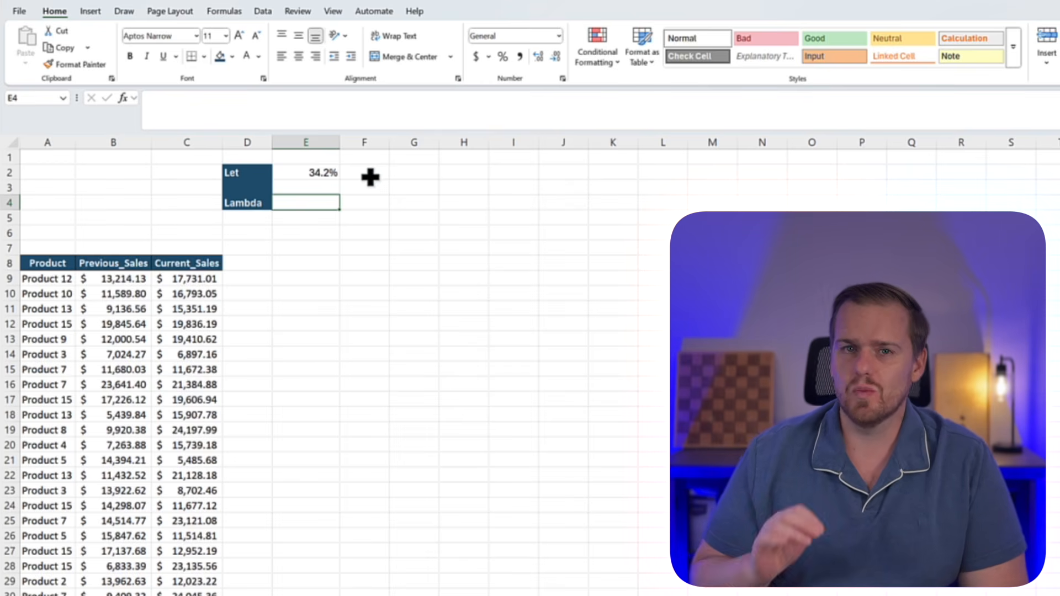
left_click(219, 12)
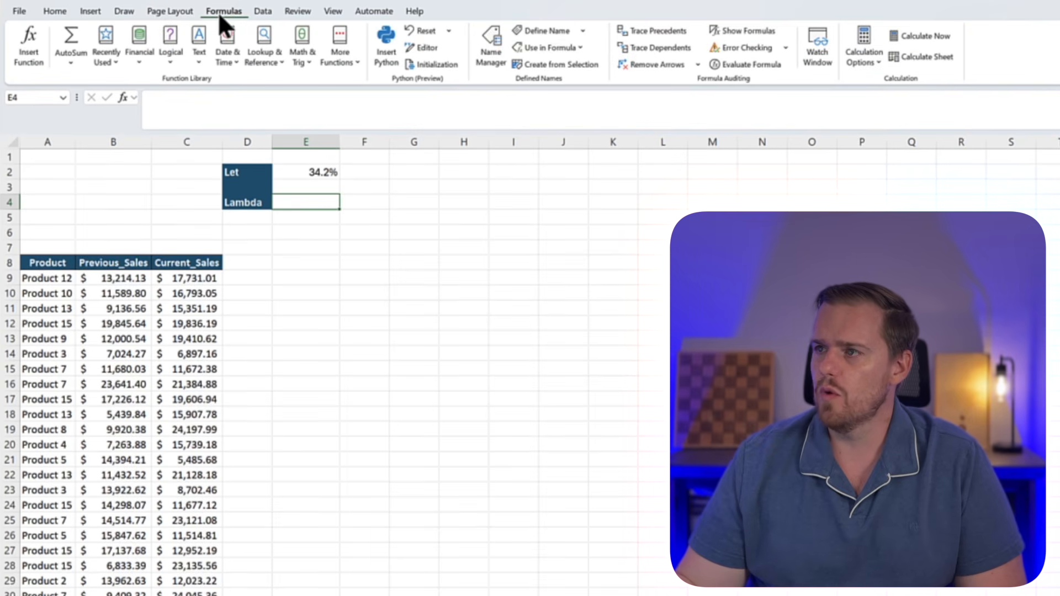
left_click(488, 50)
left_click(263, 111)
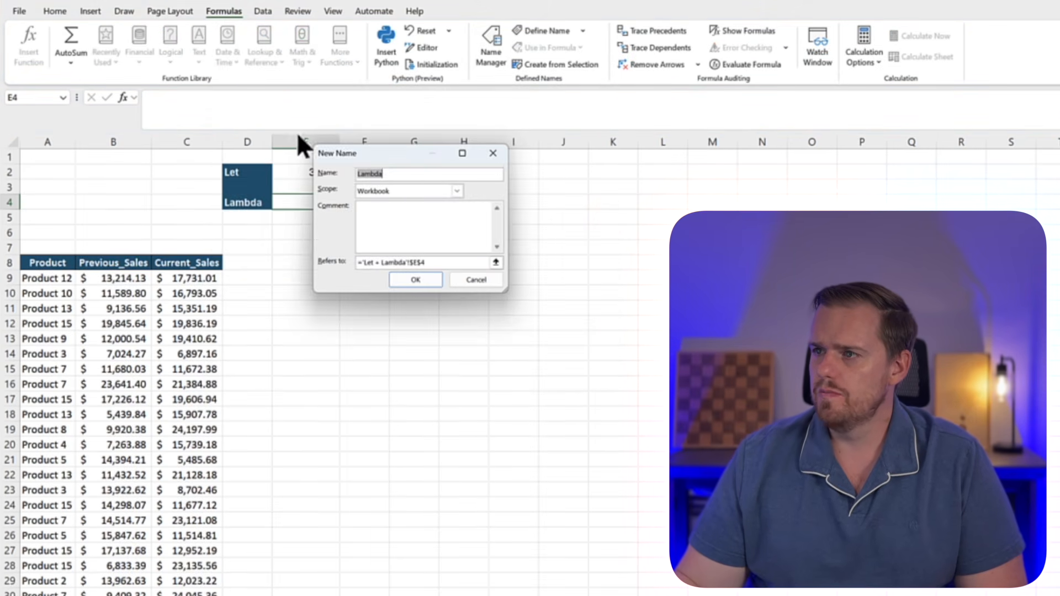
key("BackSpace")
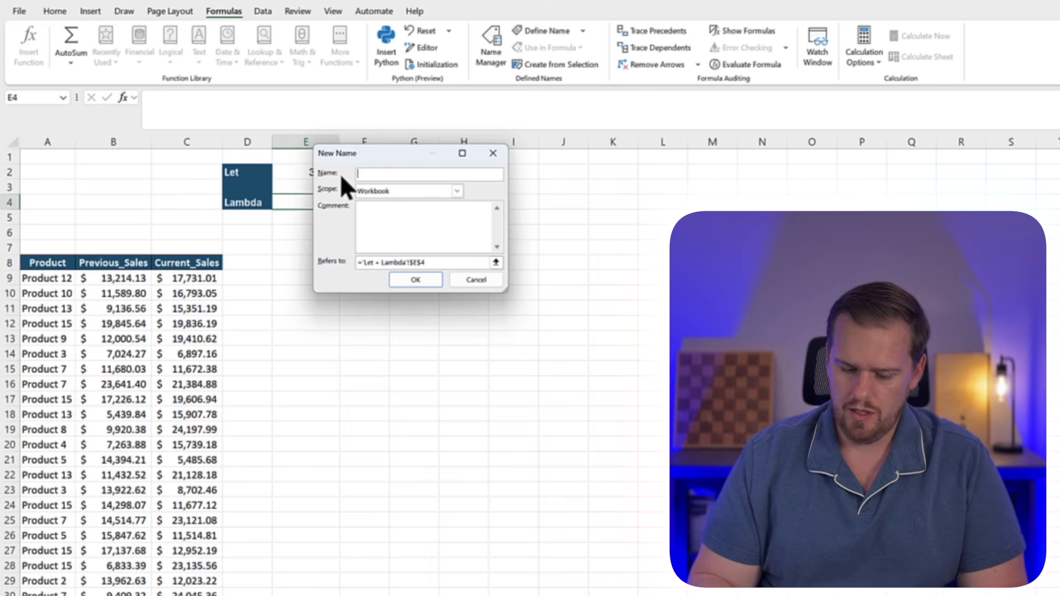
type("P")
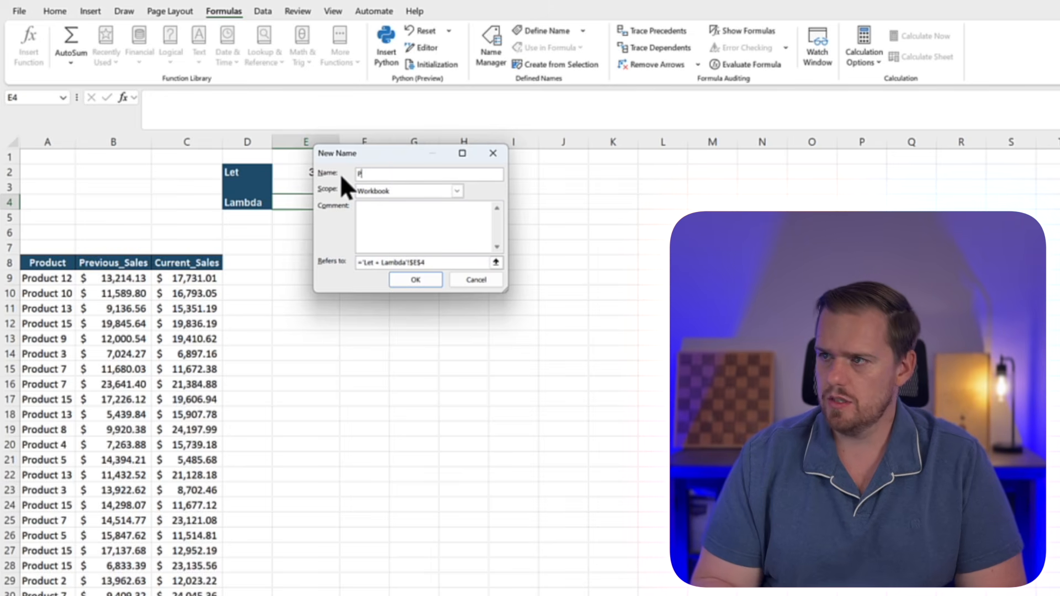
type("recchange")
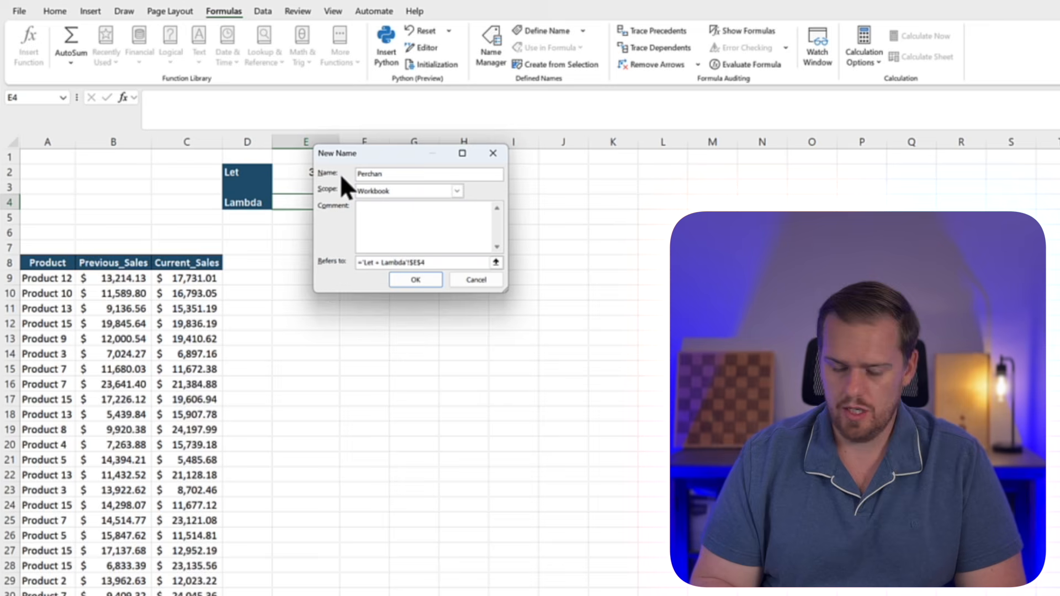
Replace the Perchange name's cell reference with the start of a LAMBDA formula taking the parameters prev and curr
left_click(407, 262)
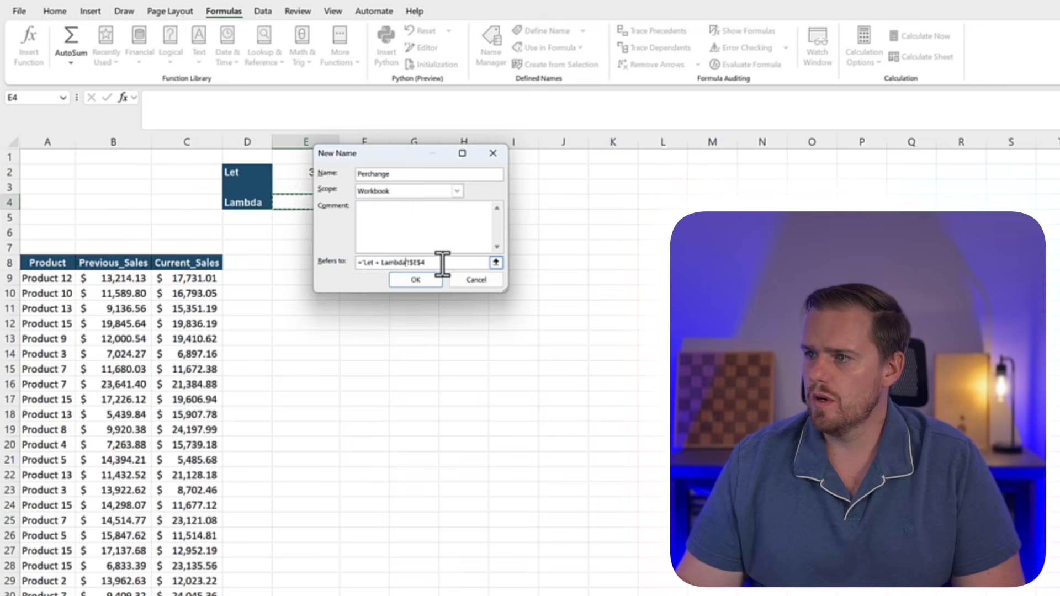
left_click_drag(442, 264, 283, 259)
left_click_drag(359, 154, 329, 253)
type("=La")
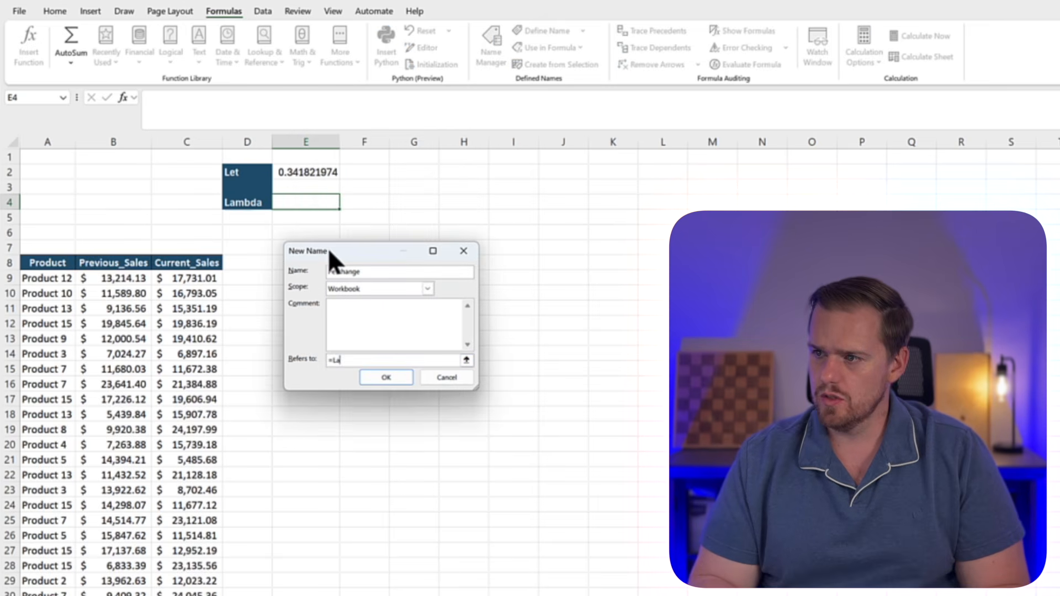
type("mbda")
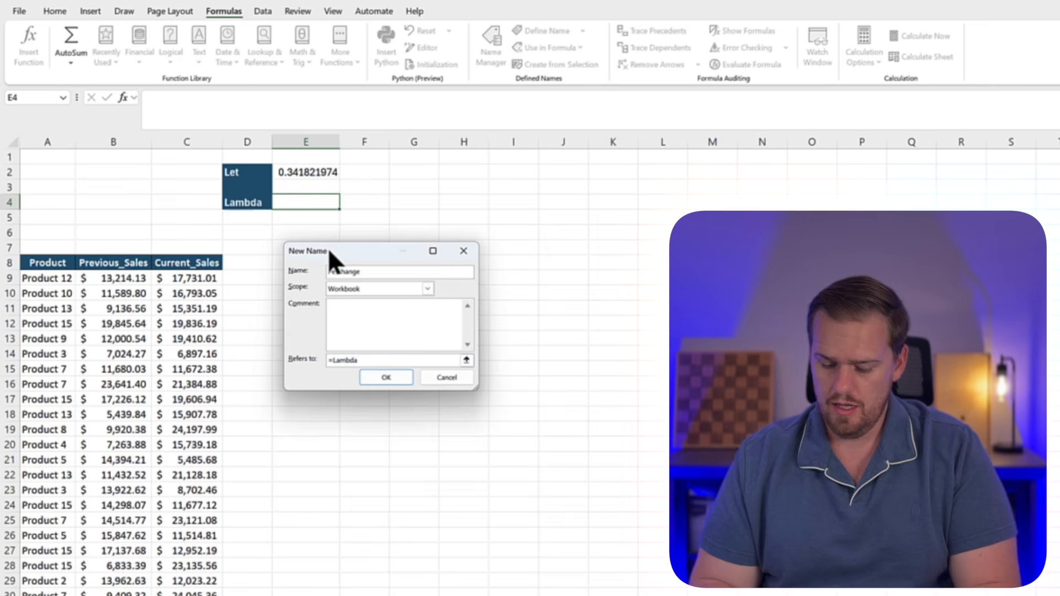
type("(prev,curr")
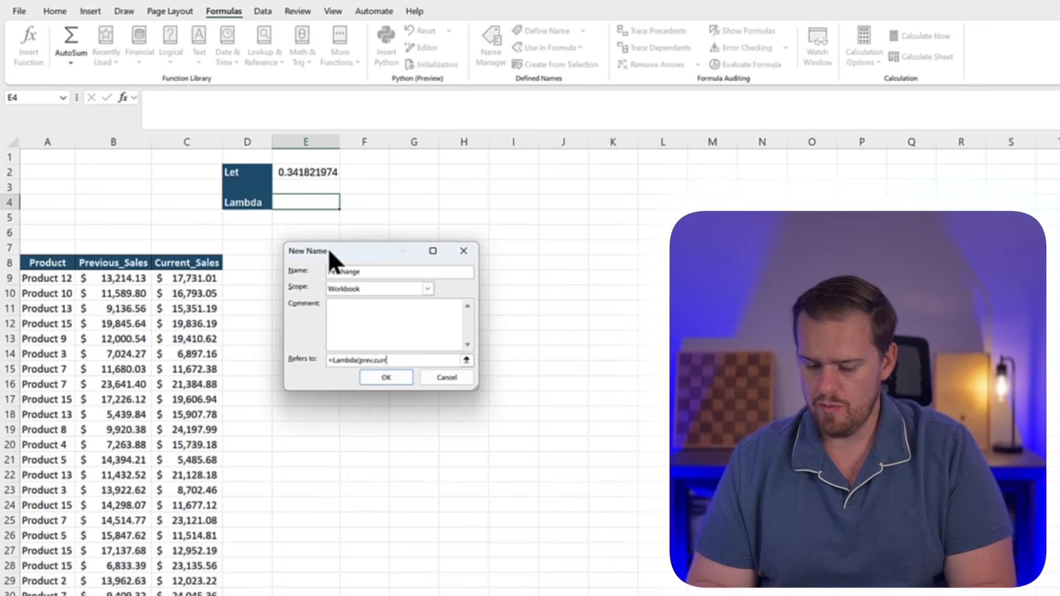
type(",")
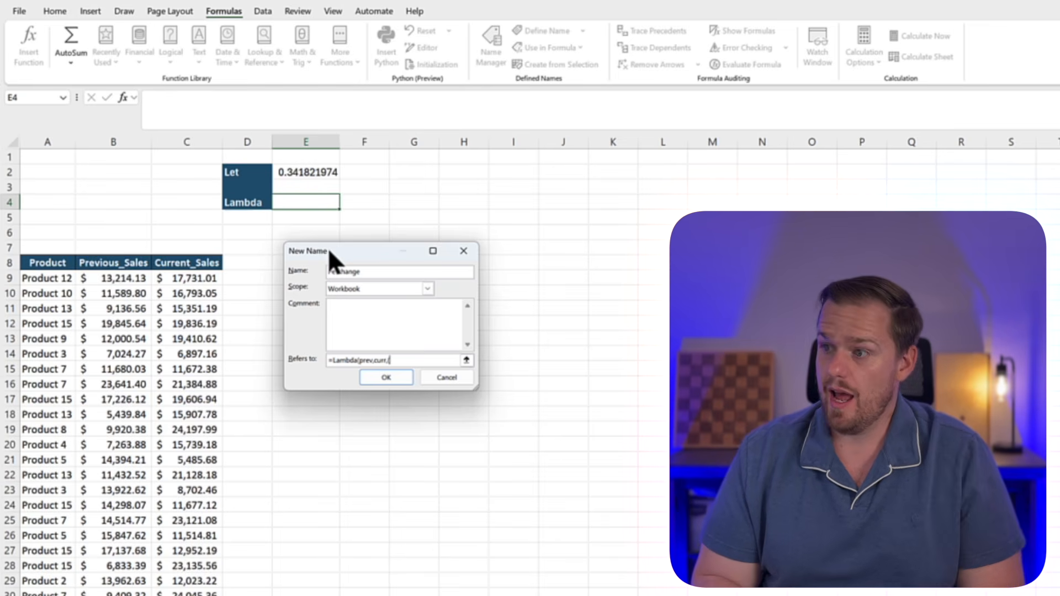
type("(curr")
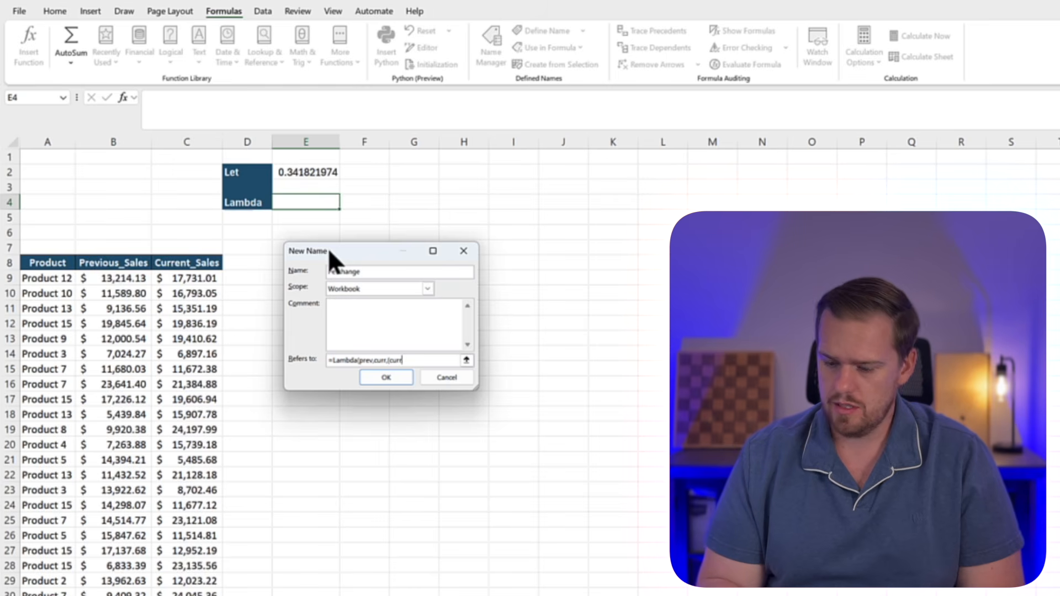
type("-pre")
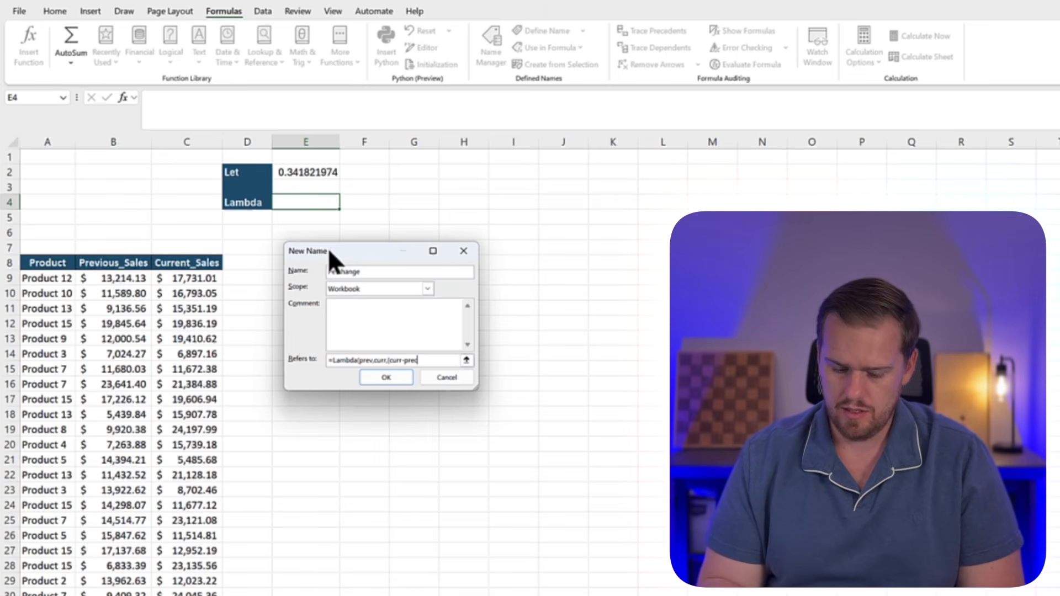
type("v)")
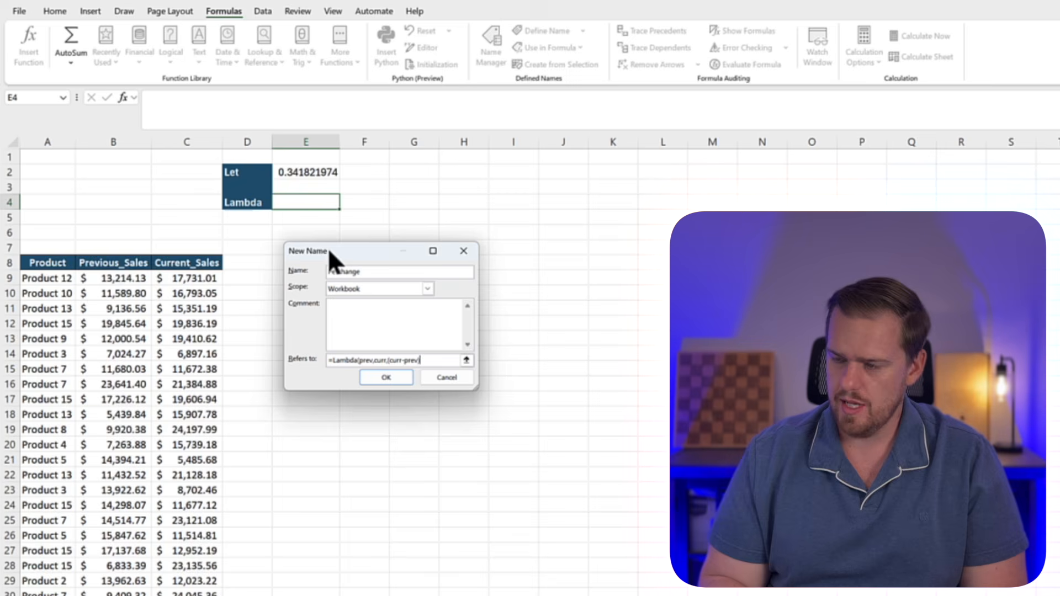
type("/")
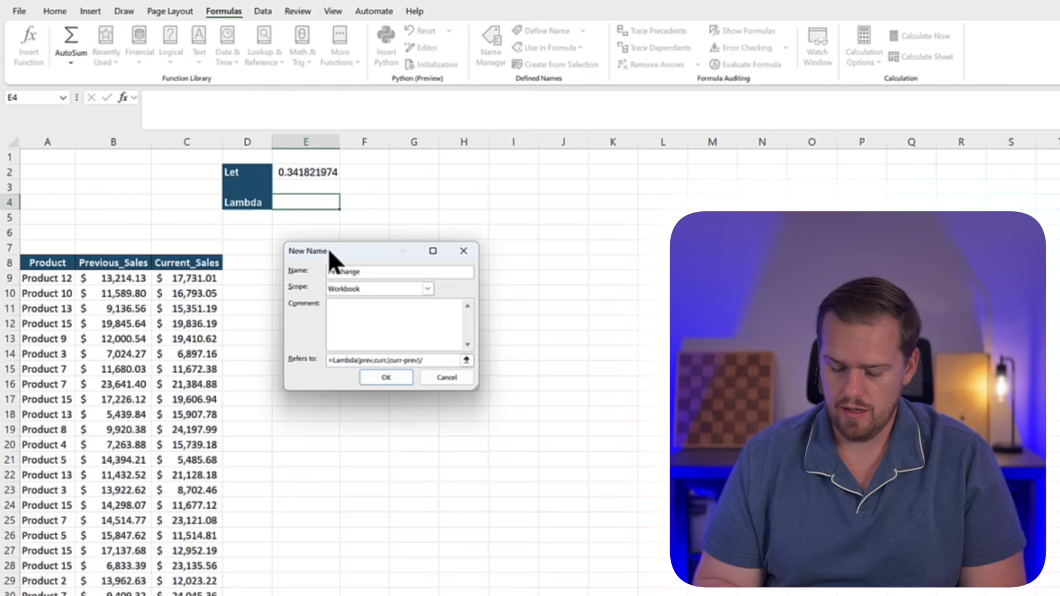
type("prev")
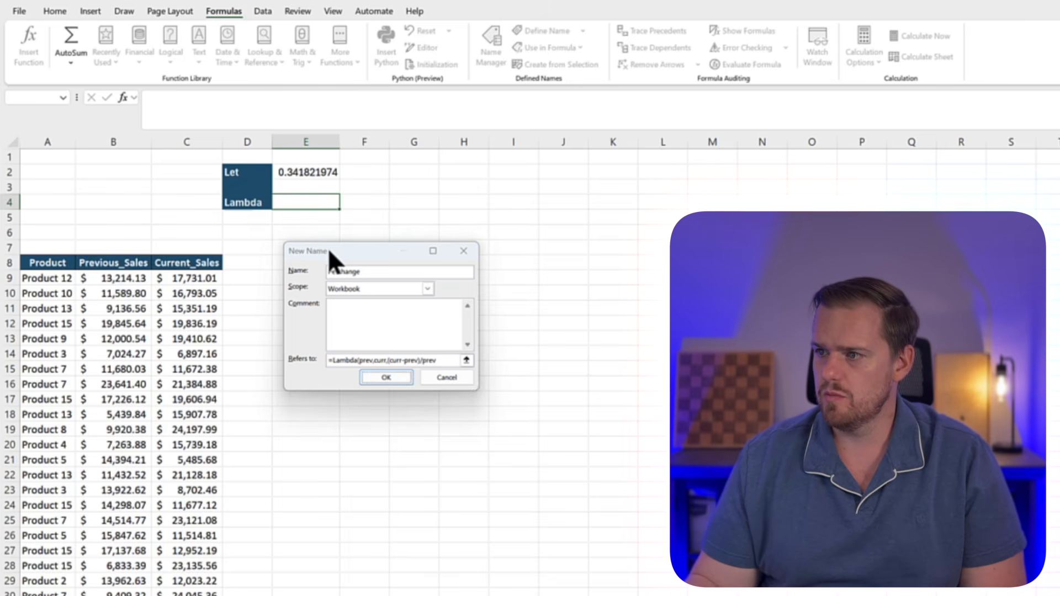
Complete the Perchange LAMBDA with the calculation (curr-prev)/prev, save the name and return to the sheet
left_click(377, 395)
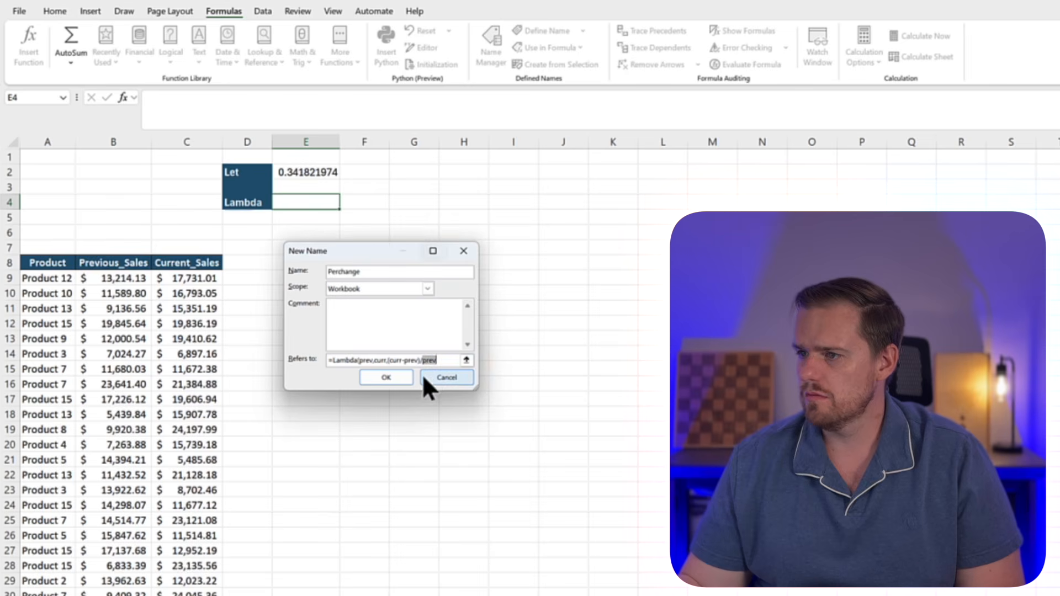
key("Right")
key("Return")
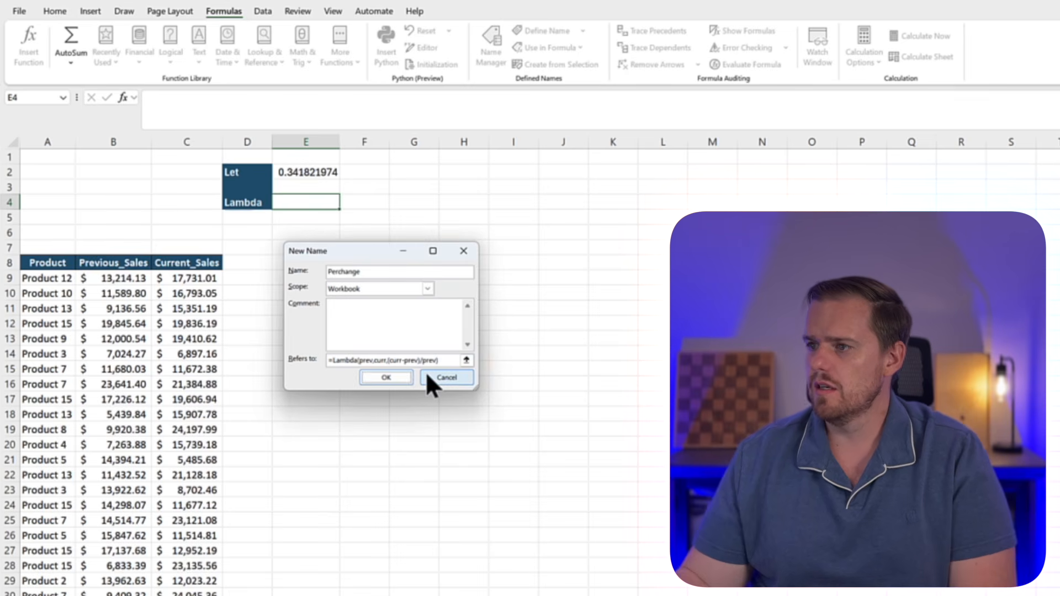
left_click(523, 445)
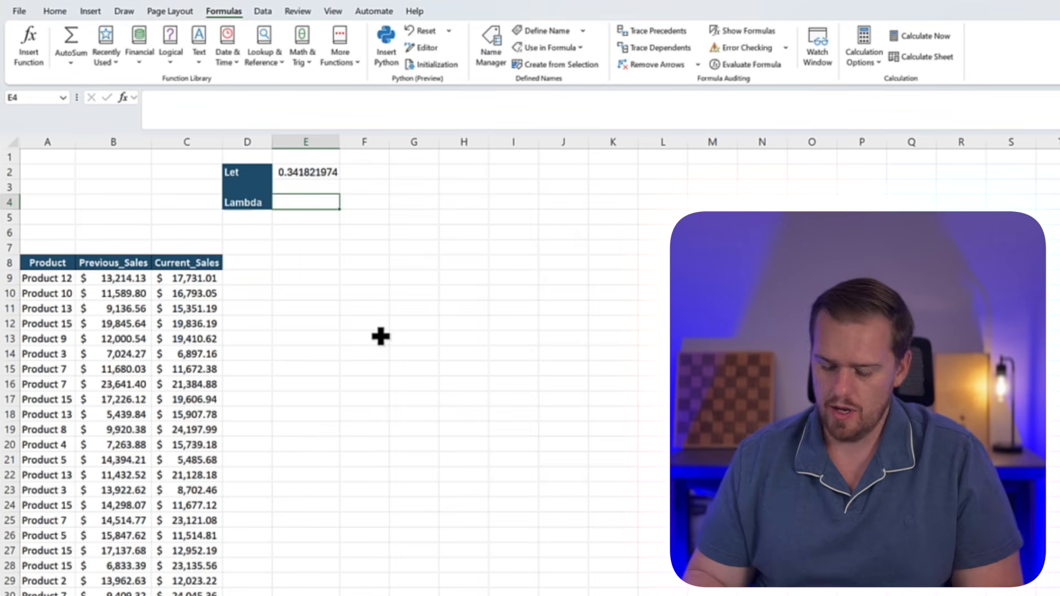
Enter a formula in E4 using the custom Perchange function, with B9 as prev and C9 as curr
type("=perc")
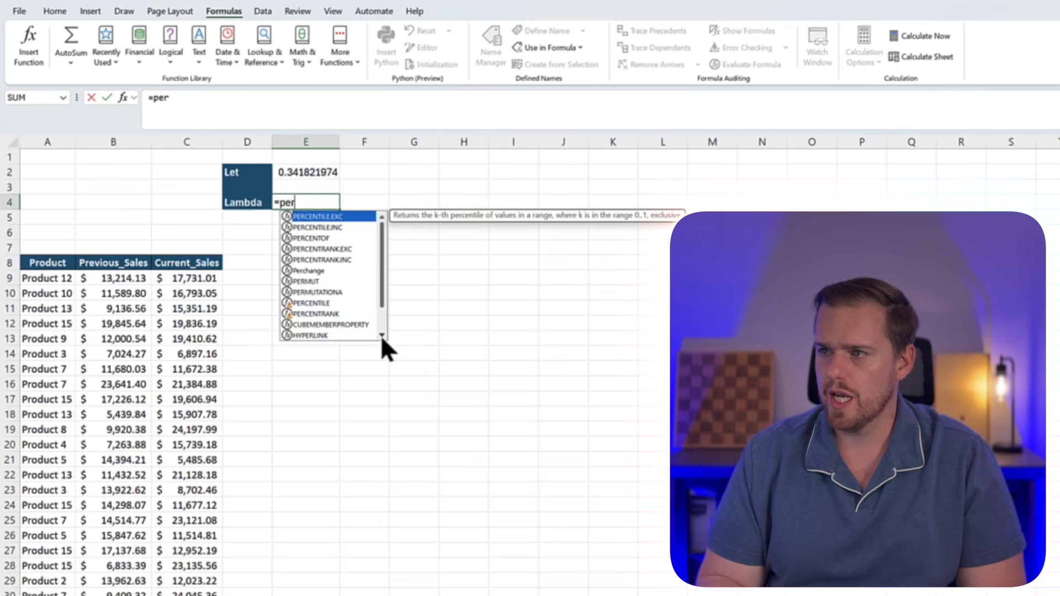
key("Down")
key("Down")
key("Down")
key("Down")
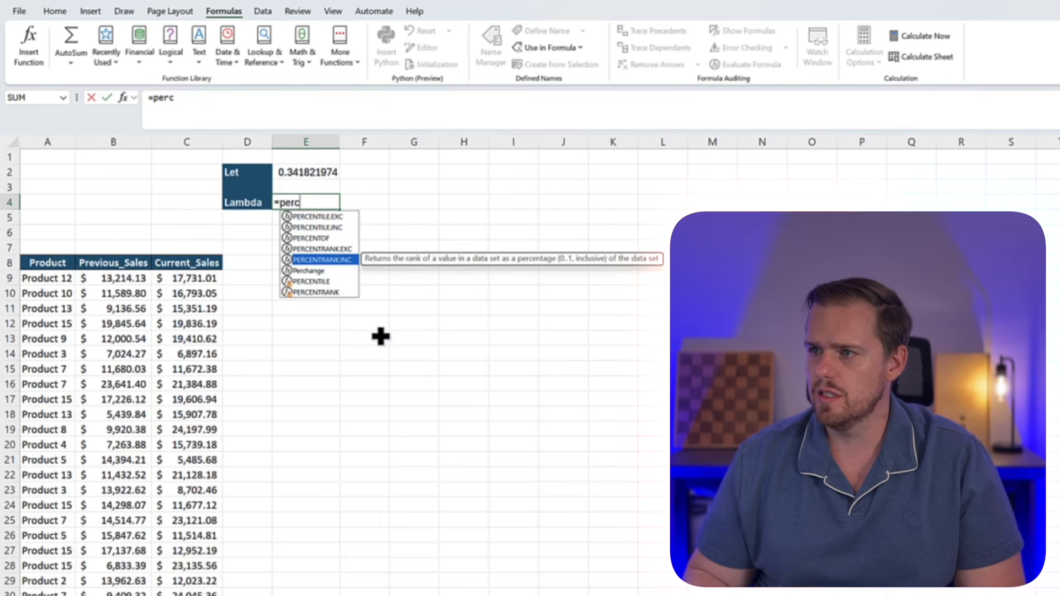
key("Tab")
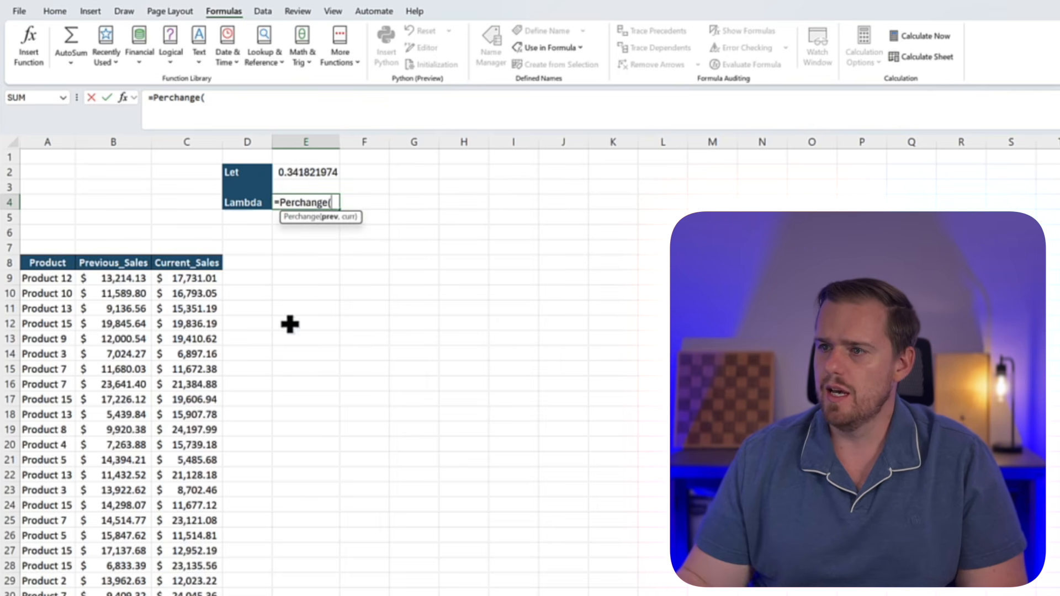
left_click(110, 278)
type(",")
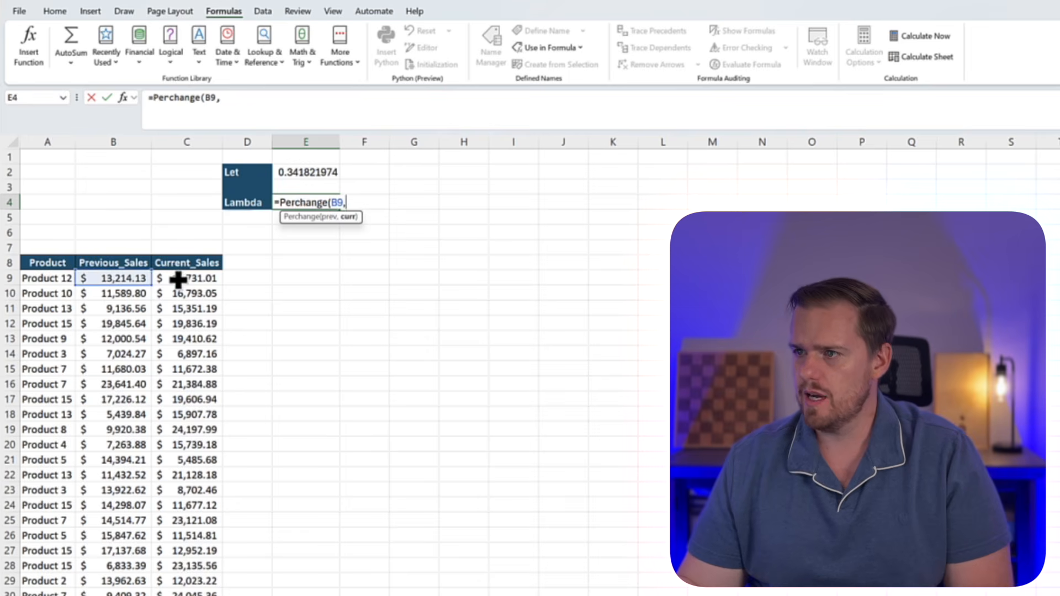
left_click(180, 279)
key("Return")
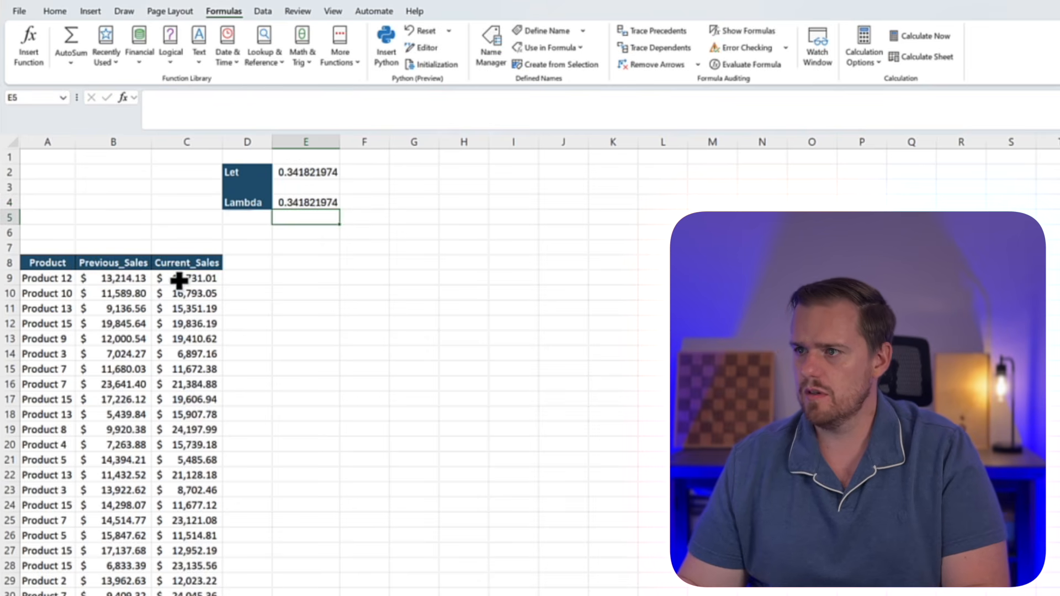
Format the Let and Lambda results in E2:E4 as percentages with two decimal places
left_click_drag(307, 172, 309, 203)
left_click(64, 15)
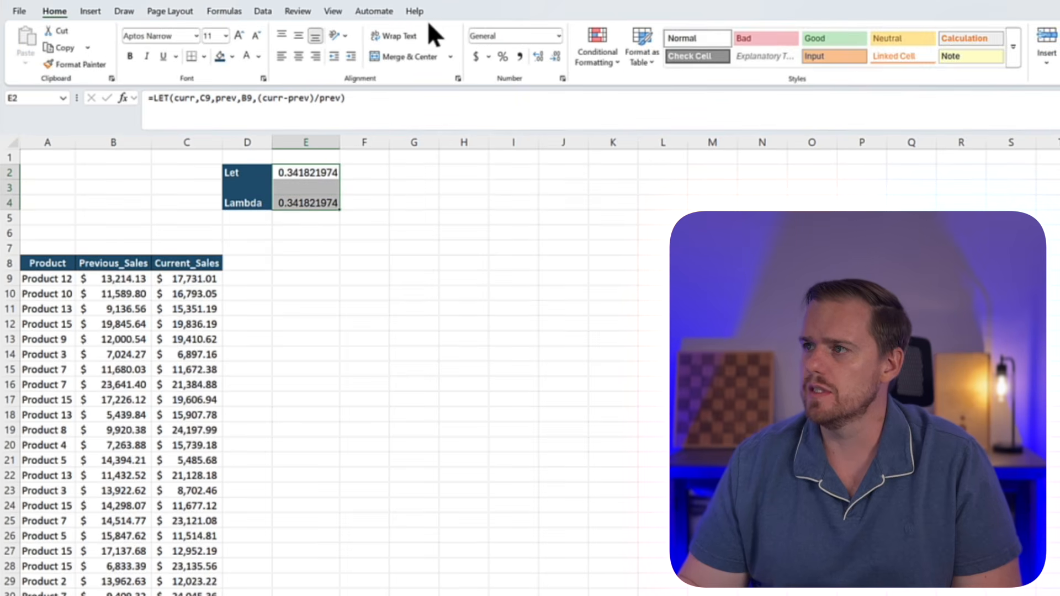
left_click(501, 57)
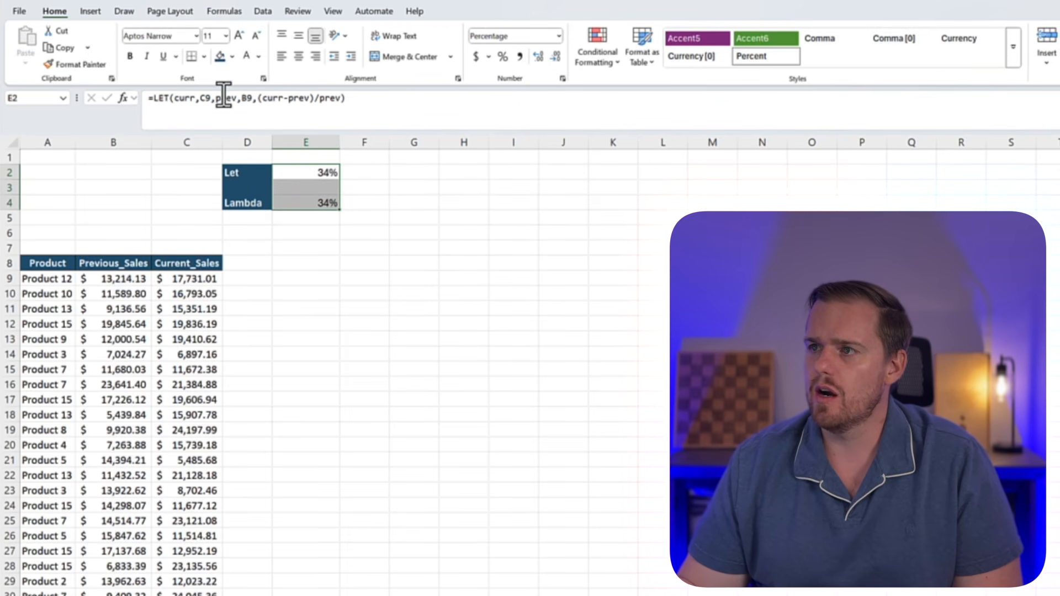
left_click(537, 57)
left_click(537, 57)
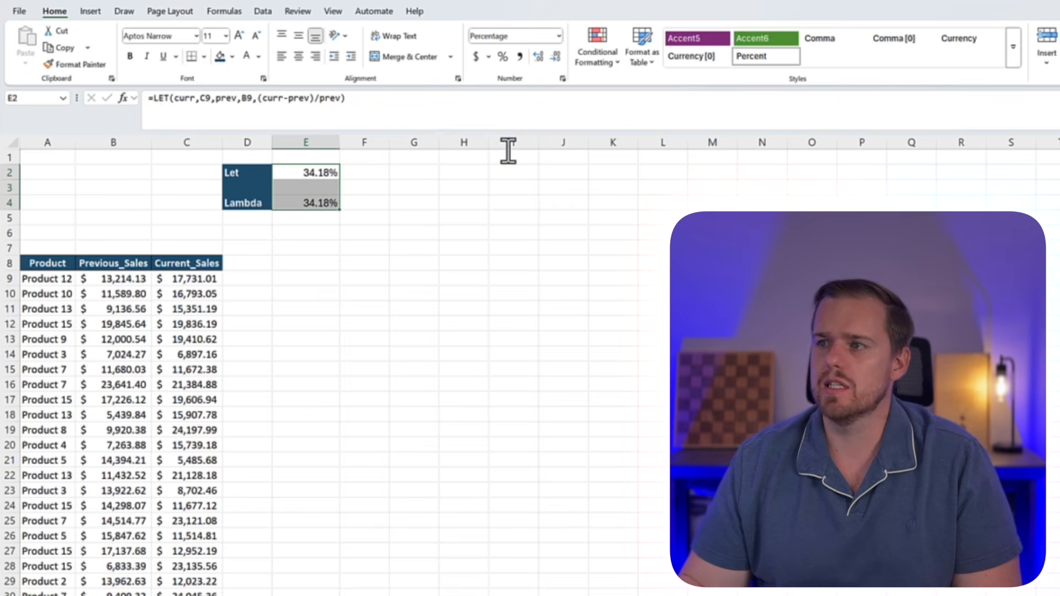
left_click(364, 231)
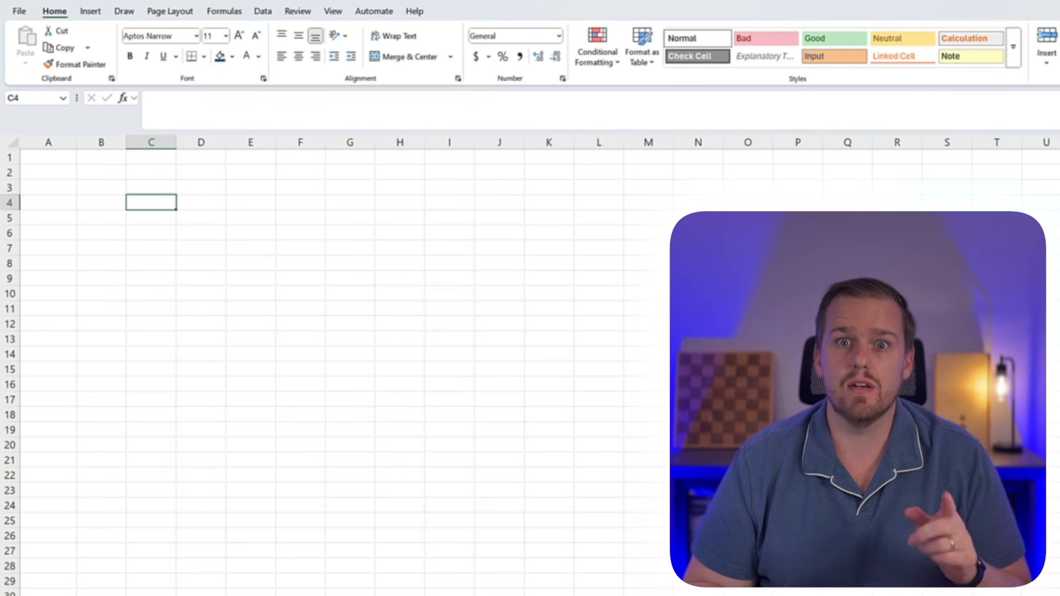
key("Left")
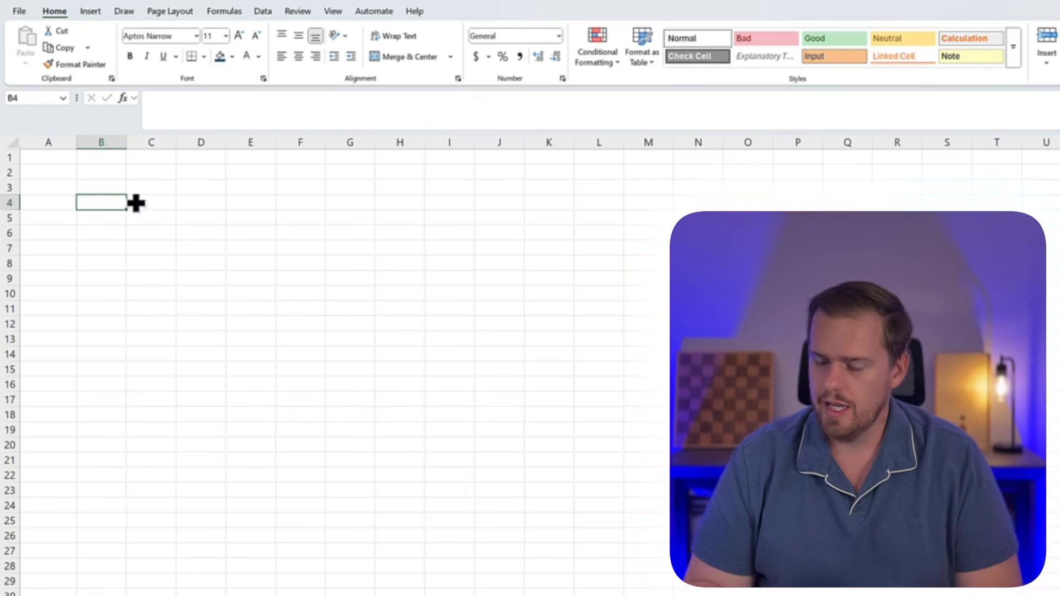
Enter a SEQUENCE formula in B4 with 12 rows, 1 column and a start value of 1
type("=seq")
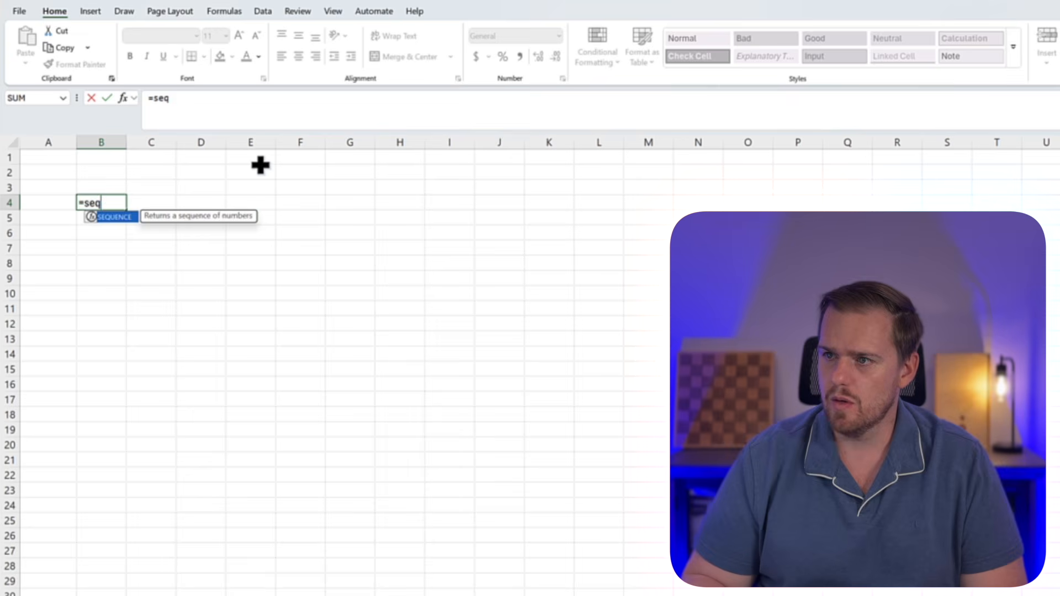
key("Tab")
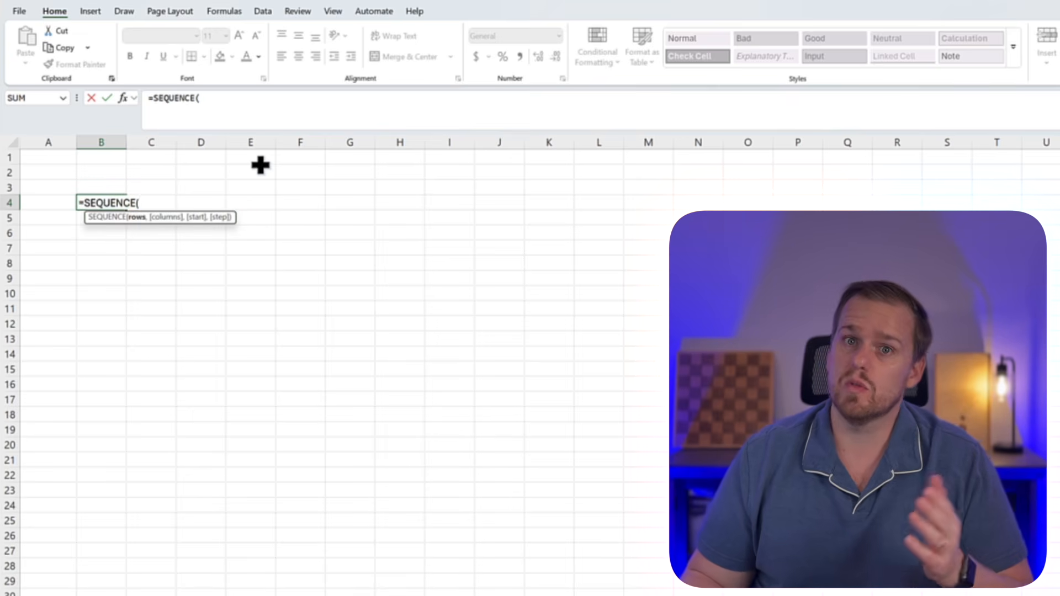
type("12,")
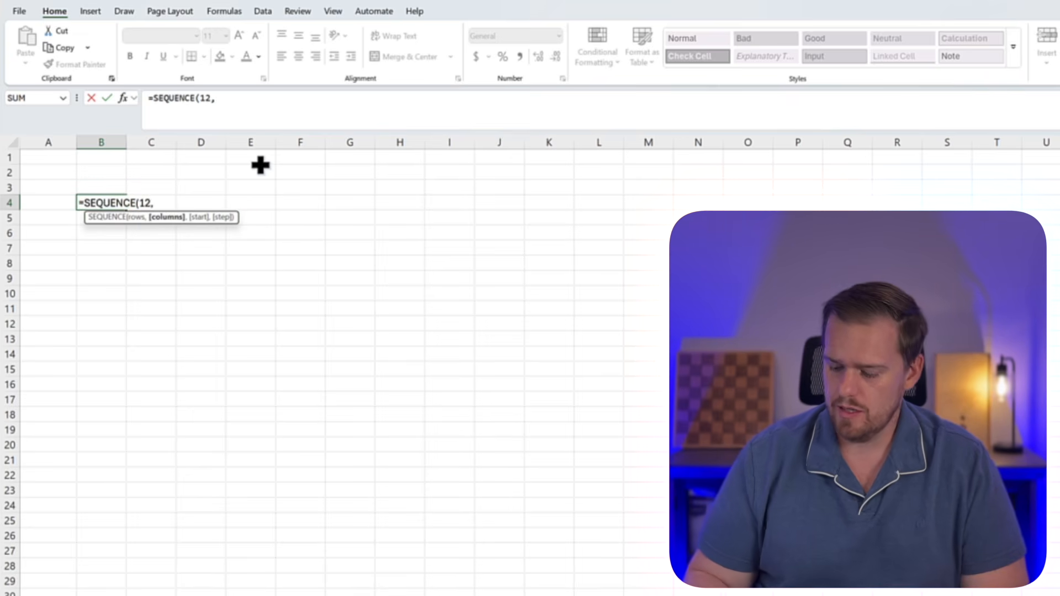
type("1,1")
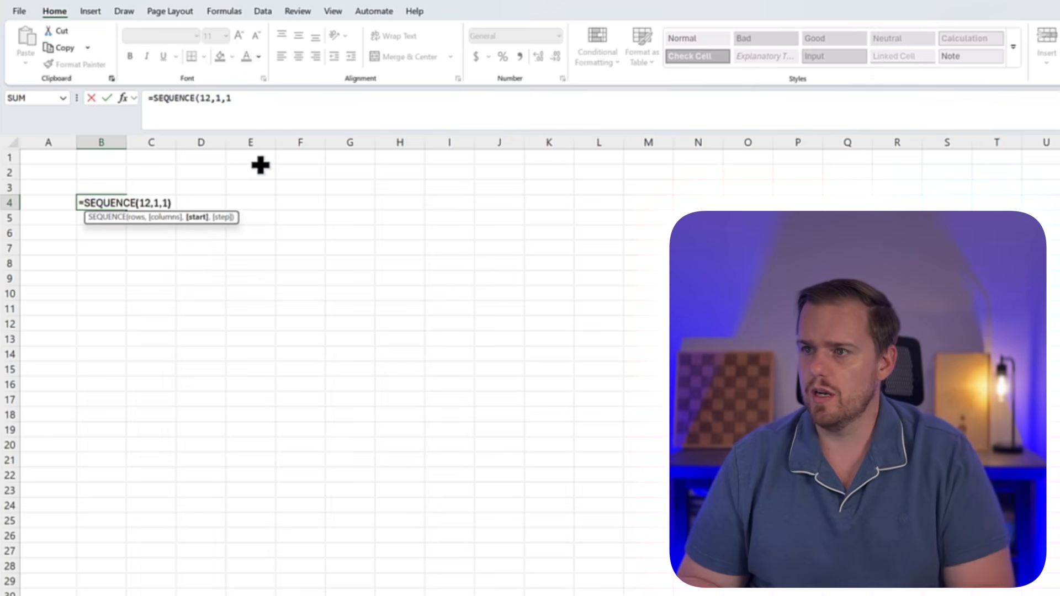
type(")")
key("Return")
key("Up")
key("ctrl+shift+Down")
key("Up")
key("Right")
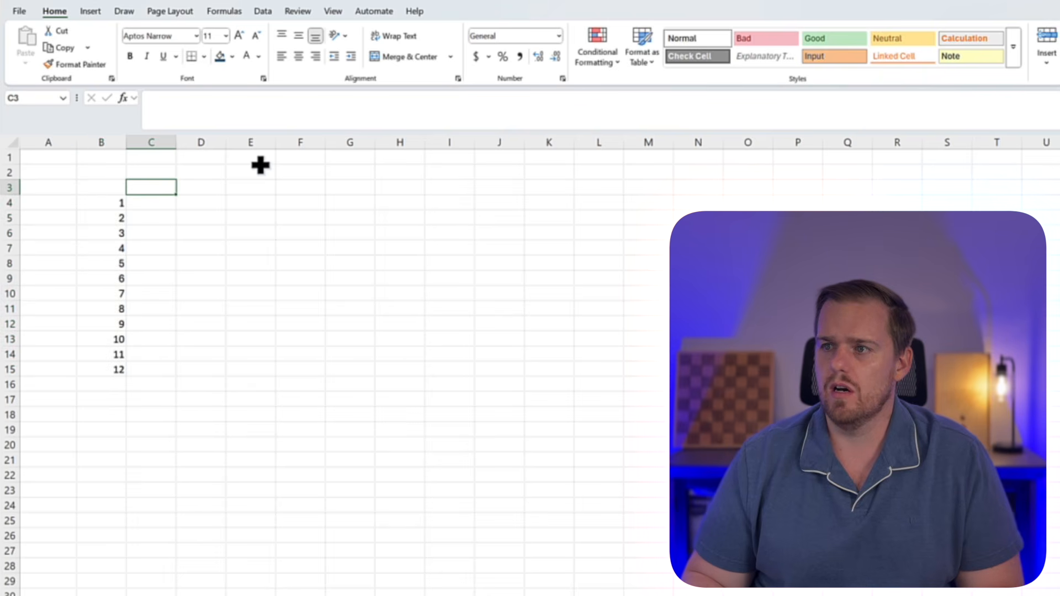
key("Left")
key("Down")
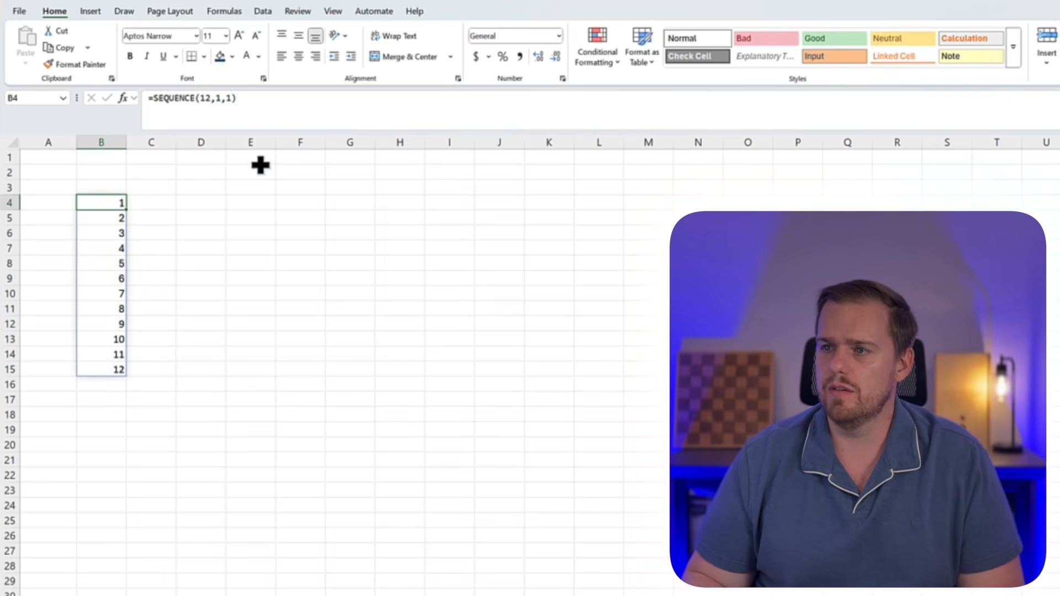
Enter a RANDARRAY formula in C4 with 12 rows, 1 column, minimum 1, maximum 10000 and whole-number results (TRUE)
key("Right")
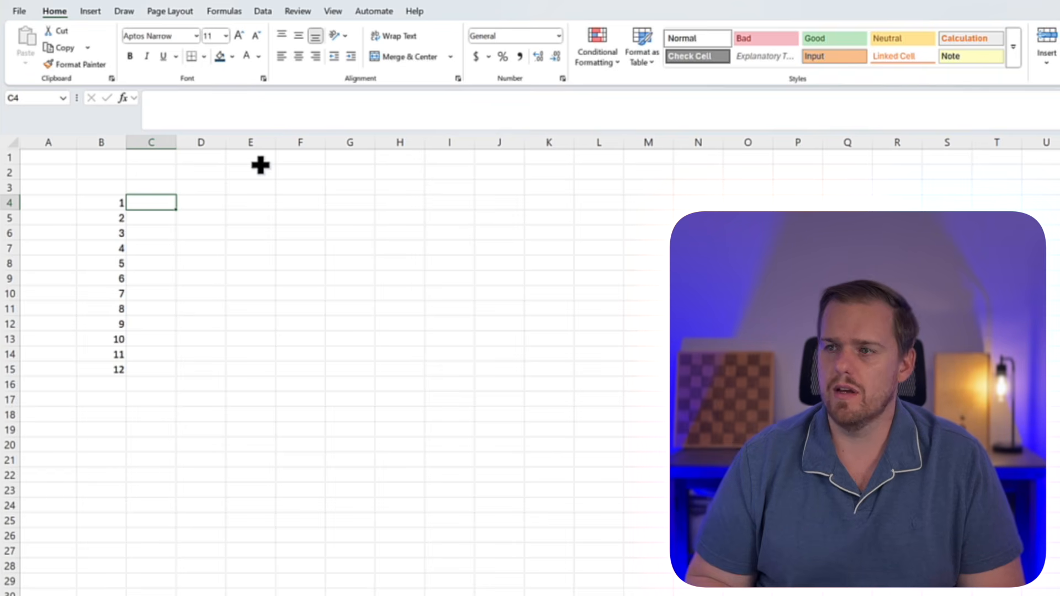
type("=rand")
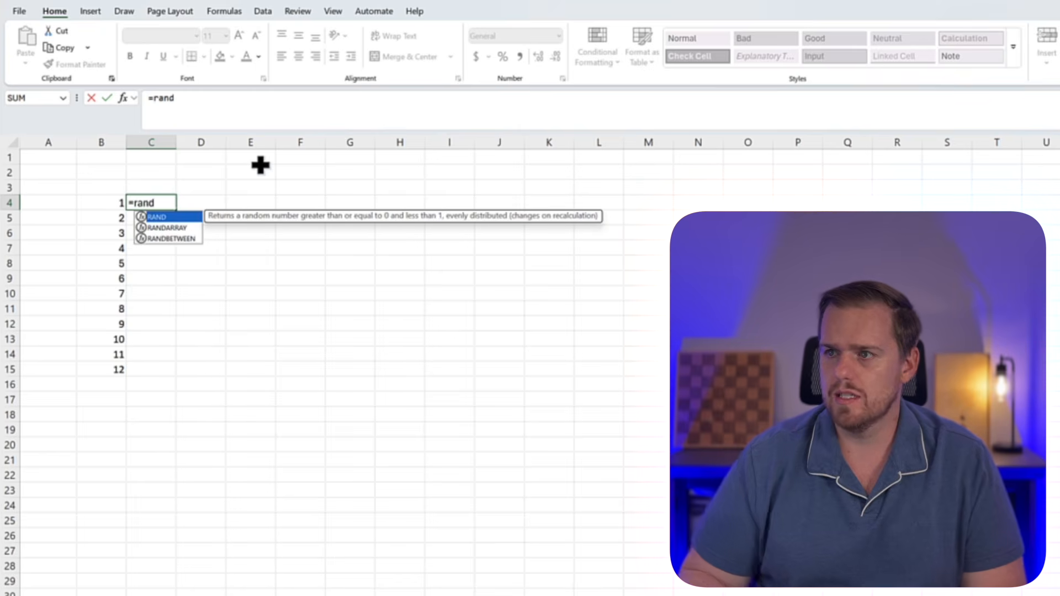
key("Down")
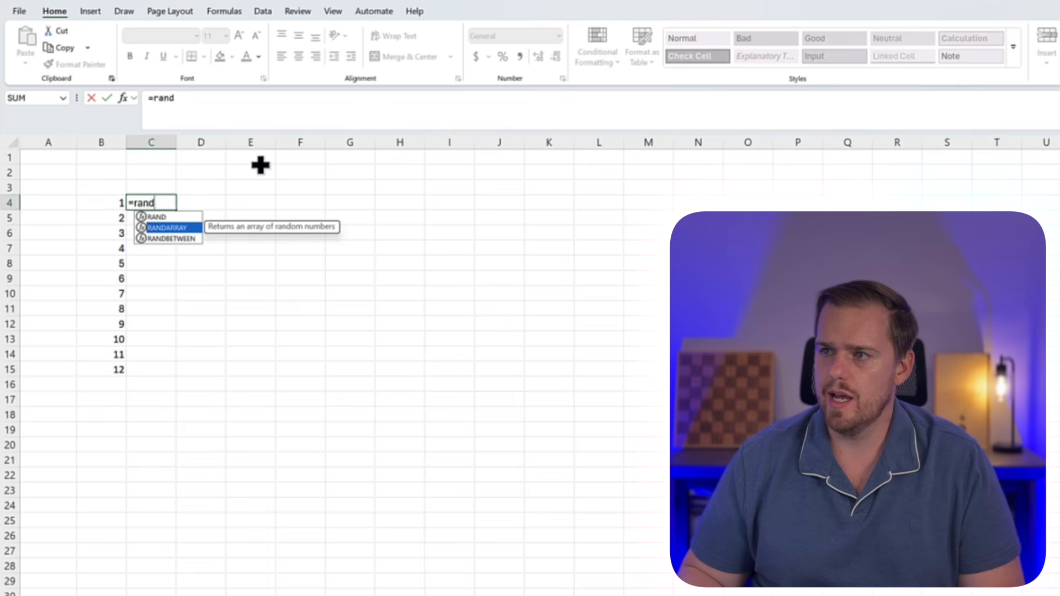
key("Tab")
type("12,")
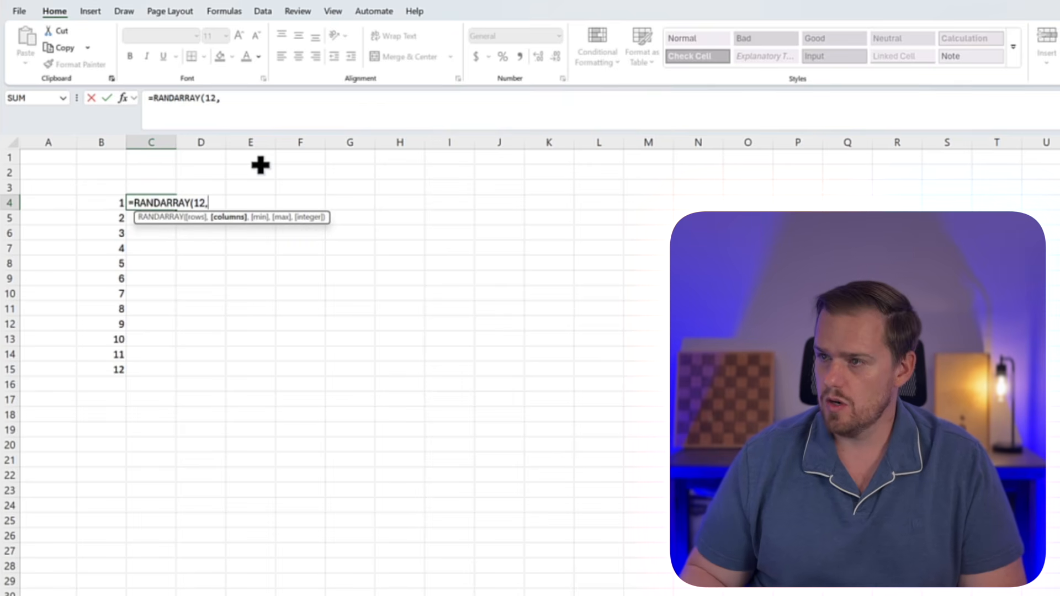
type("1")
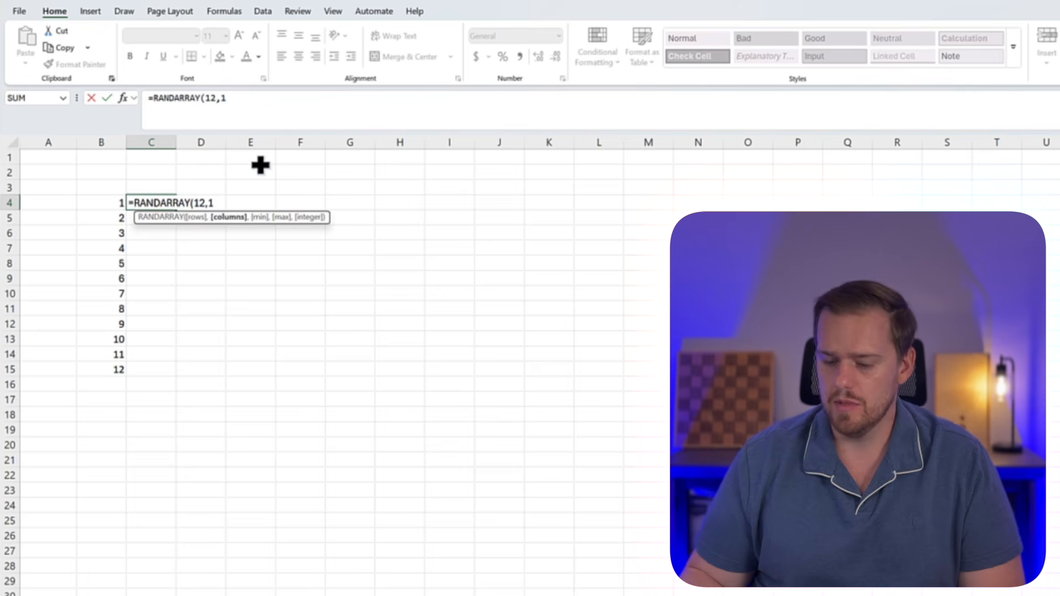
type(",1,10")
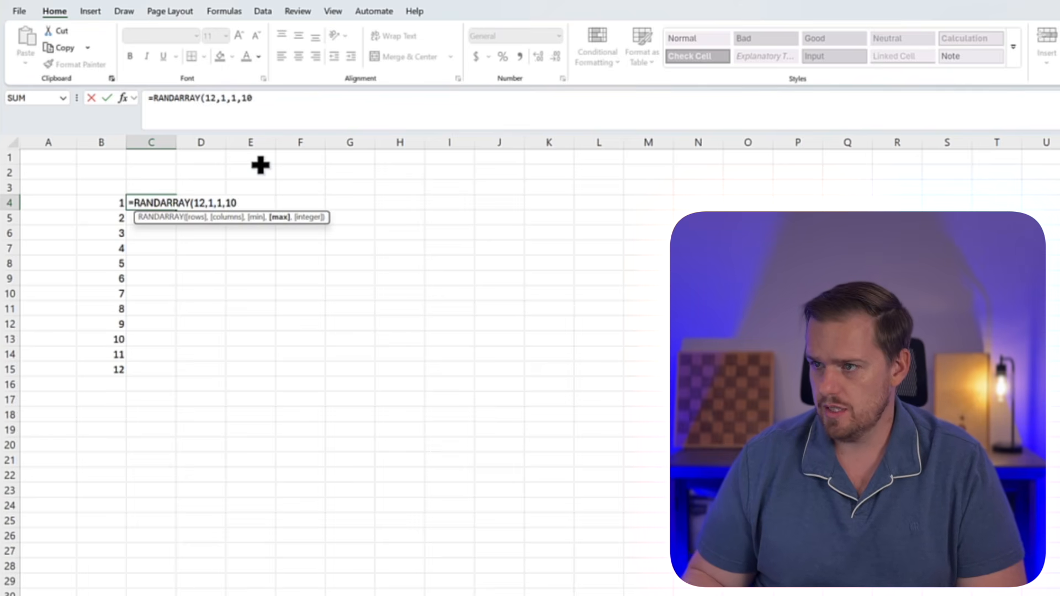
type("000")
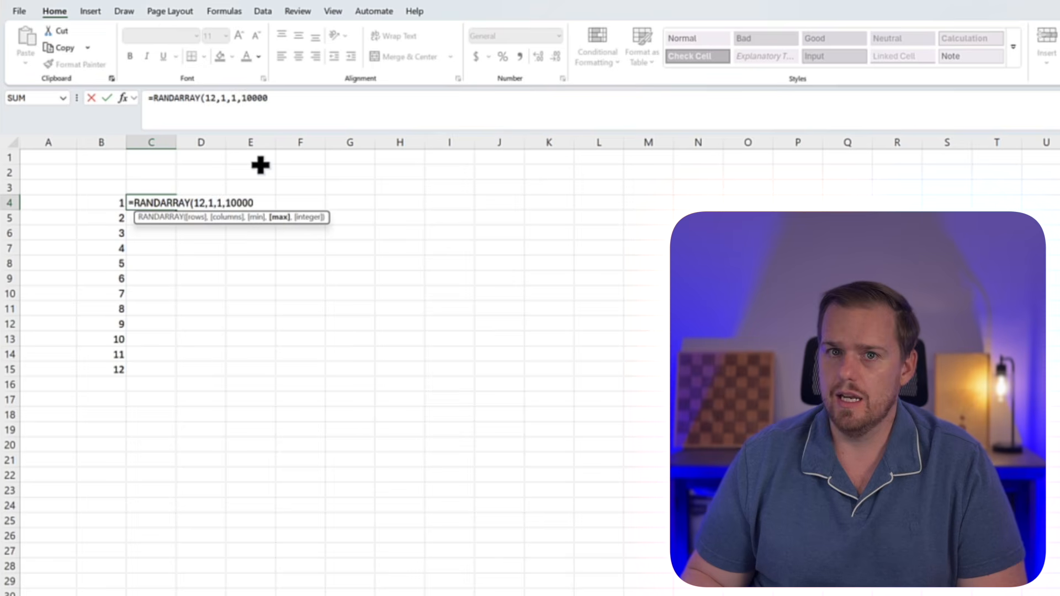
type(",")
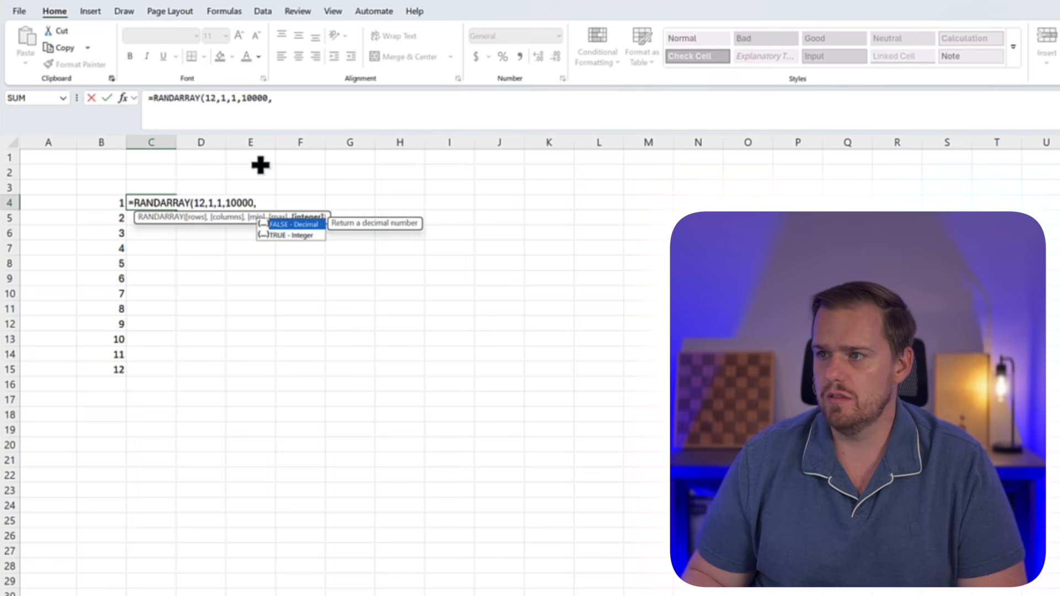
key("Down")
key("Tab")
type(")")
key("Return")
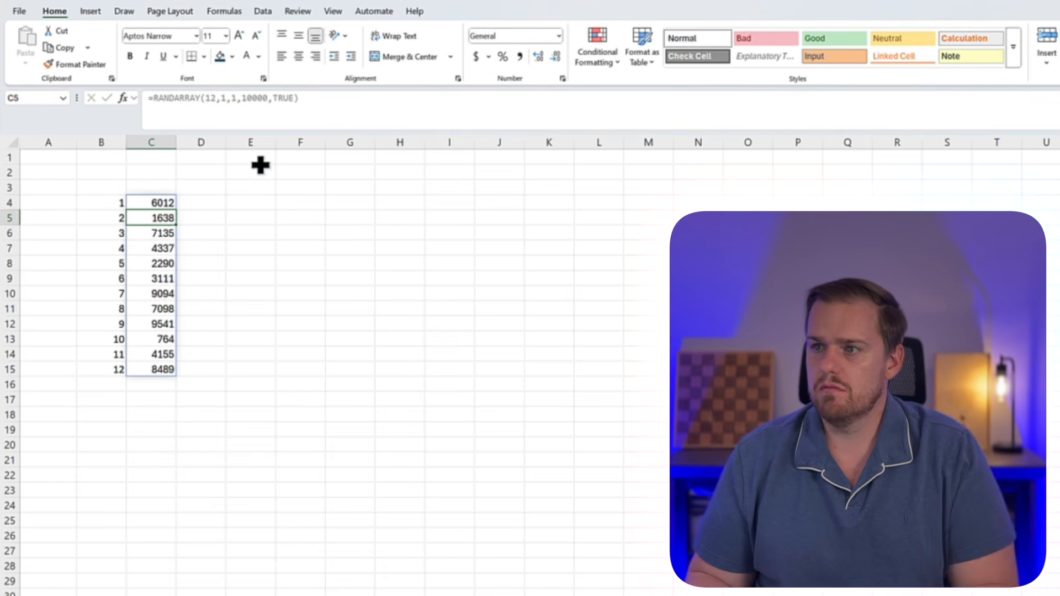
Apply the accounting number format to the random numbers in C4:C15
key("Up")
key("ctrl+shift+Down")
key("alt")
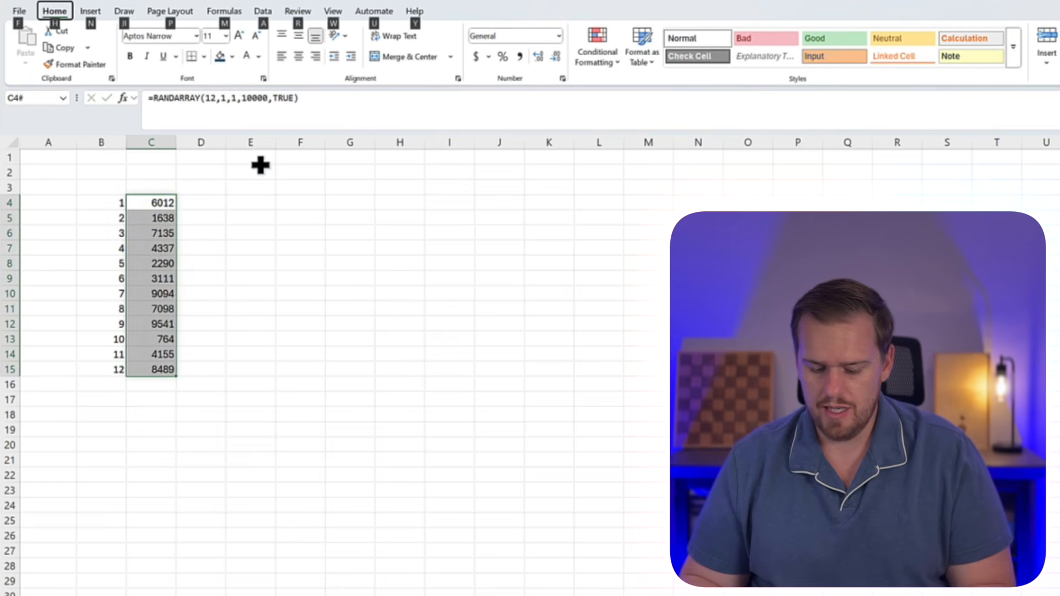
key("h")
key("a")
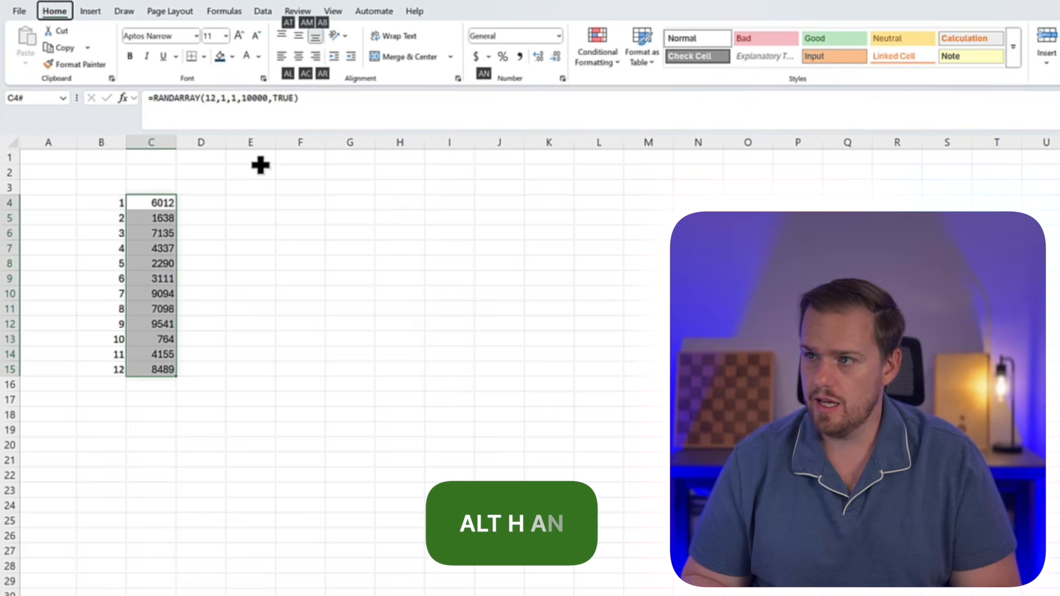
key("n")
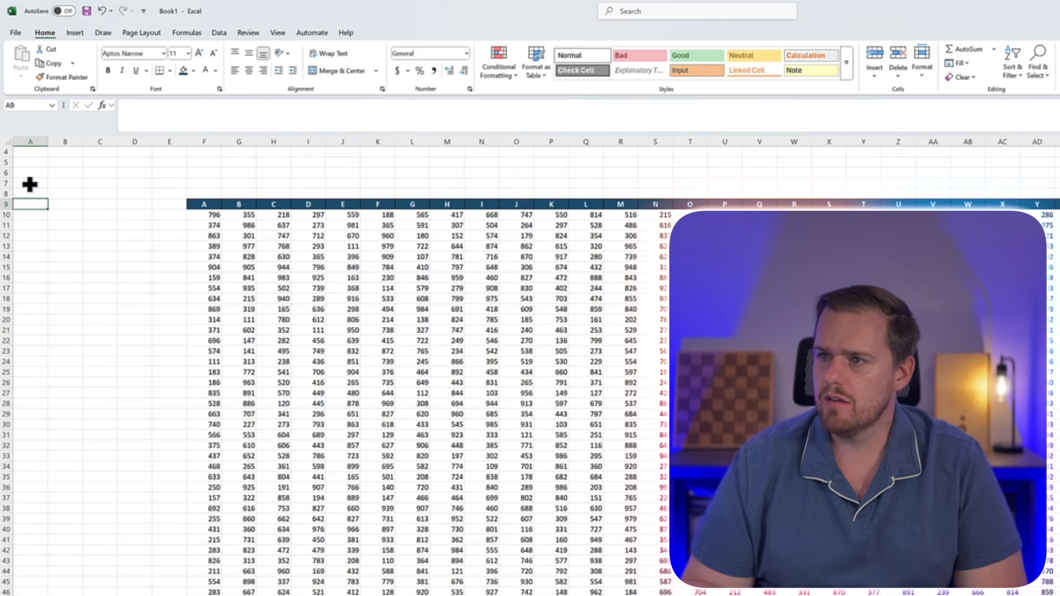
Start a CHOOSECOLS formula in A9 with the whole data table F9:AE110 as its array
type("=")
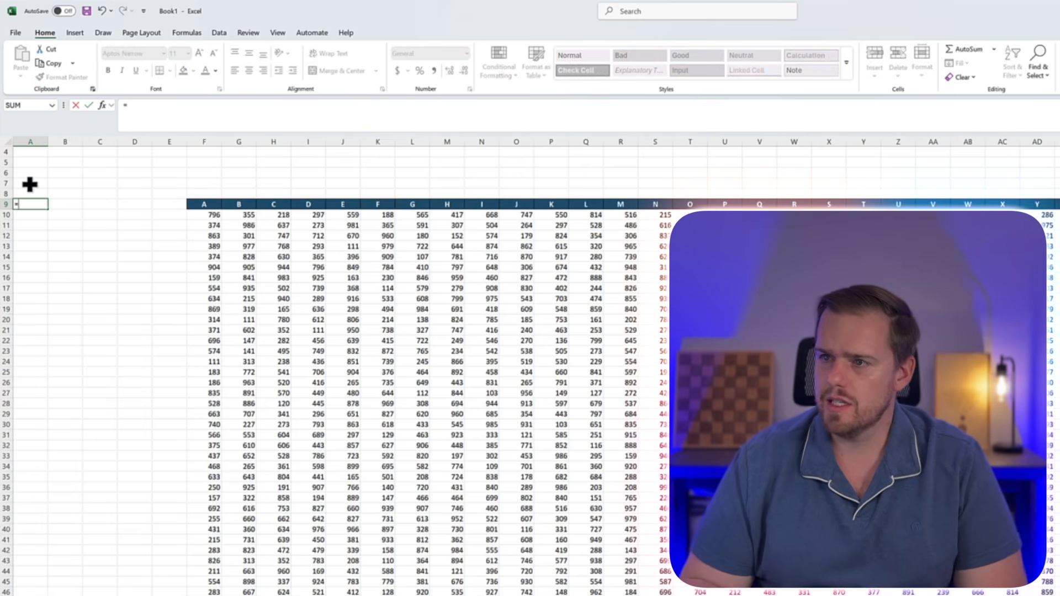
type("choose")
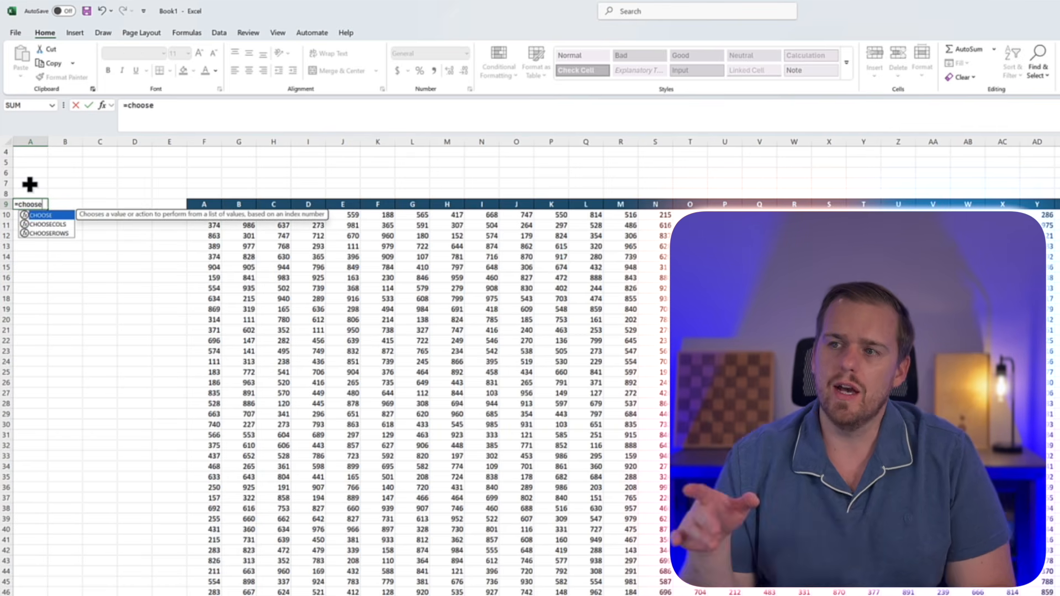
key("Down")
key("Down")
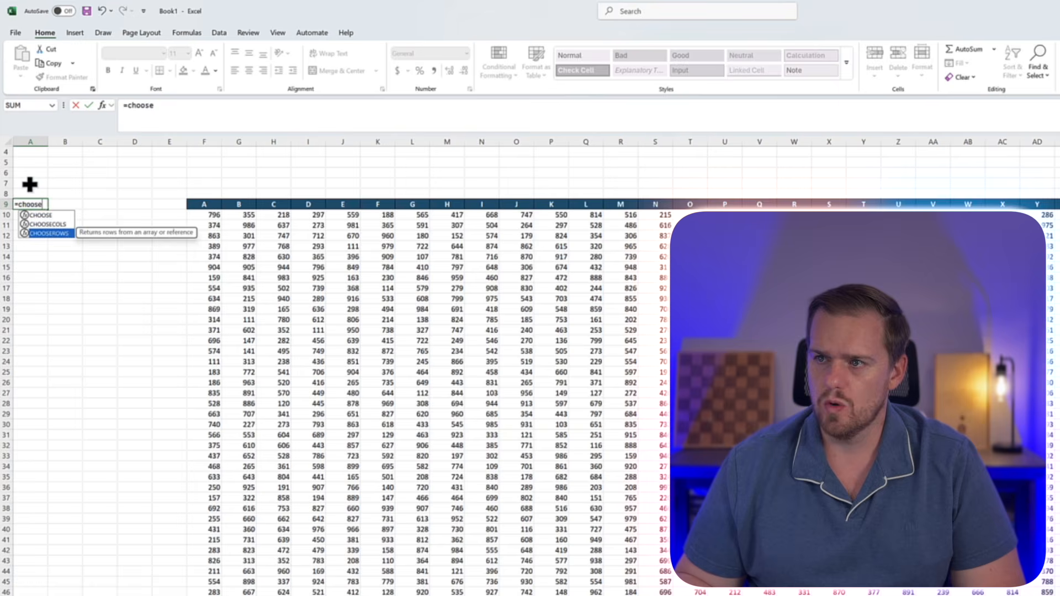
key("Up")
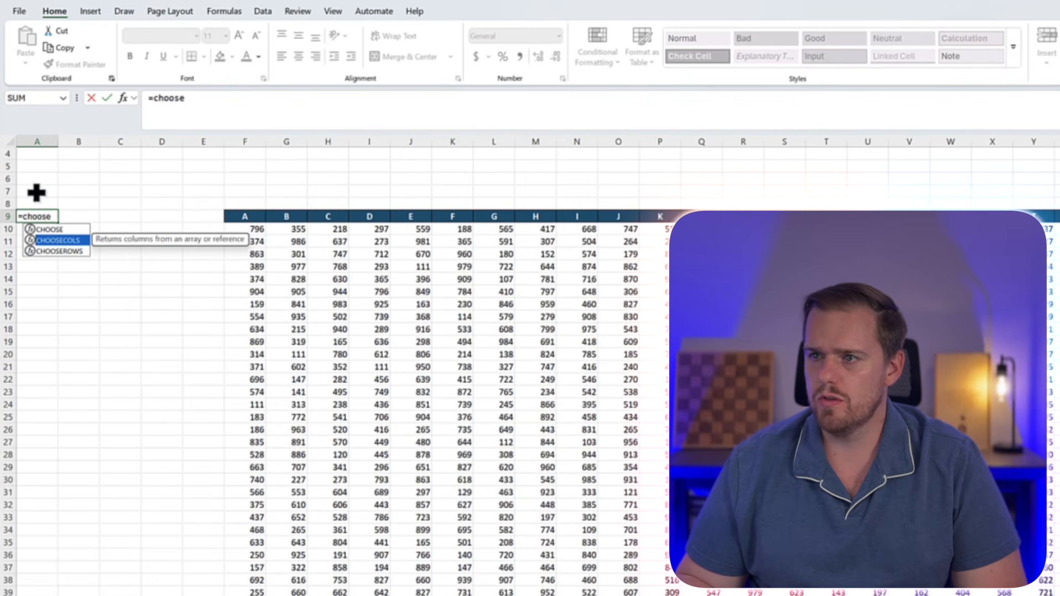
key("Tab")
type("F9")
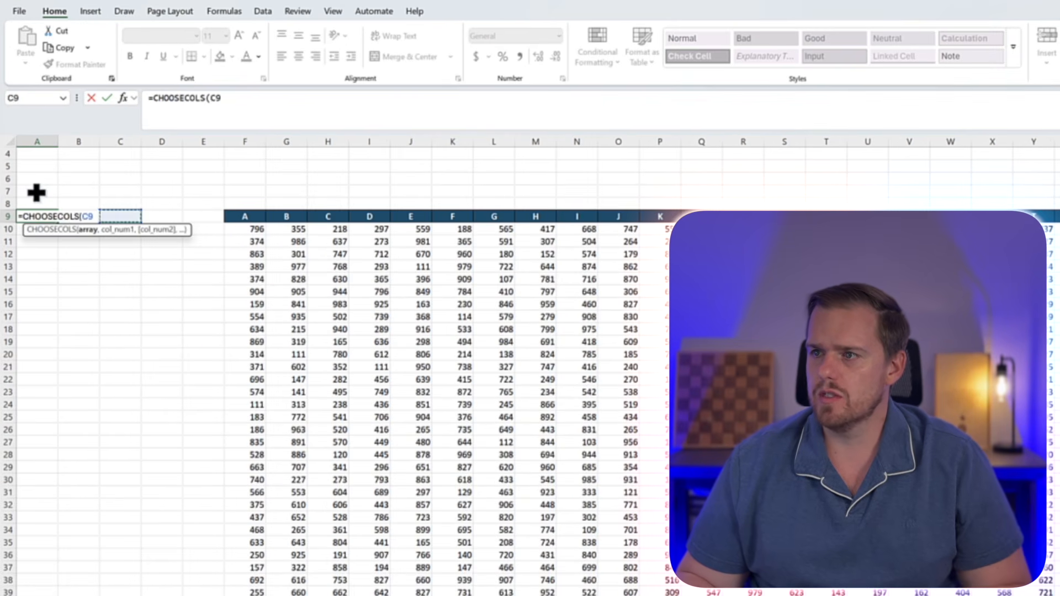
key("ctrl+shift+Down")
key("ctrl+shift+Right")
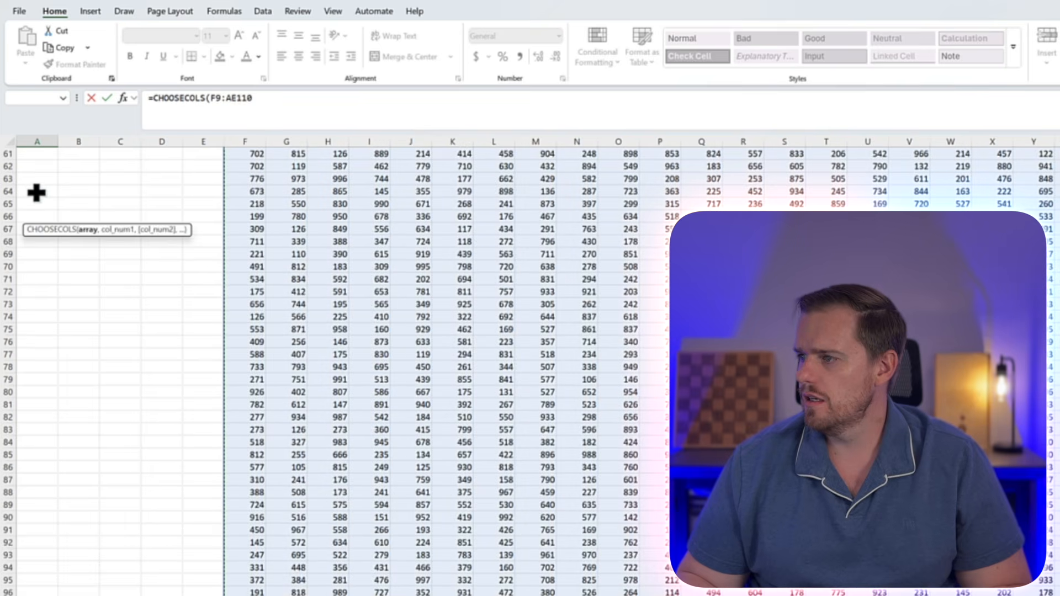
Complete the CHOOSECOLS formula with column numbers 1, 3, 5 and 7, then select its header cells A9:D9
type(",")
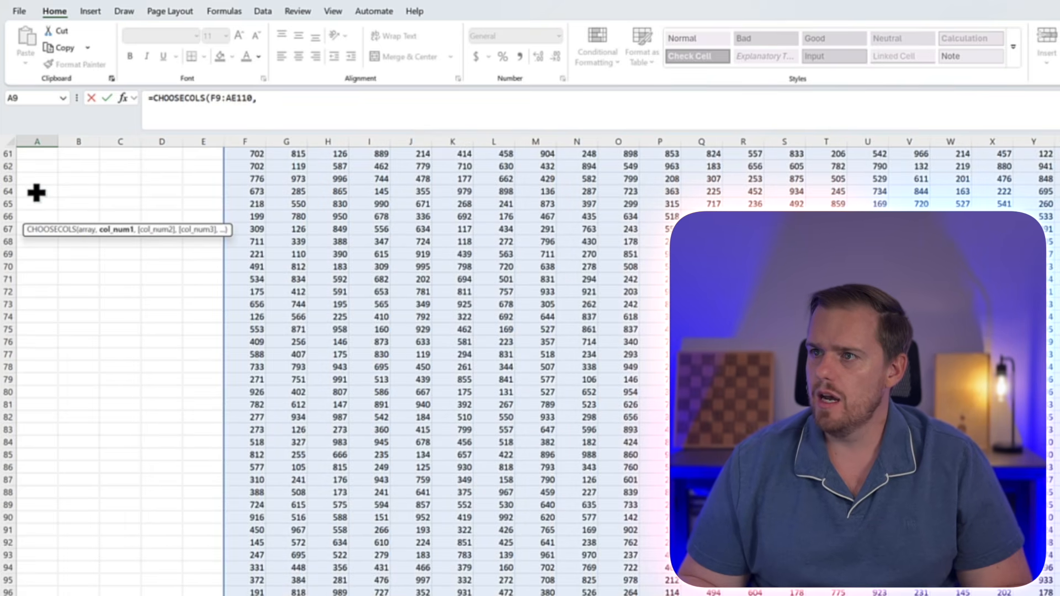
type("1,3,5,7")
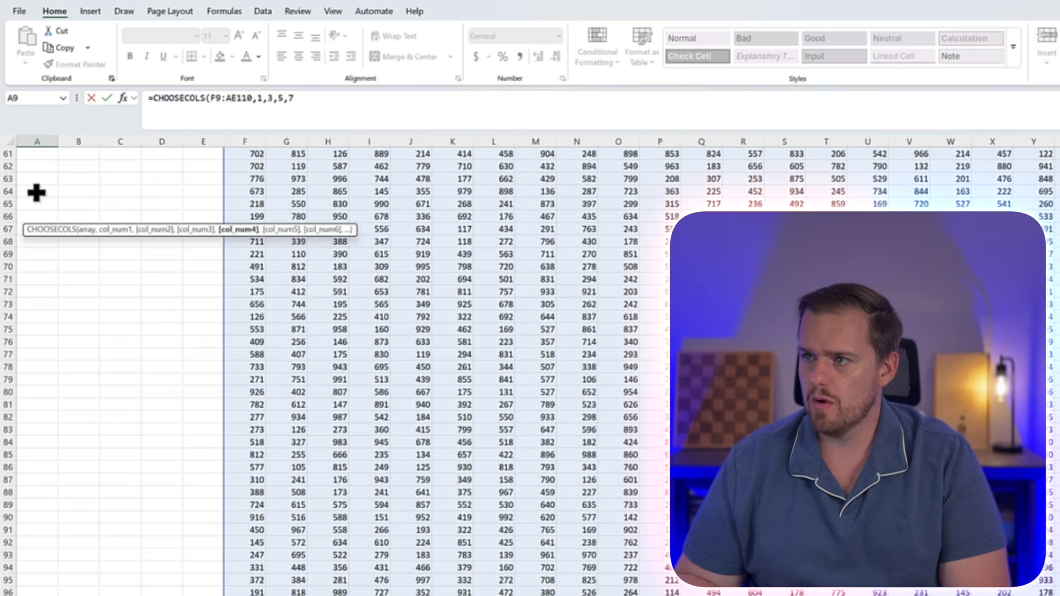
type(")")
key("Return")
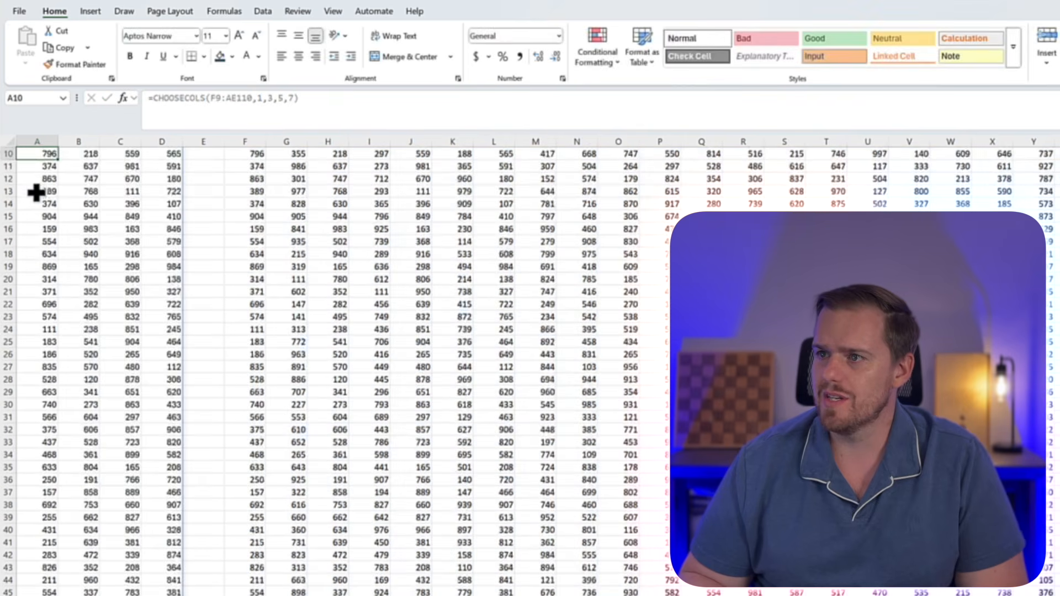
key("Up")
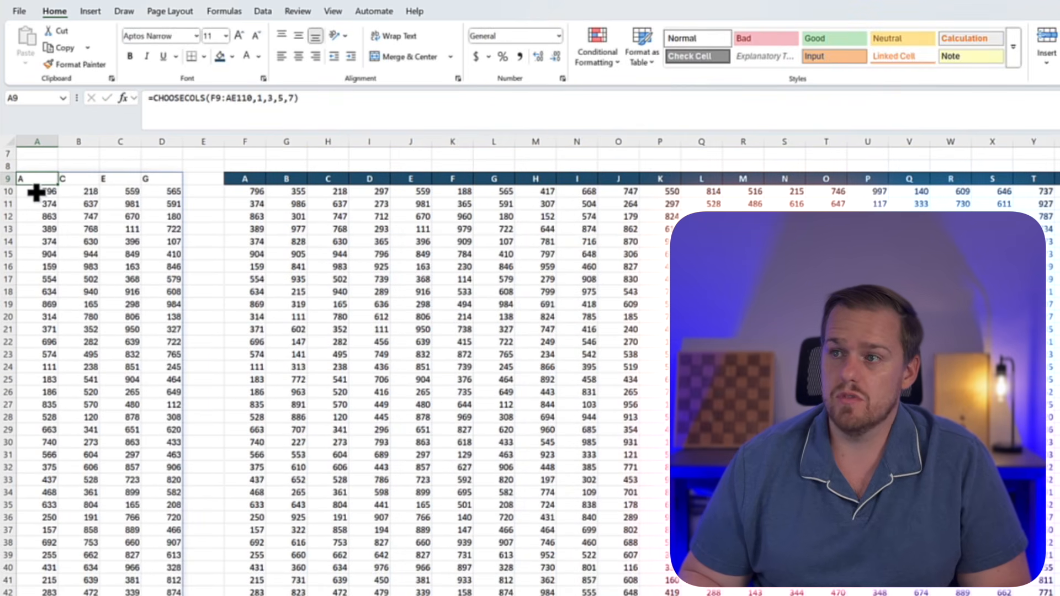
key("shift+Right")
key("shift+Right")
key("shift+Right")
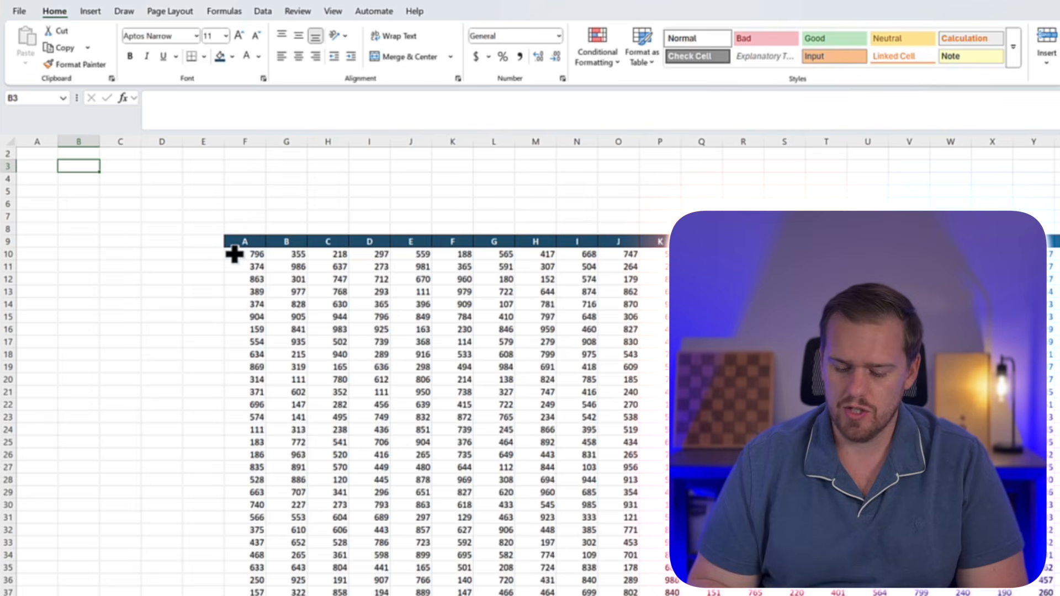
Enter a TAKE formula in B3 that returns the first 5 rows of the data table F9:AE110
type("=")
type("TAKE(")
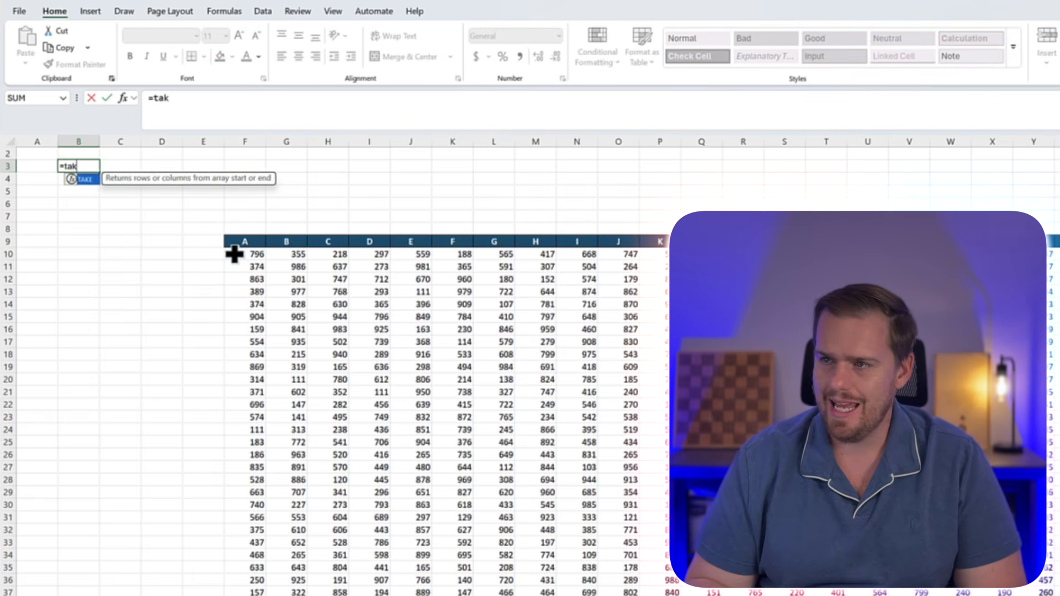
key("Right")
key("Right")
key("Right")
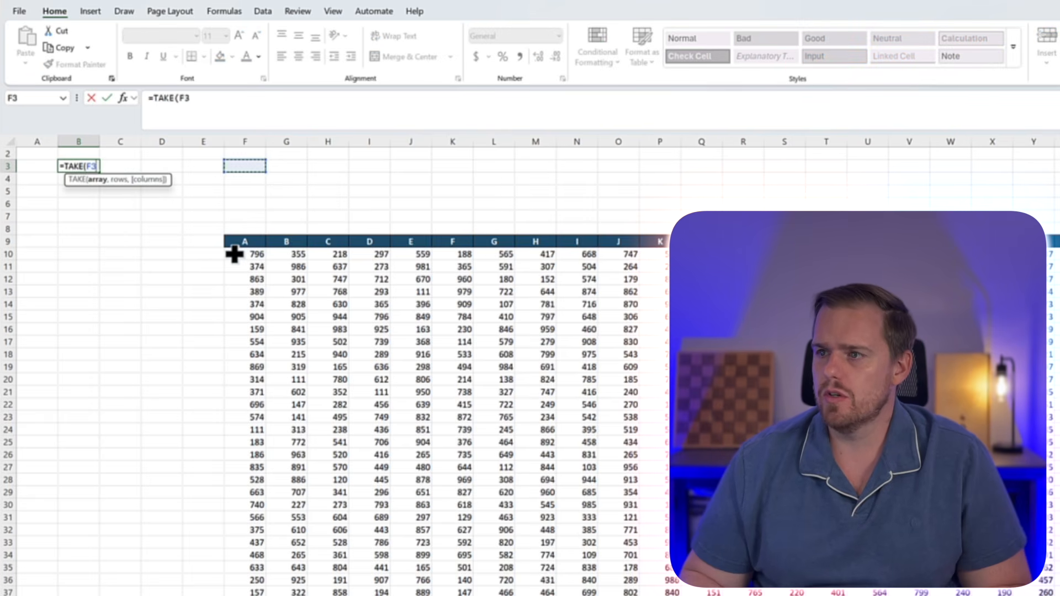
key("ctrl+shift+Right")
key("ctrl+shift+Down")
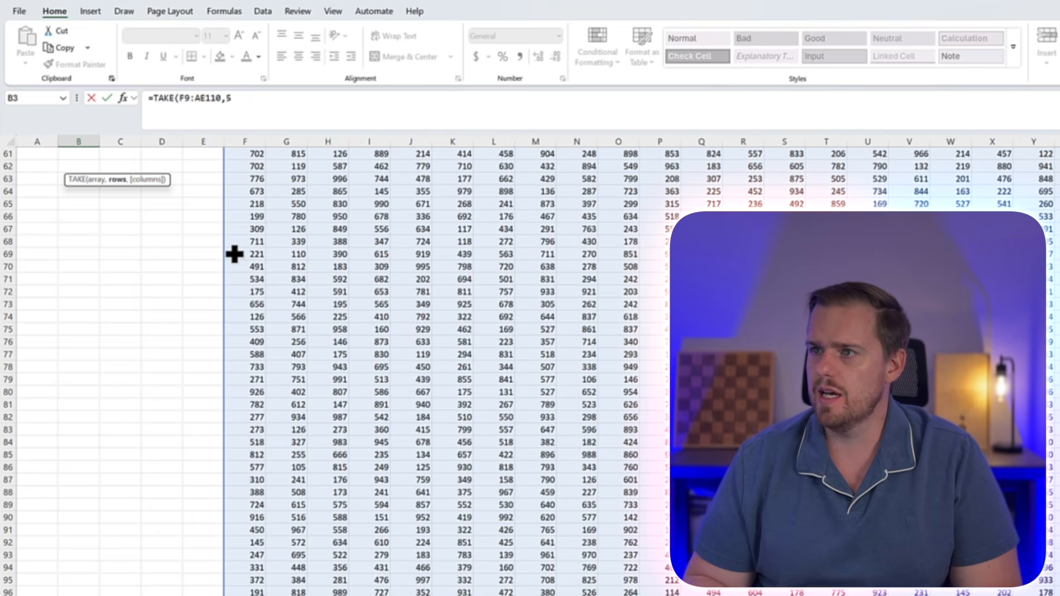
type(")")
key("Return")
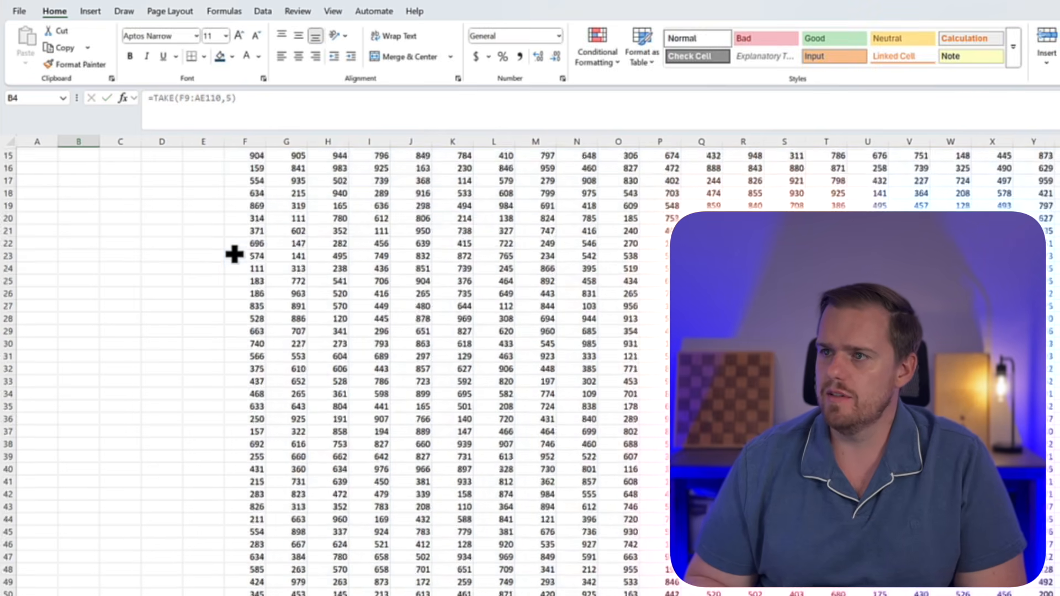
key("Up")
key("Up")
key("Up")
key("Down")
key("Down")
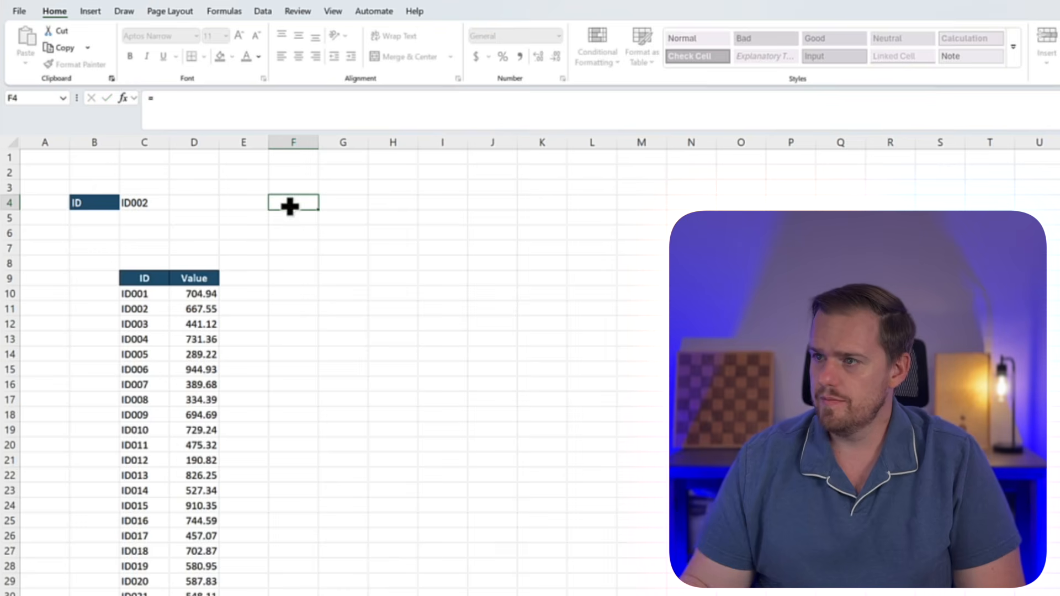
key("Escape")
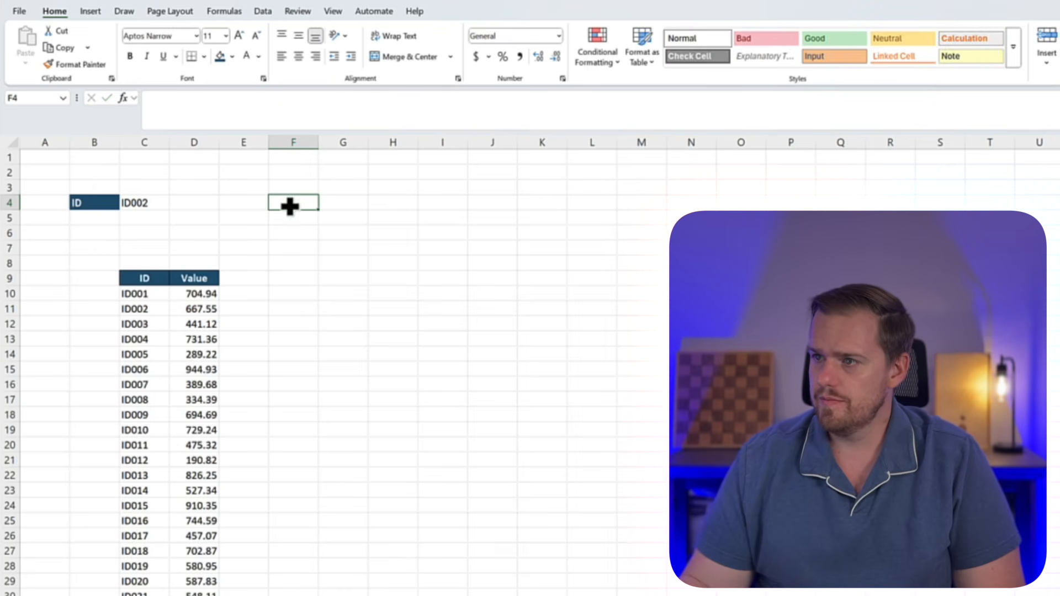
Start an IFERROR formula in F5 wrapping an XLOOKUP with the ID in C4 as its lookup value
left_click(277, 294)
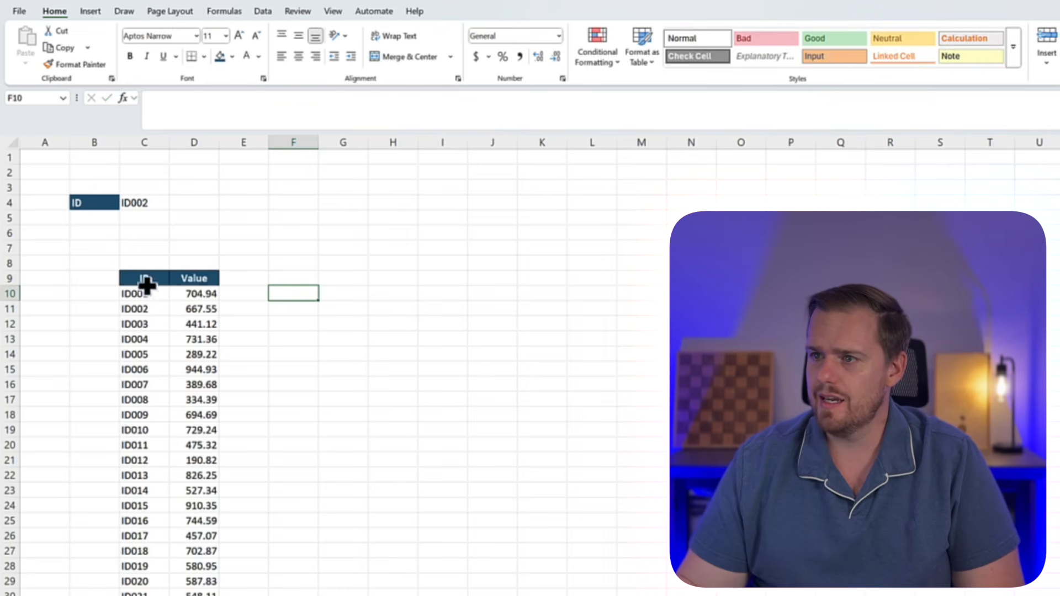
left_click(296, 214)
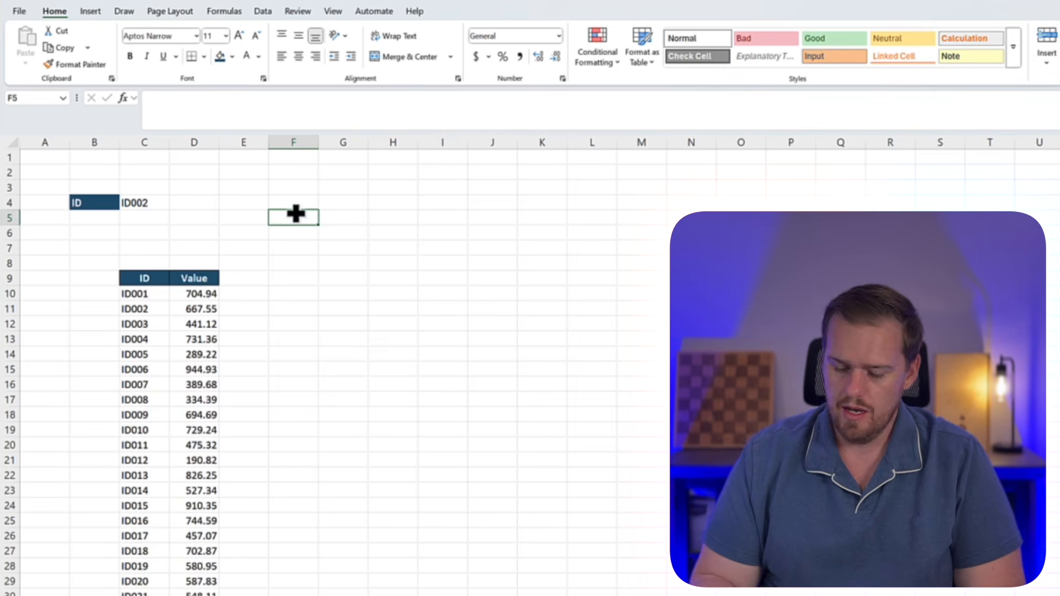
type("=IFERROR(")
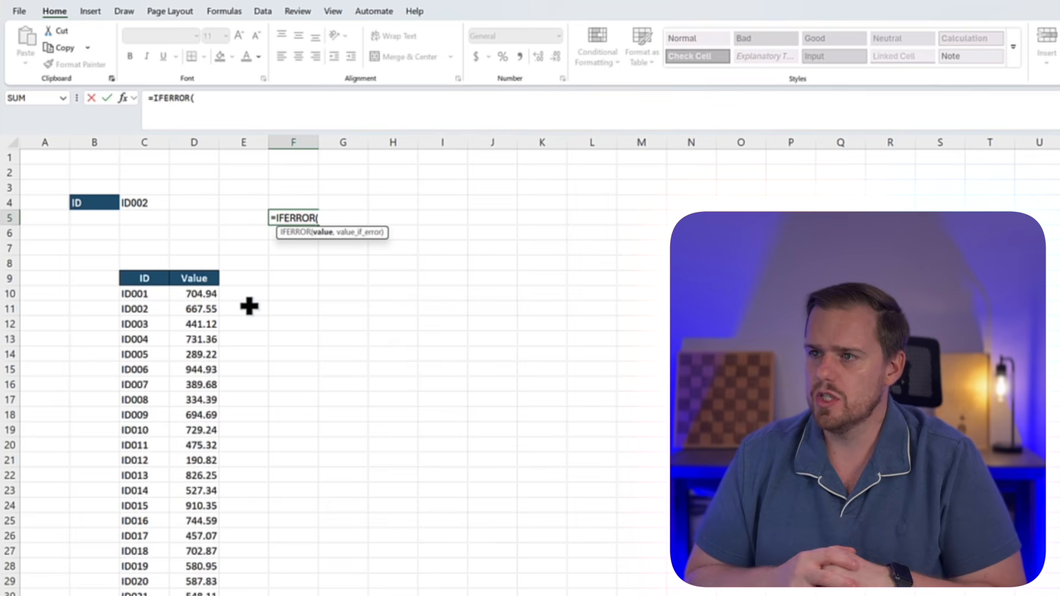
type("xloo")
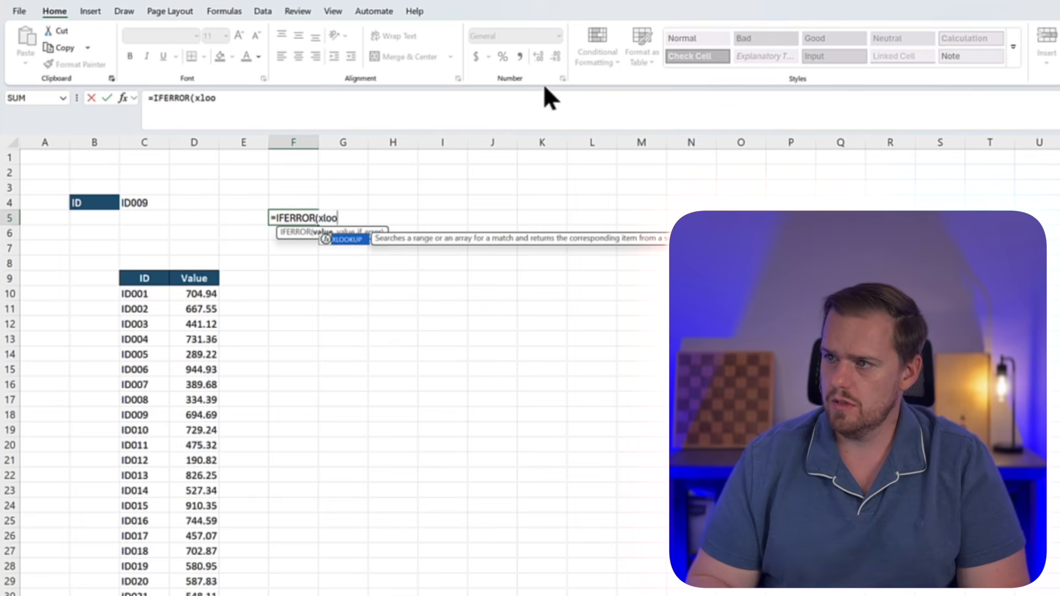
key("Tab")
left_click(132, 204)
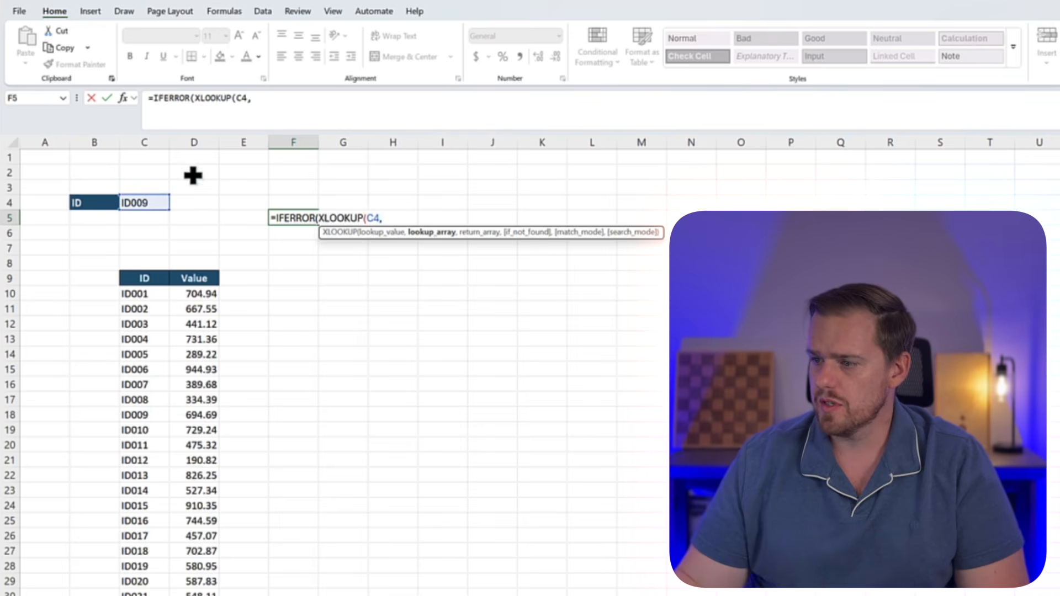
Complete the formula with lookup array C9:C127 and return array D9:D127 from the Iferror Lookup sheet, and "Not Found" as the error value
key("ctrl+Page_Down")
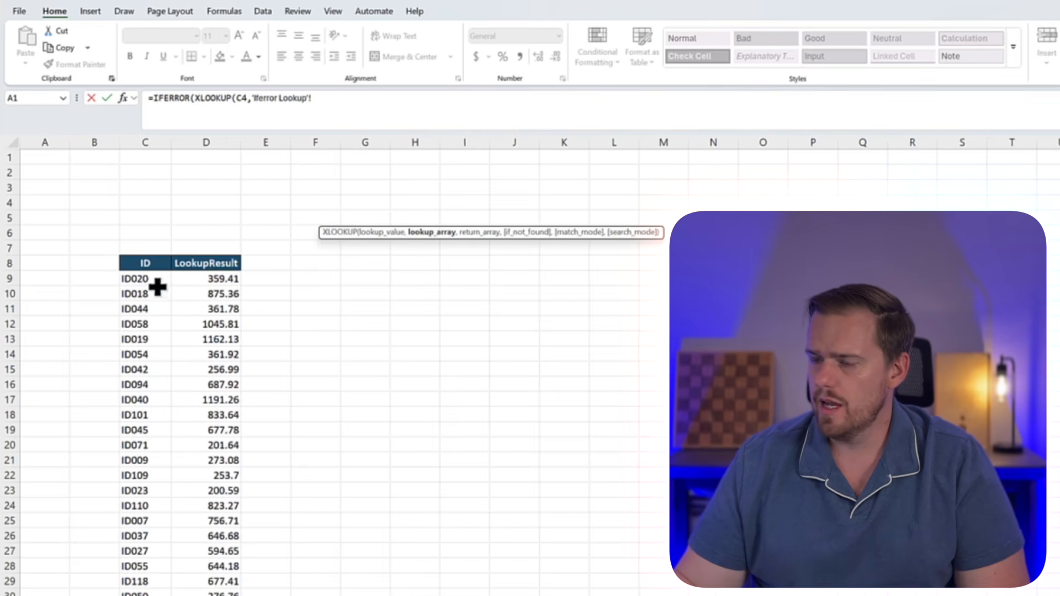
key("ctrl+shift+Down")
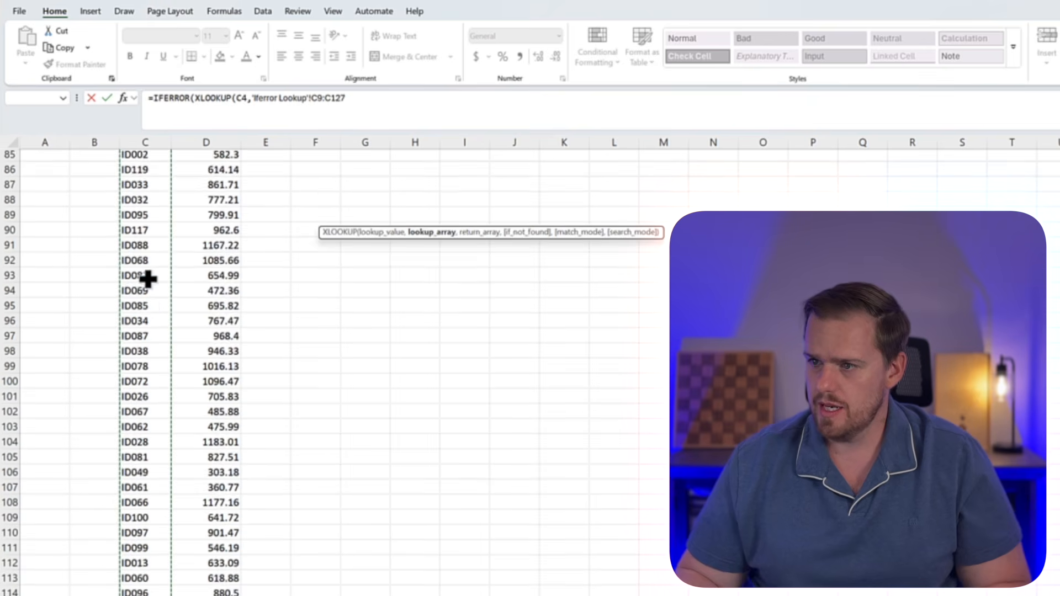
type(",'Iferror Lookup'!C87")
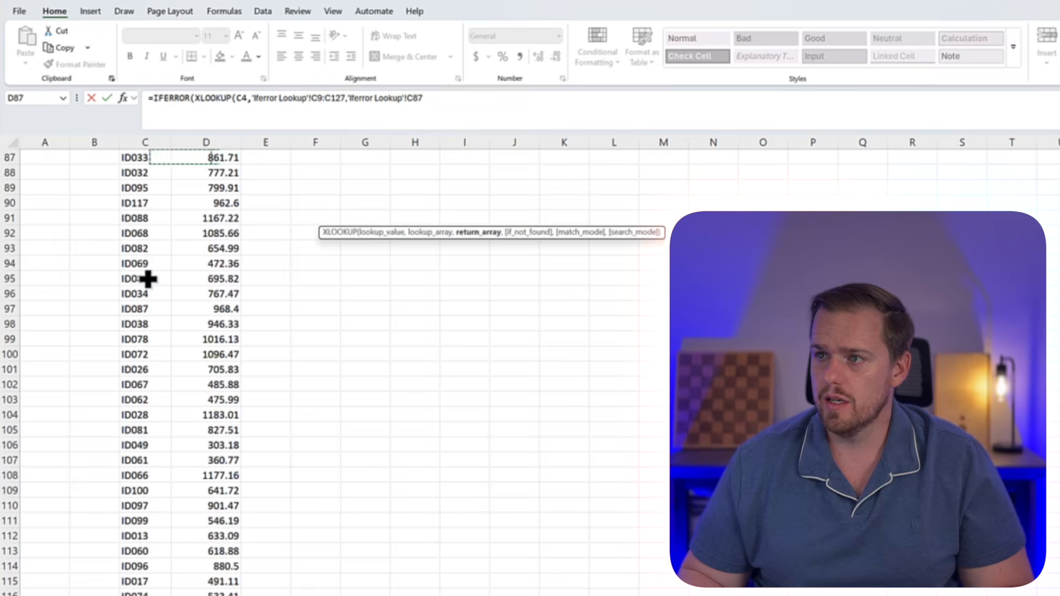
key("Up")
key("ctrl+Up")
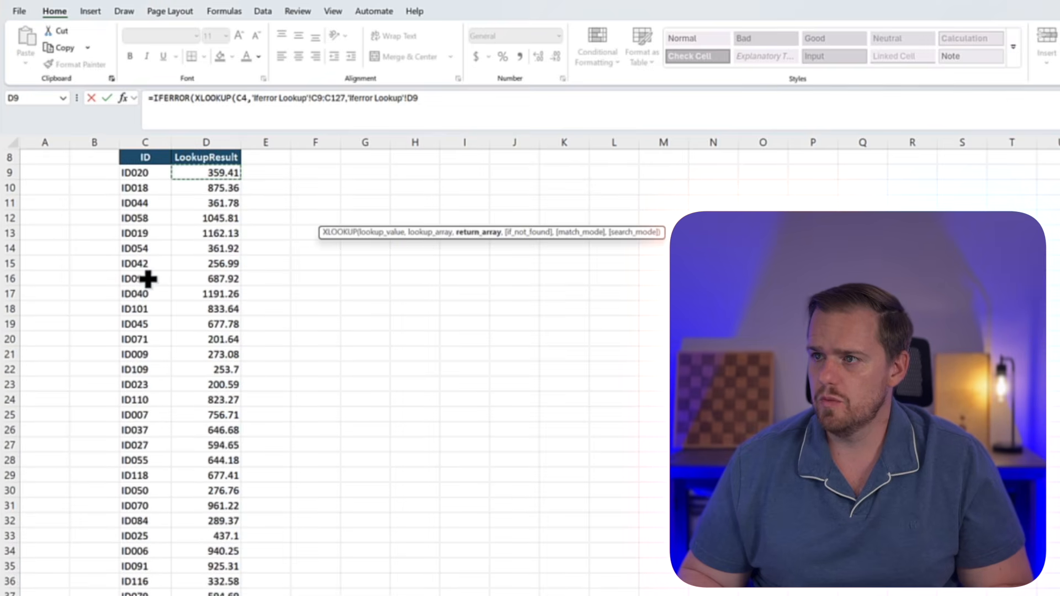
key("ctrl+shift+Down")
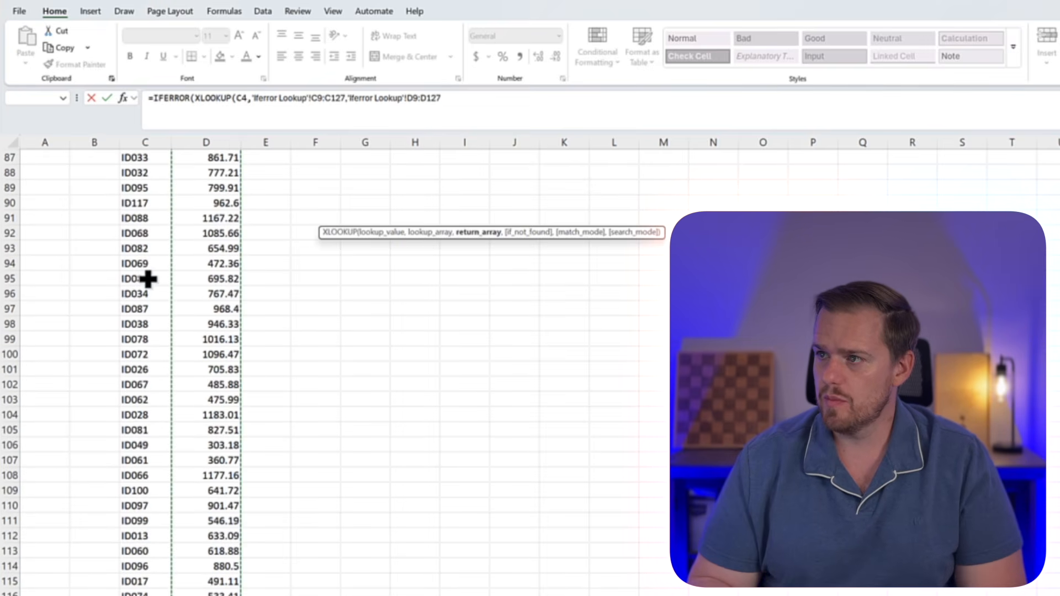
type("),\"Not Found")
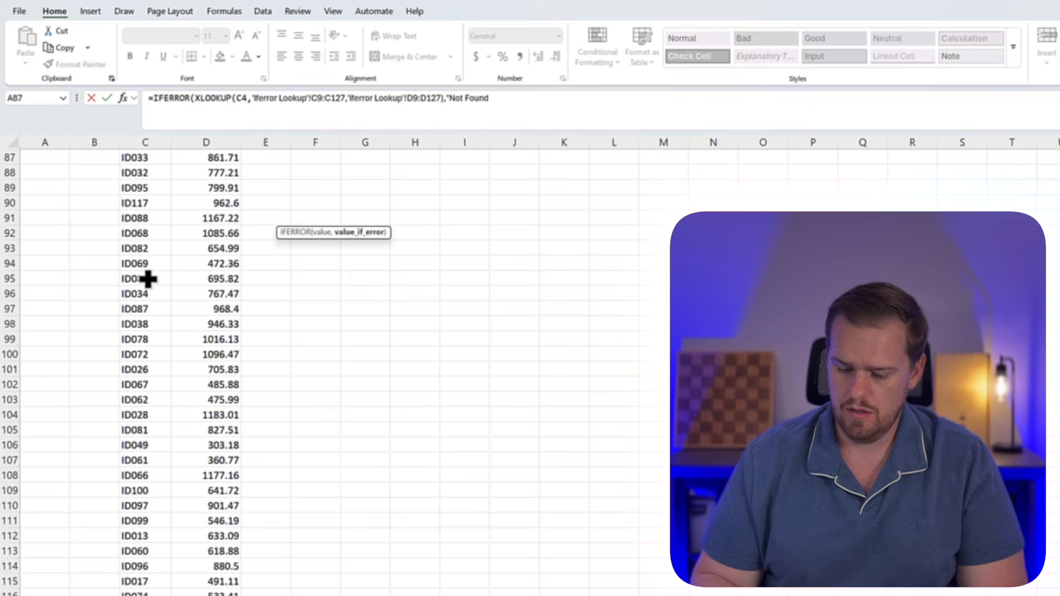
key("Return")
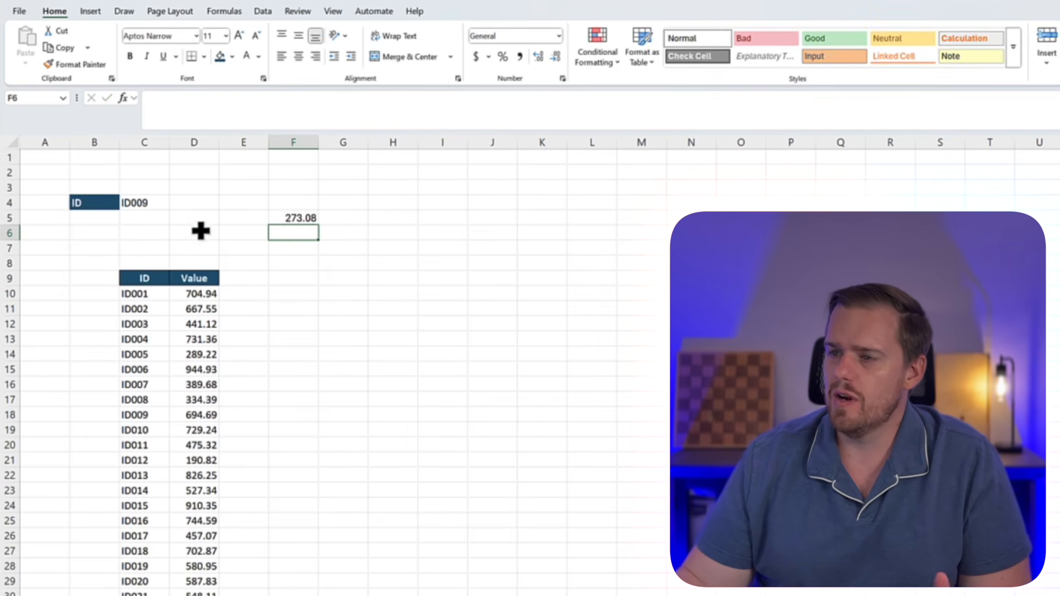
Test the lookup formula by choosing different IDs in C4, including ID094 and ID011
left_click(166, 203)
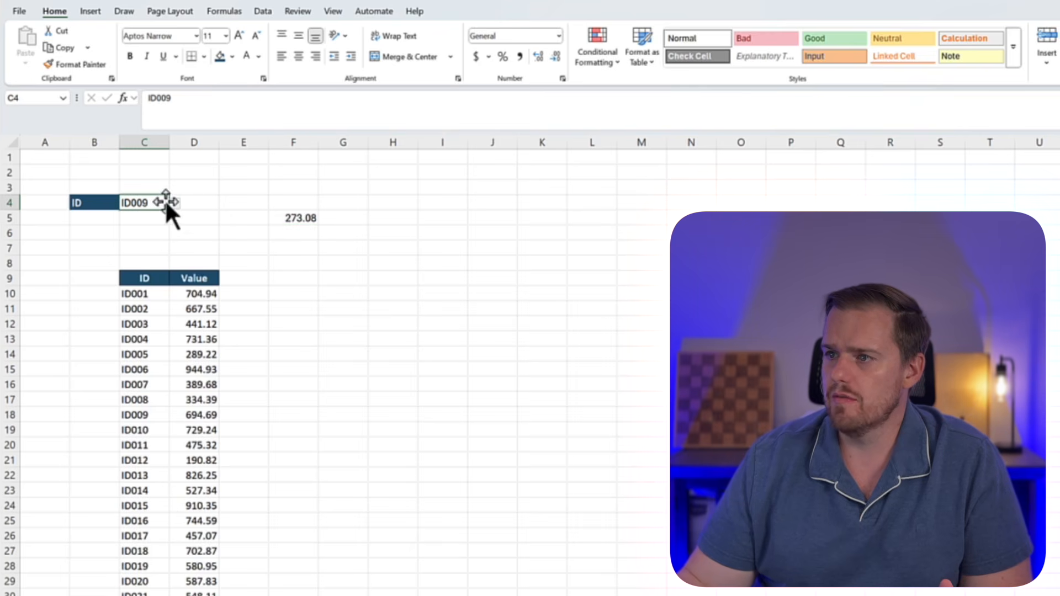
left_click(176, 202)
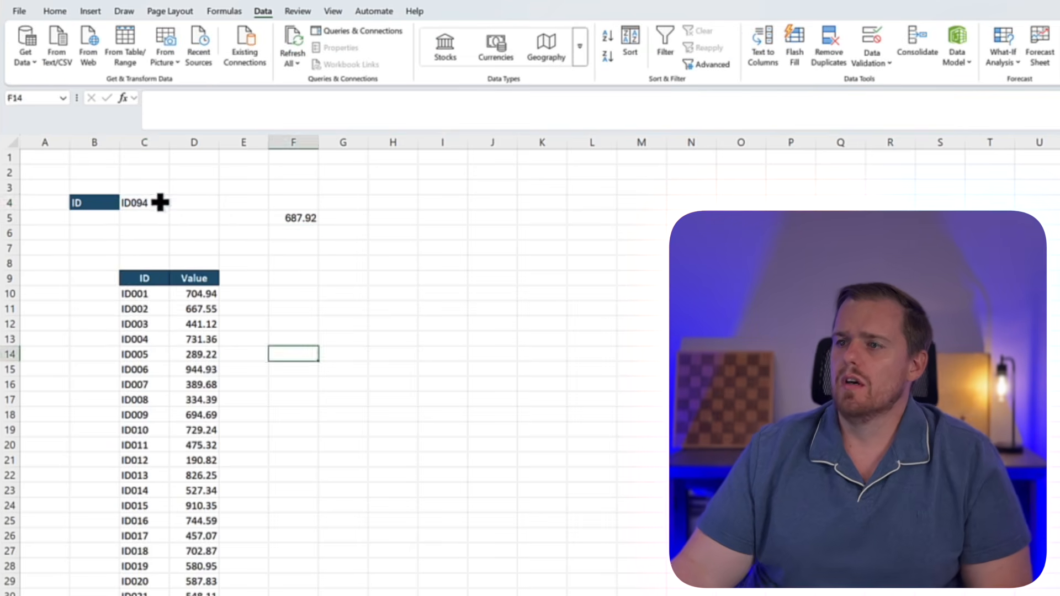
left_click(166, 202)
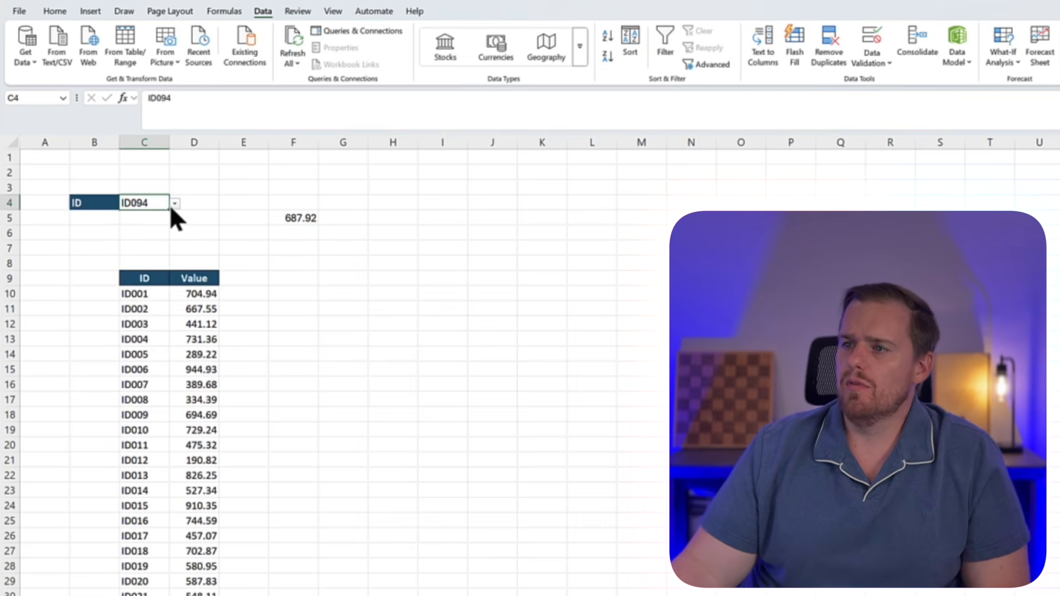
left_click(172, 204)
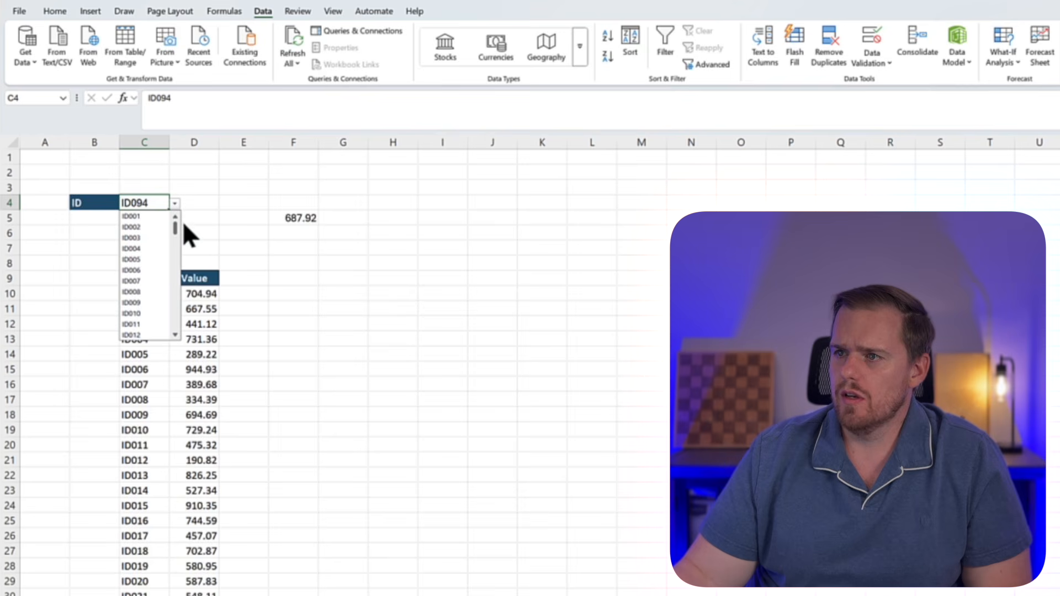
left_click(133, 324)
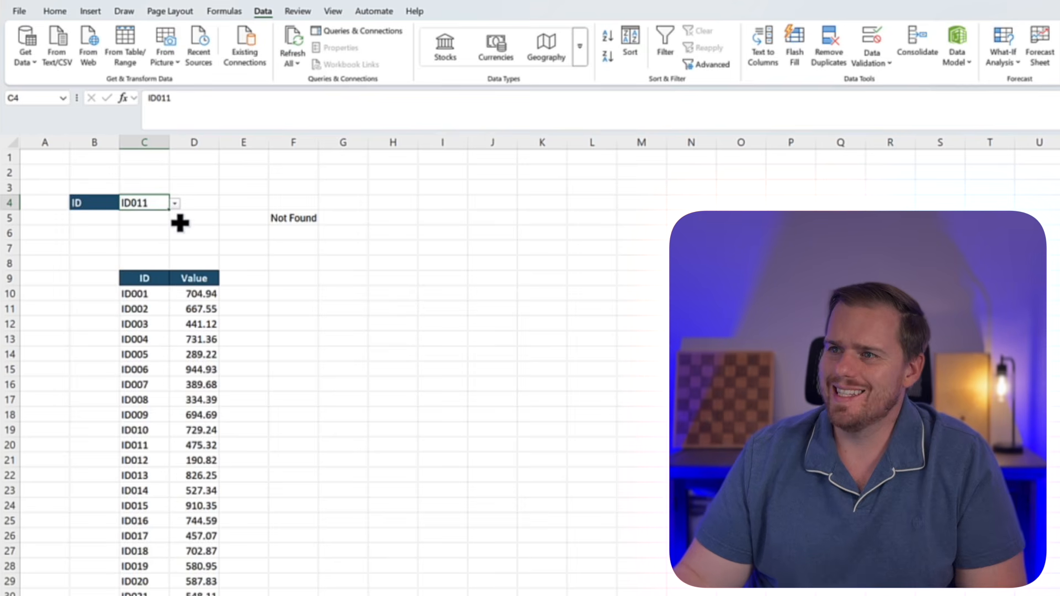
left_click(229, 237)
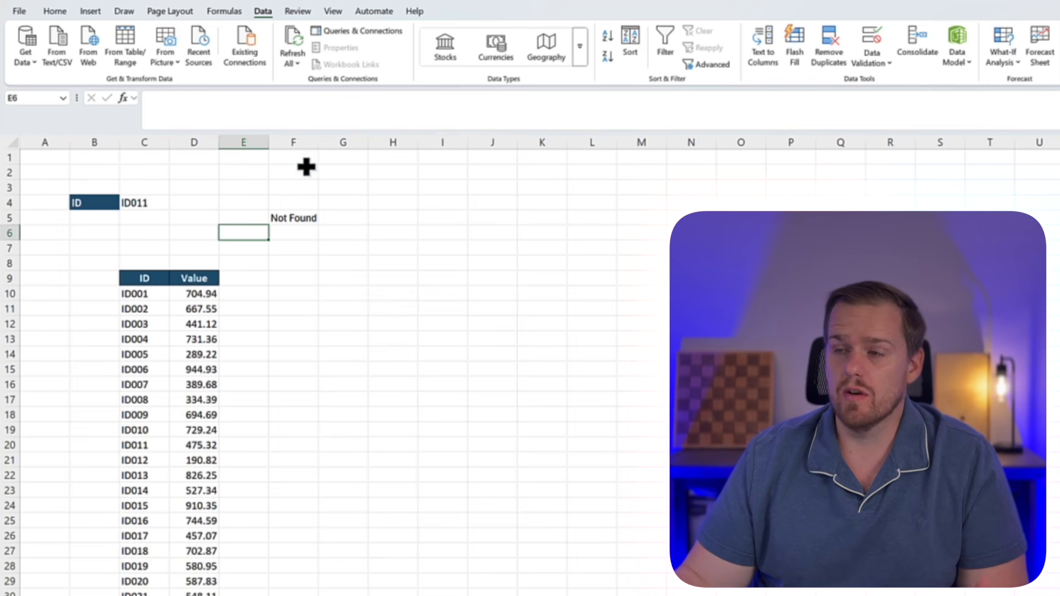
left_click(156, 208)
left_click(175, 203)
left_click(157, 217)
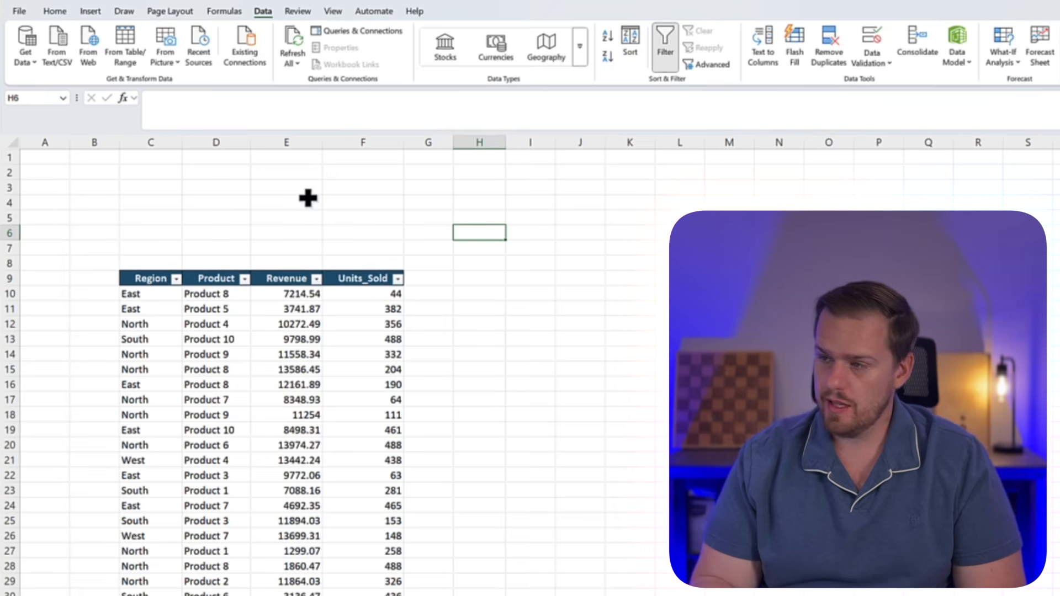
Start an AGGREGATE formula in H6 with function number 1 for AVERAGE
type("=aggr")
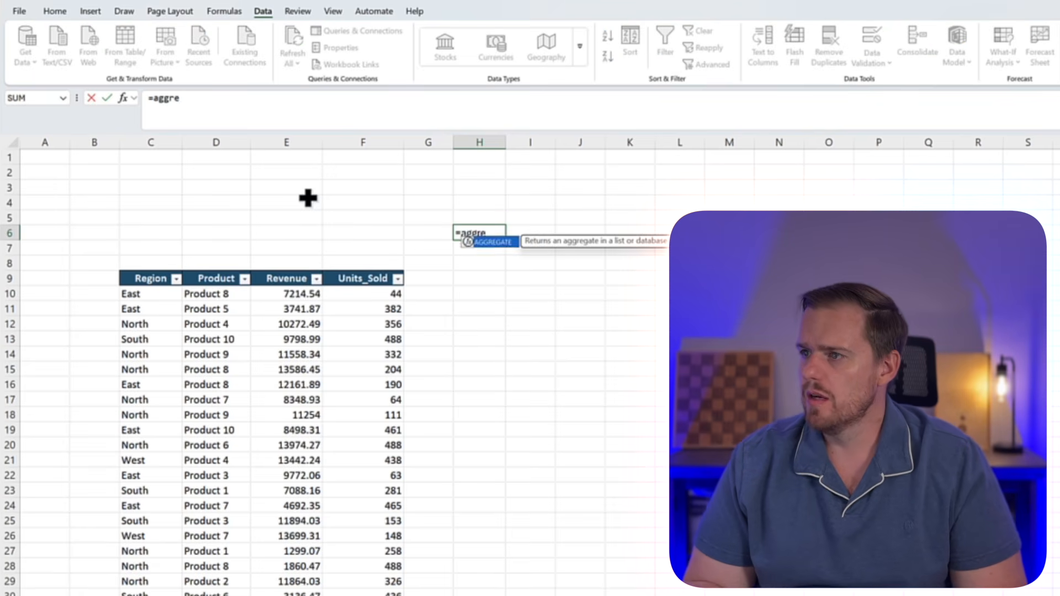
type("e")
key("Tab")
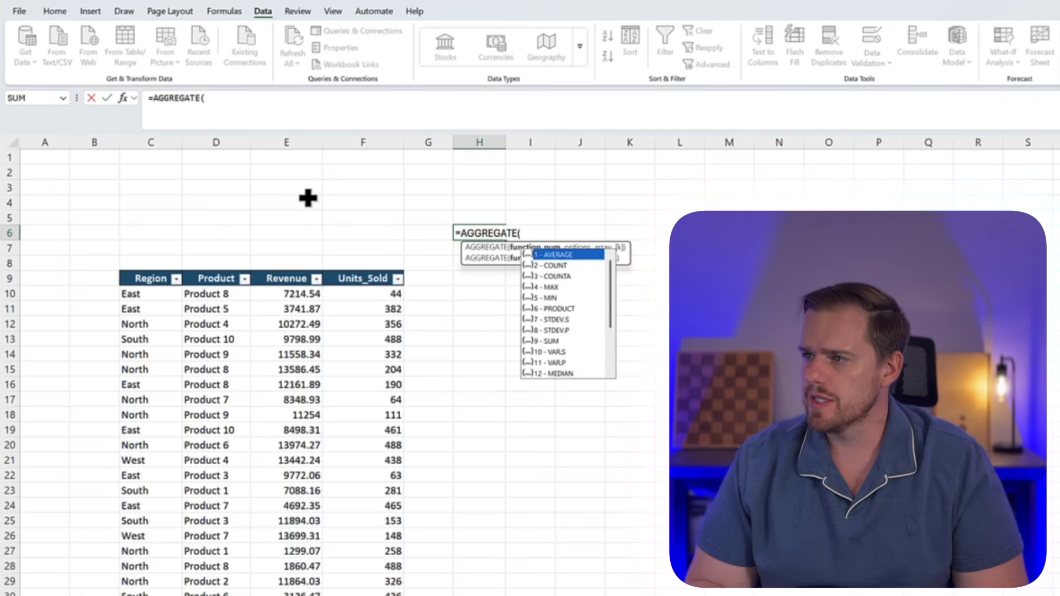
key("Down")
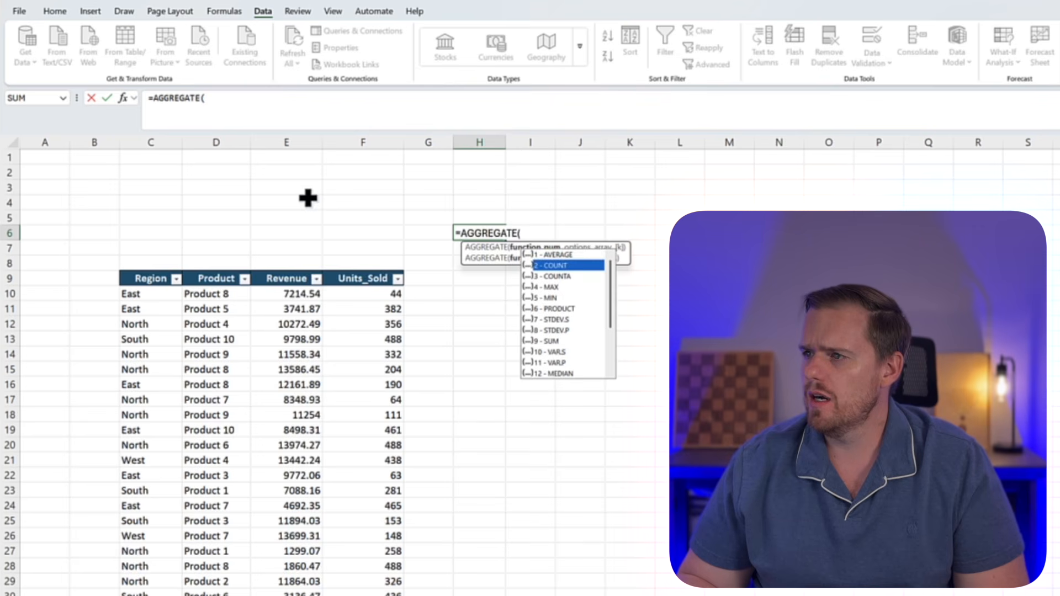
type("1")
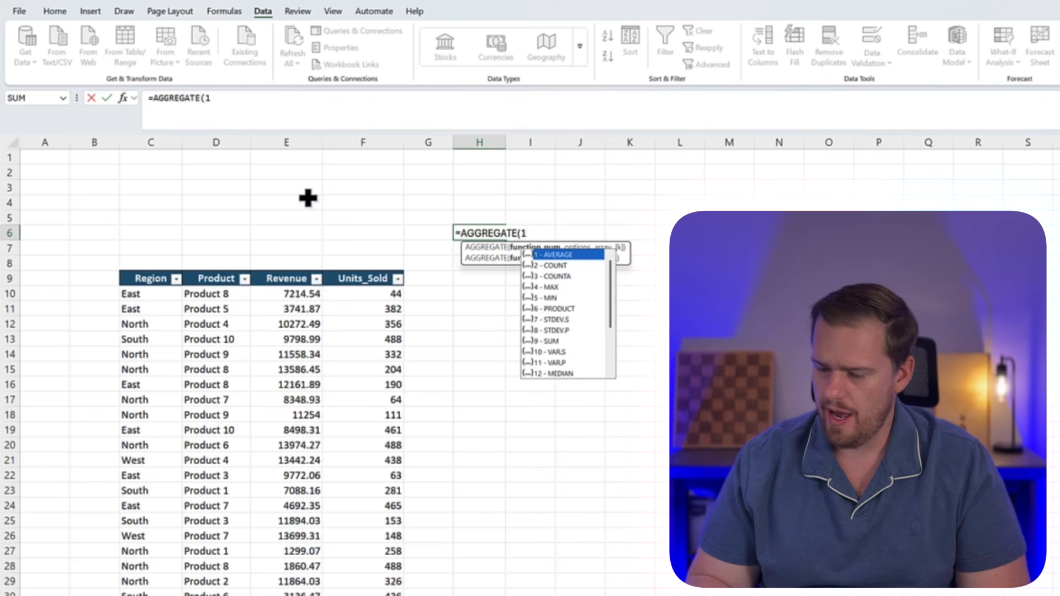
type(",")
key("BackSpace")
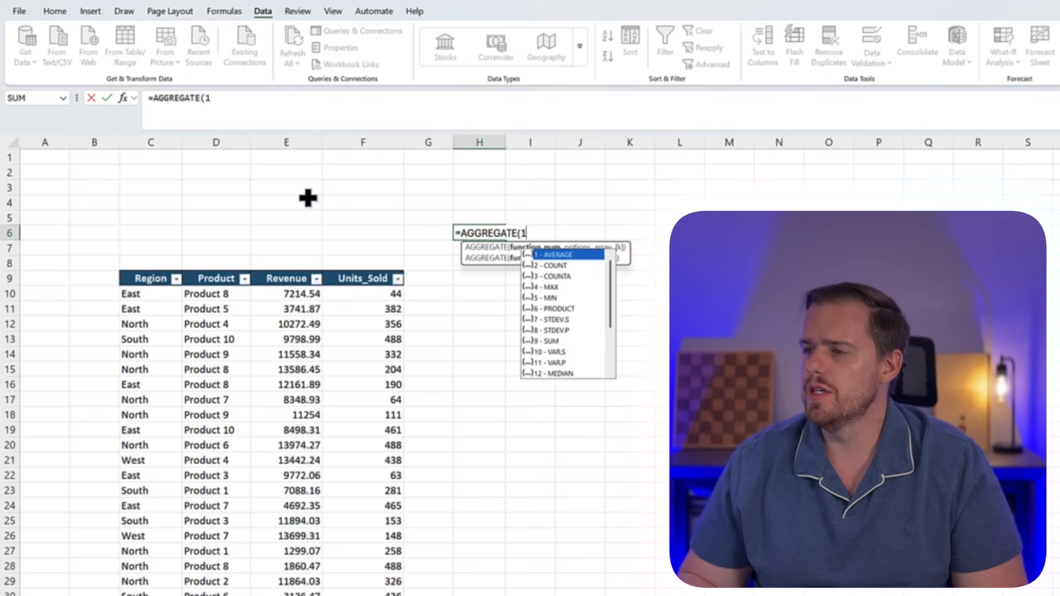
Browse the available AGGREGATE function numbers, from AVERAGE through SUM and MEDIAN to the percentile functions
key("Down")
key("Down")
key("Down")
key("Down")
key("Down")
key("Down")
key("Down")
key("Down")
key("Down")
key("Down")
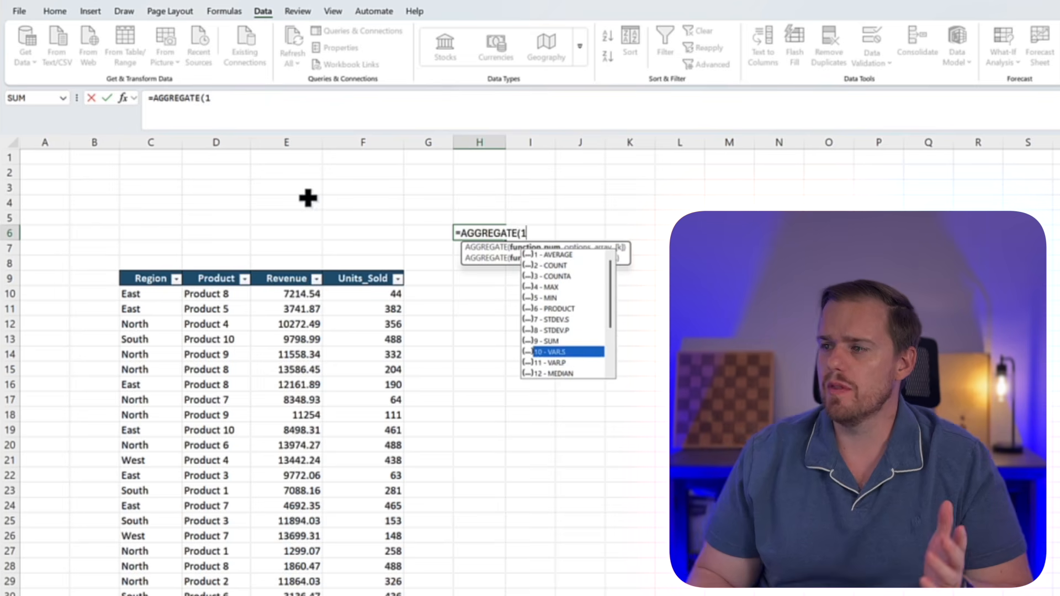
key("Up")
key("Up")
key("Up")
key("Up")
key("Up")
key("Up")
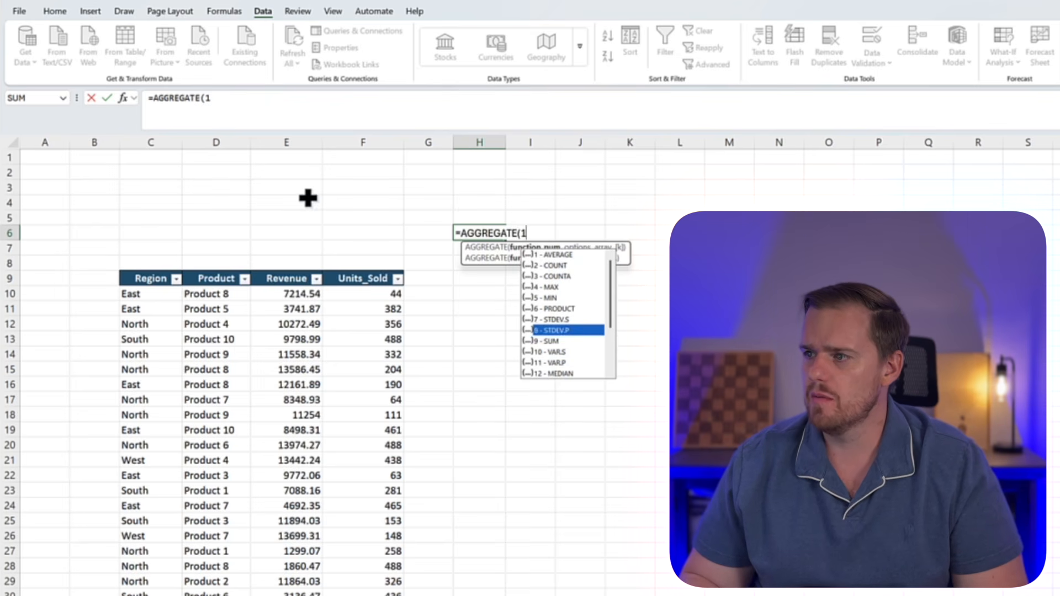
key("Up")
key("Up")
key("Up")
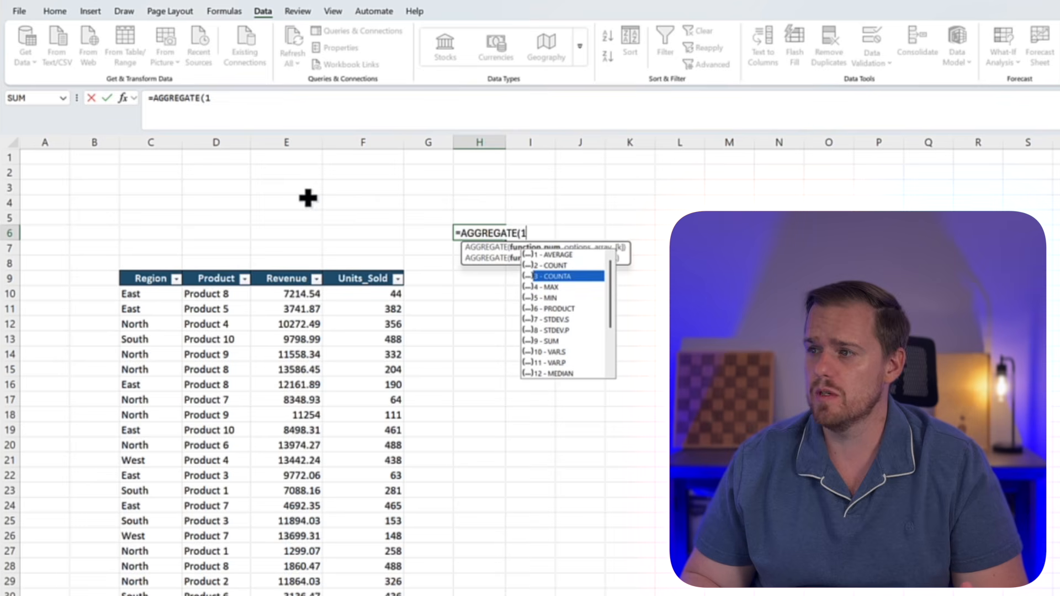
key("Up")
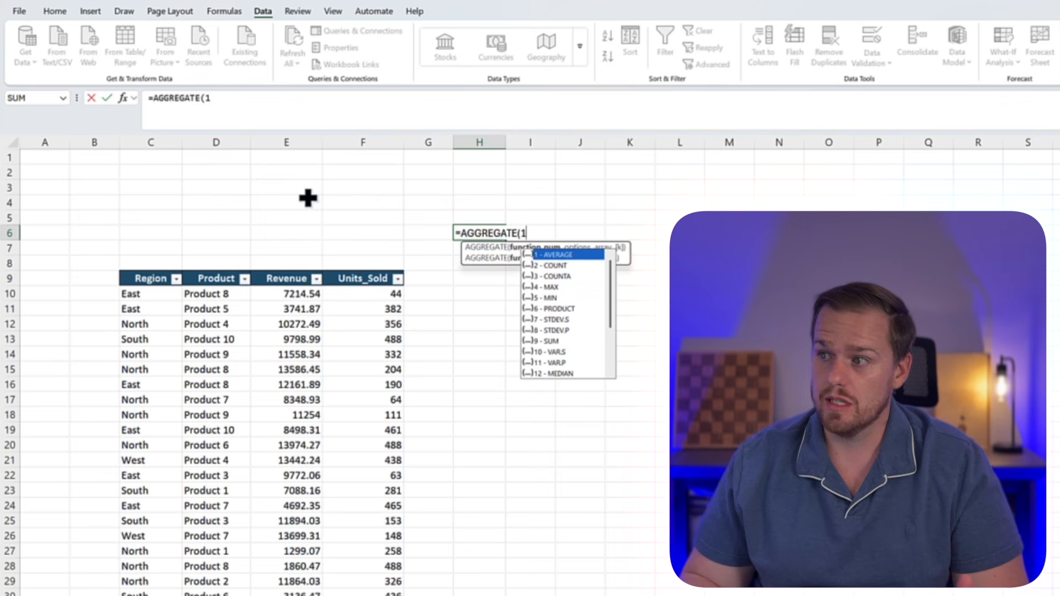
key("Down")
key("Down")
key("Down")
key("Down")
key("Down")
key("Down")
key("Down")
key("Down")
key("Down")
key("Down")
key("Down")
key("Down")
key("Down")
key("Down")
key("Down")
key("Down")
key("Down")
key("Down")
key("Up")
key("Down")
key("Up")
key("Up")
key("Up")
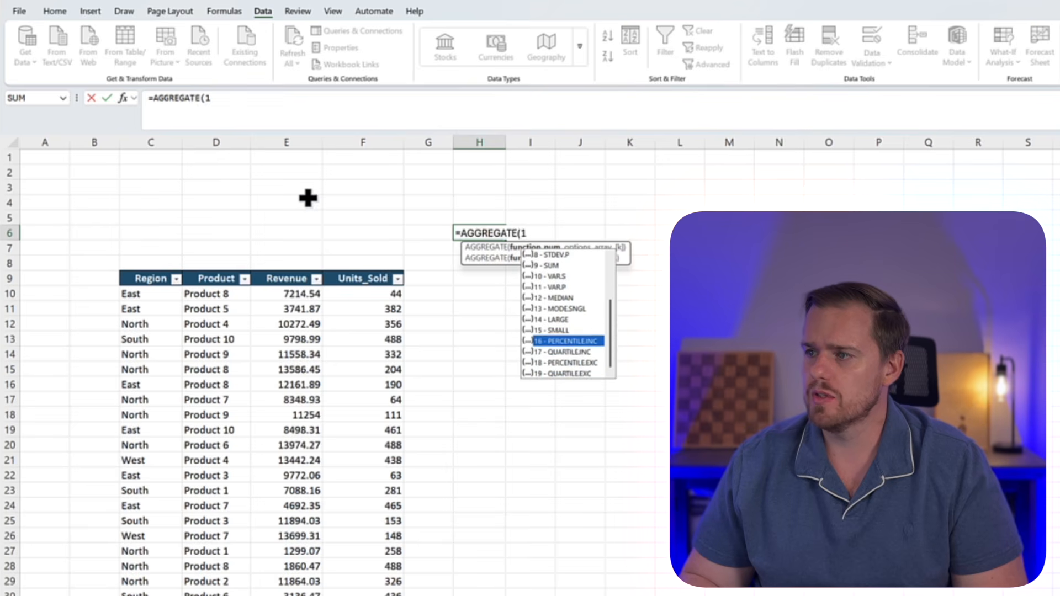
key("Up")
key("Up")
key("Up")
key("Up")
key("Up")
key("Up")
key("Up")
key("Up")
key("Up")
key("Up")
key("Up")
key("Up")
key("Up")
key("Up")
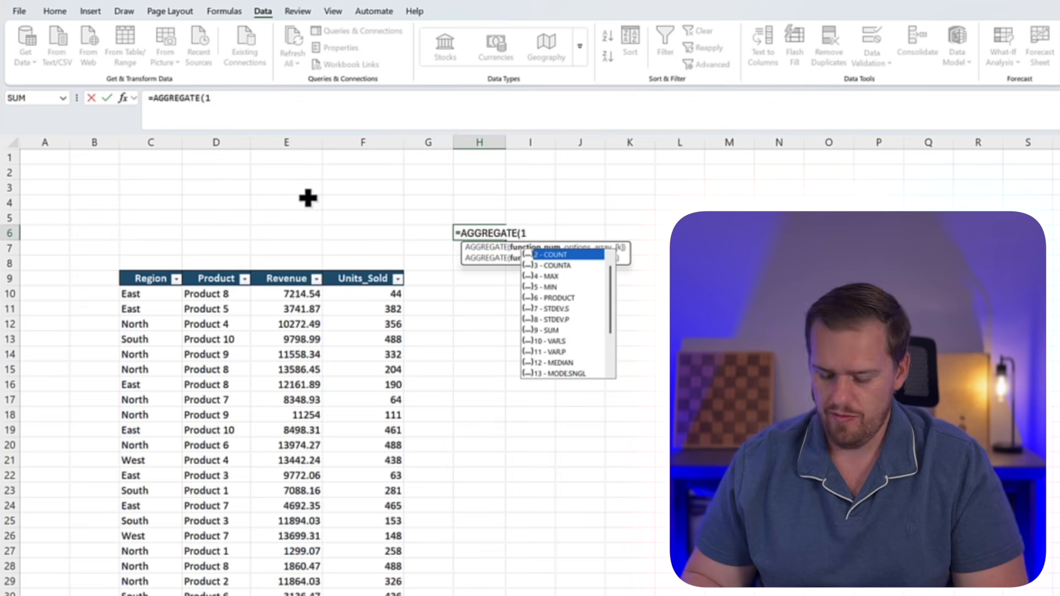
Move on to the options argument of AGGREGATE and review the choices for ignoring hidden rows, errors and nested subtotals
type(",")
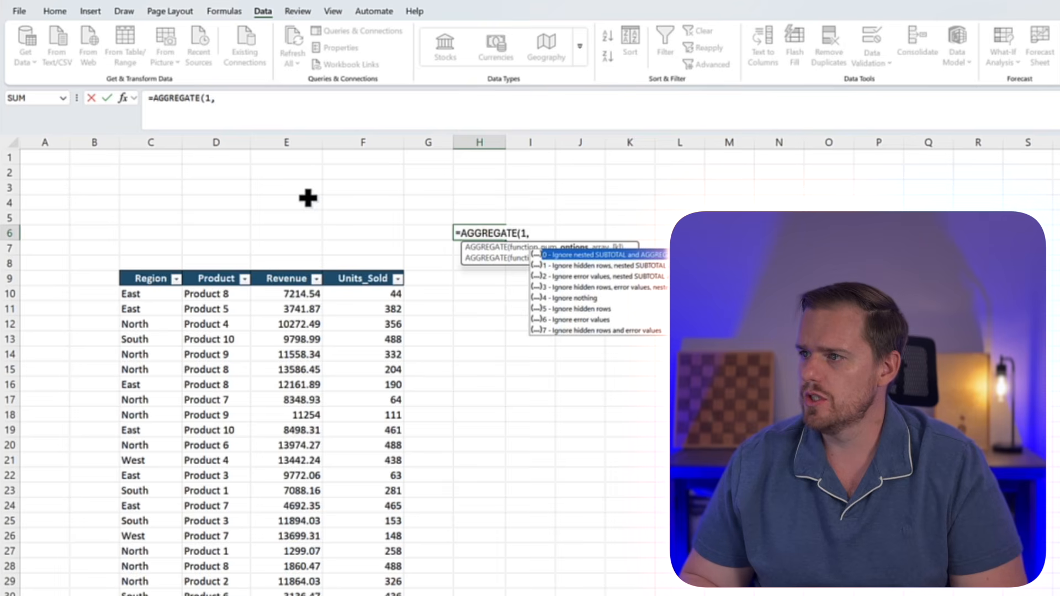
key("Down")
key("Down")
key("Down")
key("Down")
key("Up")
key("Up")
key("Up")
key("Up")
key("Down")
key("Down")
key("Down")
key("Down")
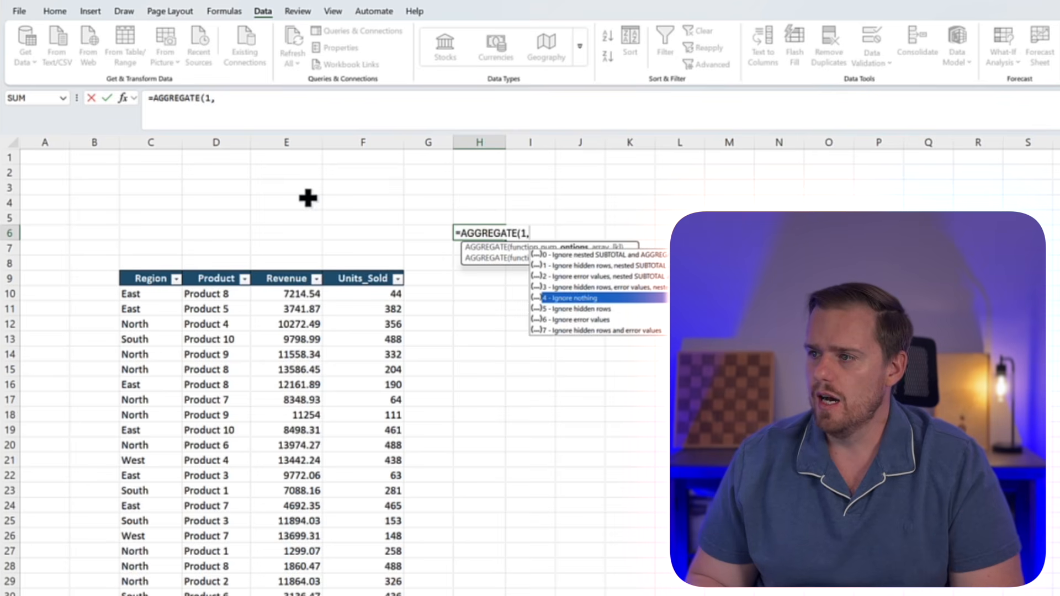
Complete the AGGREGATE formula in H6 with option 7, ignoring hidden rows and errors, over the Revenue values E10:E129
type("7")
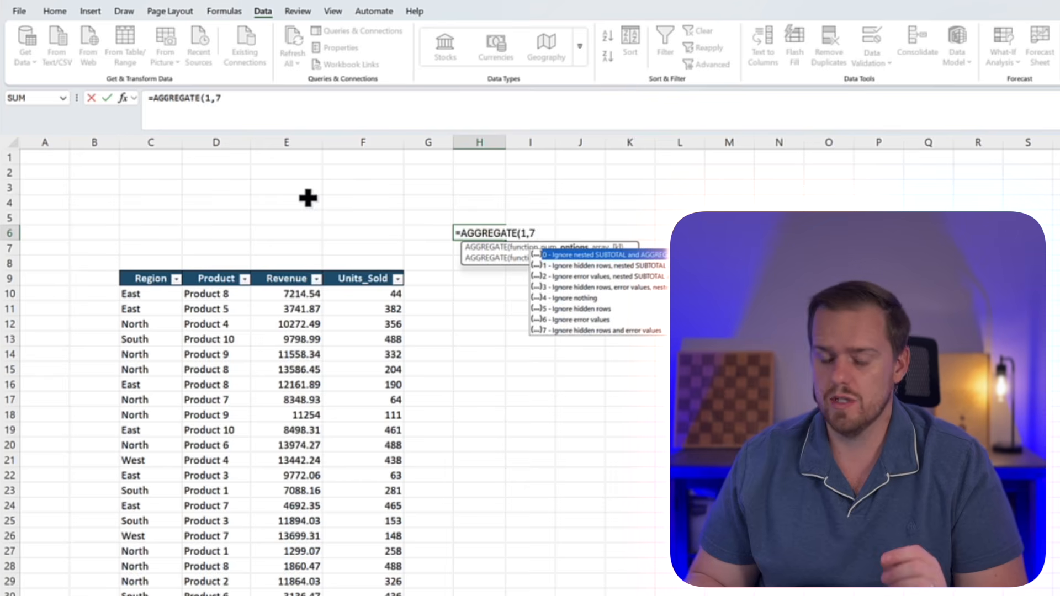
type(",")
key("Left")
key("Left")
key("Left")
key("Down")
key("Down")
key("Down")
key("Down")
key("ctrl+shift+Down")
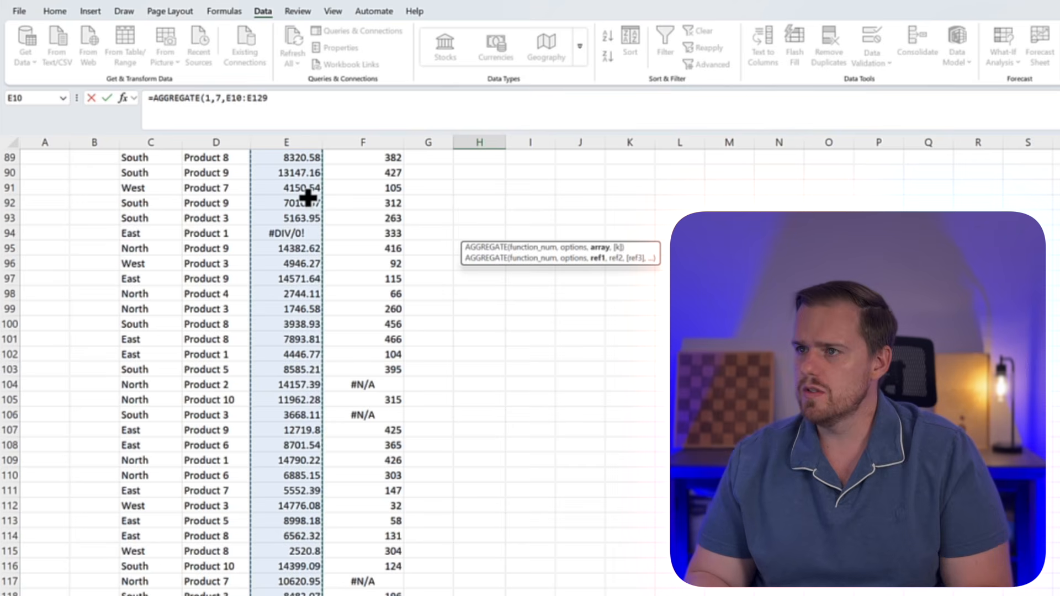
type(")")
key("Return")
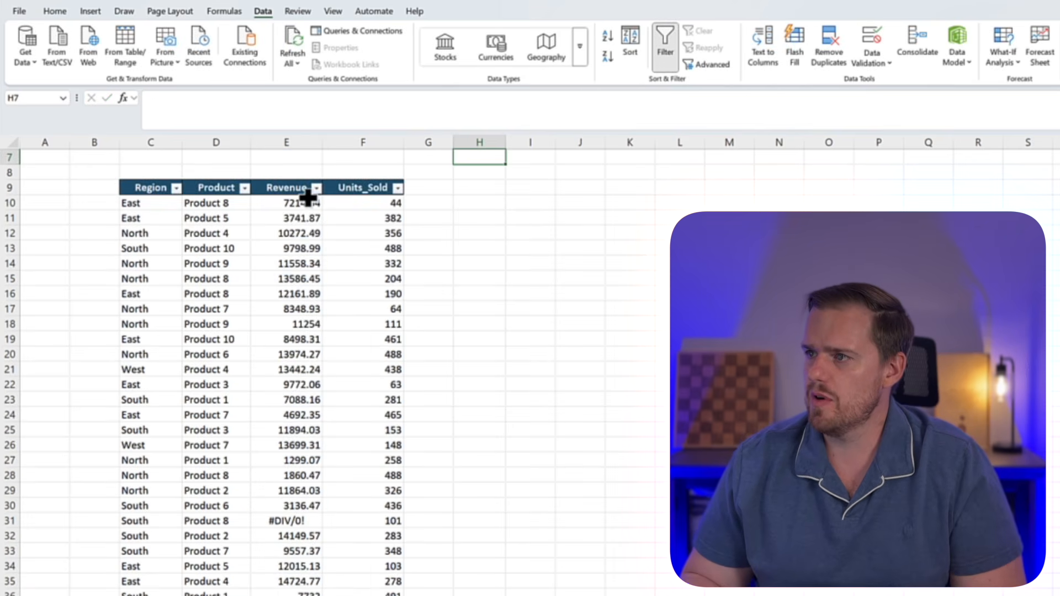
Apply the comma number style to the AGGREGATE result in H6
key("Up")
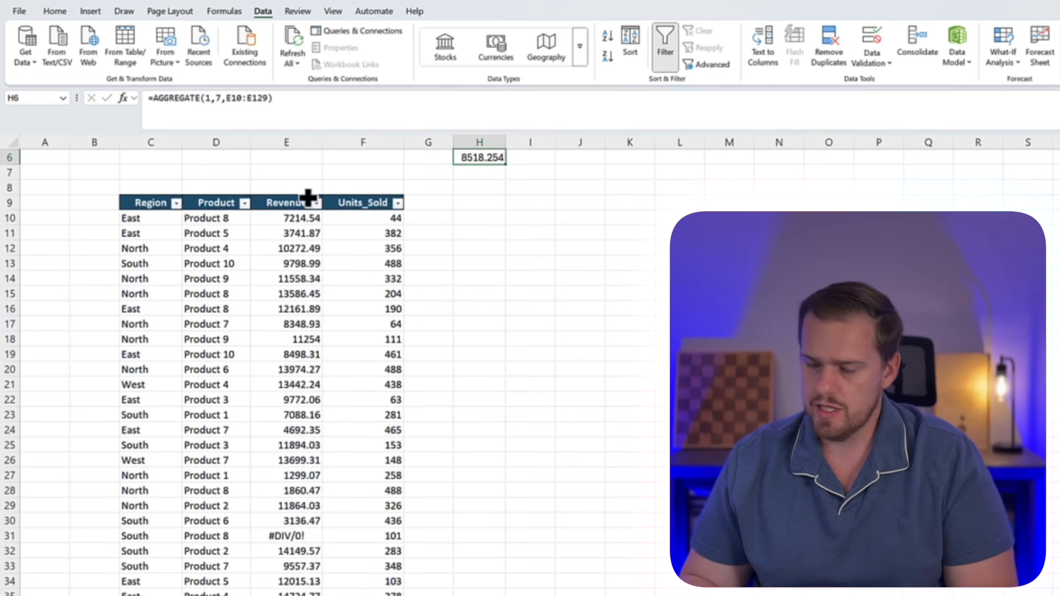
key("alt+h")
key("k")
scroll(308, 197, "up", 1)
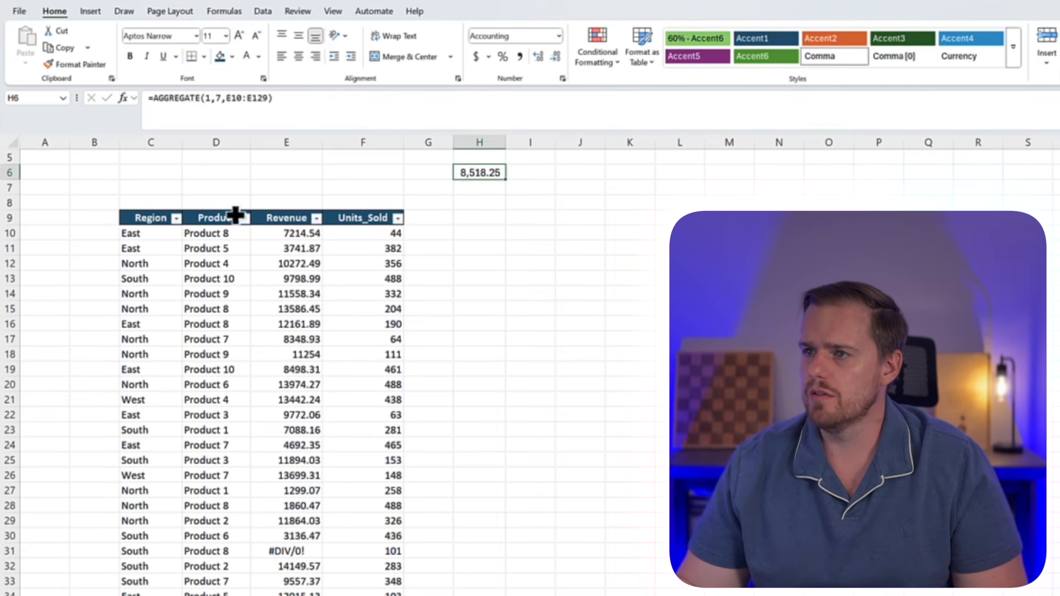
Filter the Region column to North, extend the filter to include East, and check the filtered rows and the average in H6
left_click(177, 218)
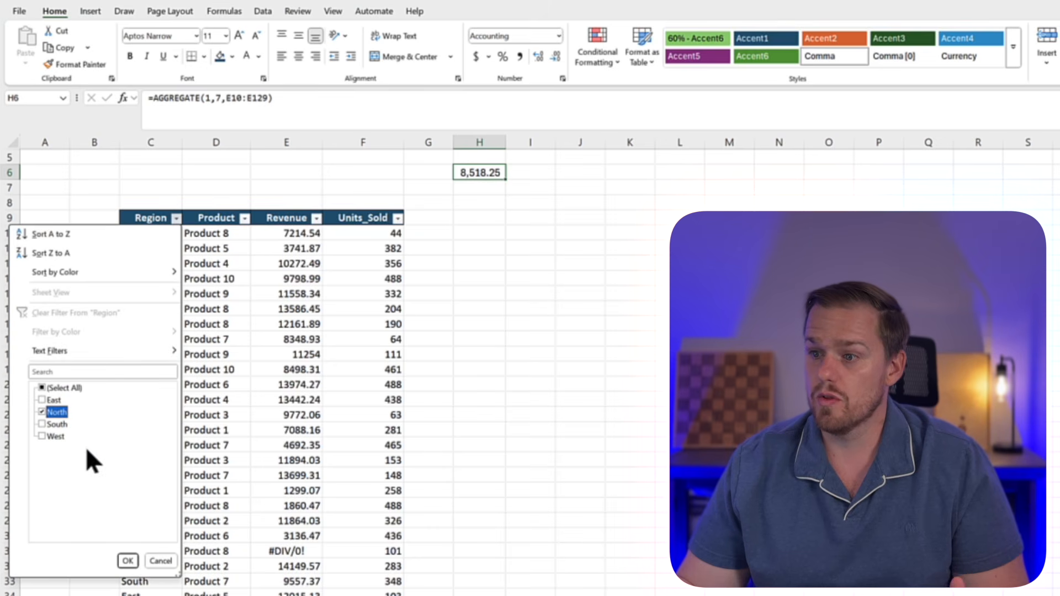
left_click(126, 561)
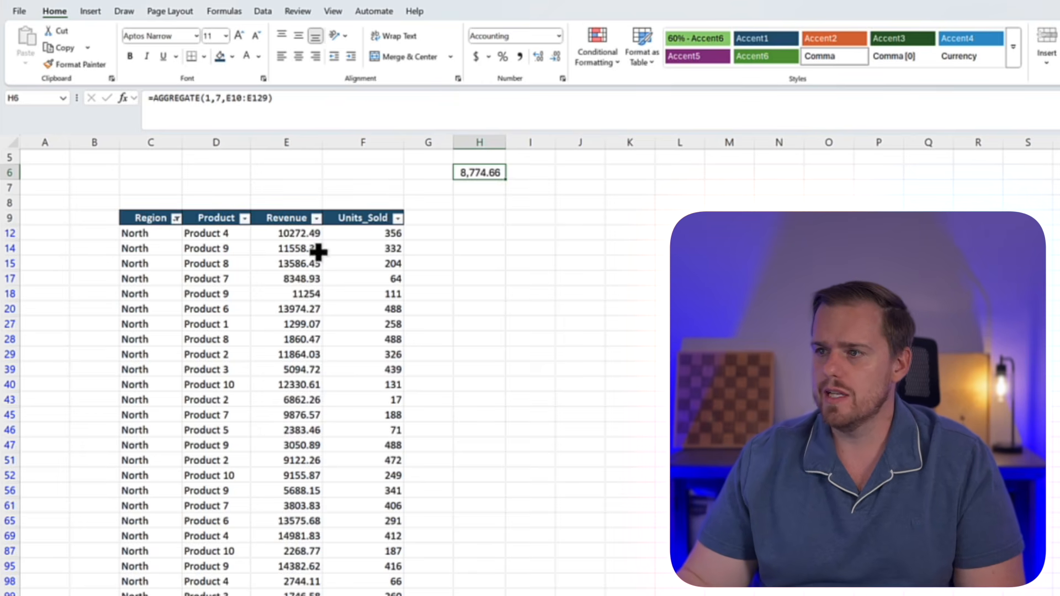
left_click(176, 218)
left_click(42, 400)
left_click(128, 561)
scroll(269, 499, "down", 6)
scroll(269, 498, "up", 4)
scroll(281, 509, "up", 3)
scroll(284, 500, "down", 20)
scroll(301, 452, "up", 9)
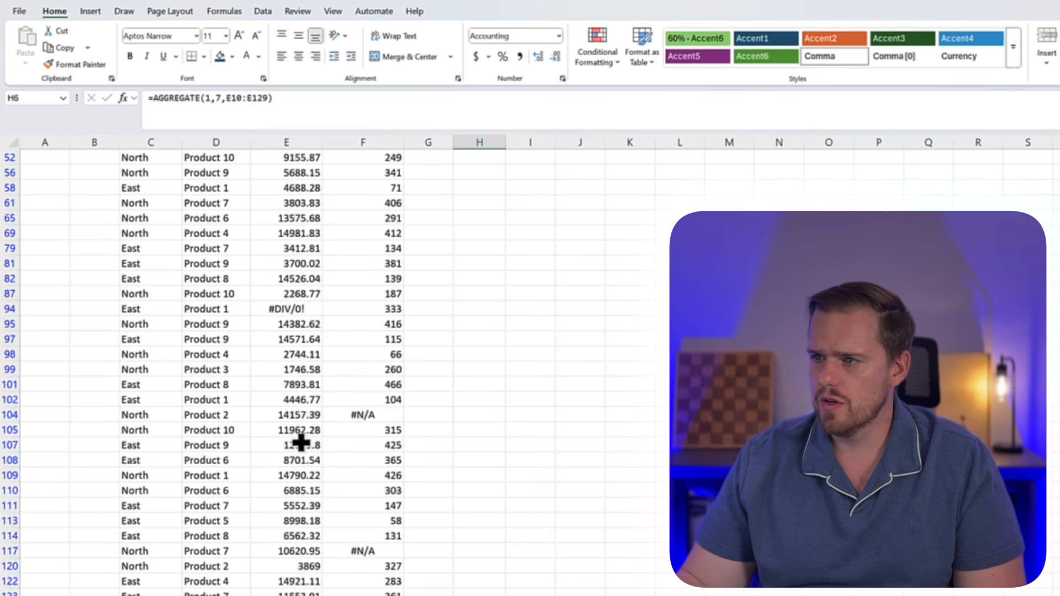
scroll(296, 535, "up", 7)
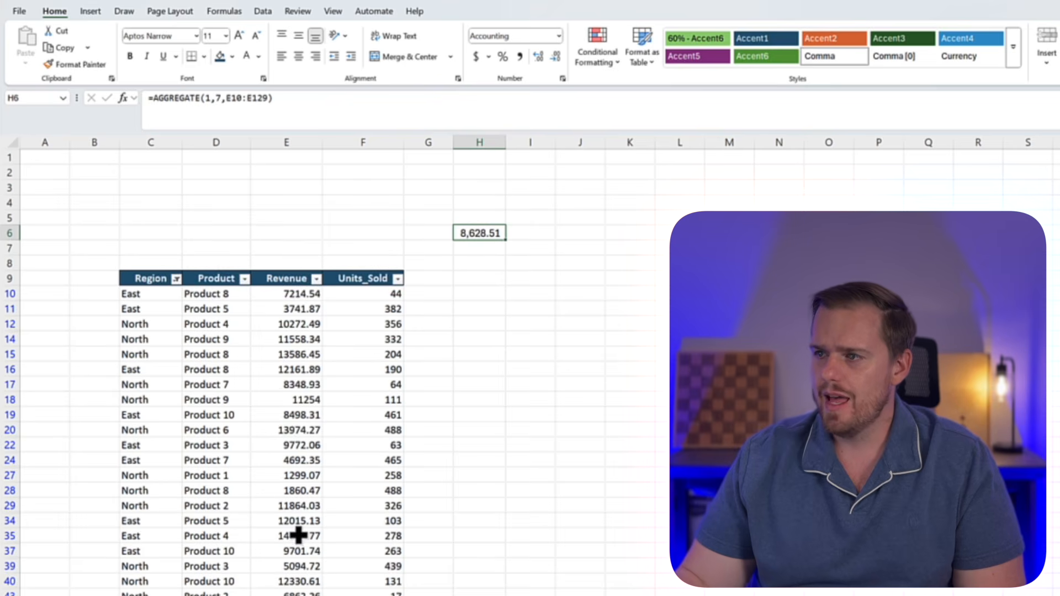
Start an AVERAGE formula in H8 for comparison with the AGGREGATE result
left_click(477, 264)
type("=")
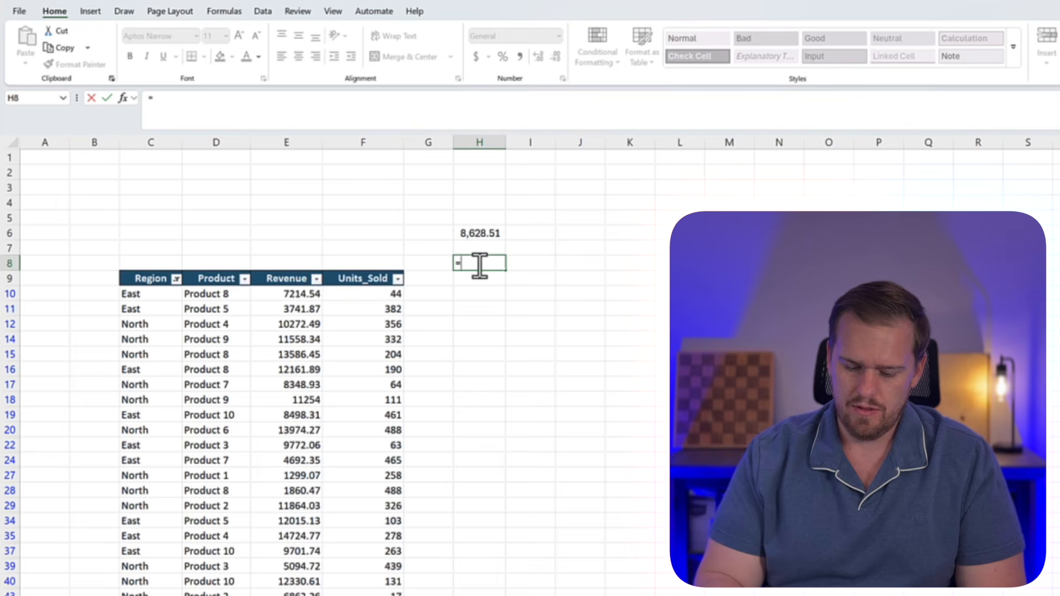
type("averag")
key("Tab")
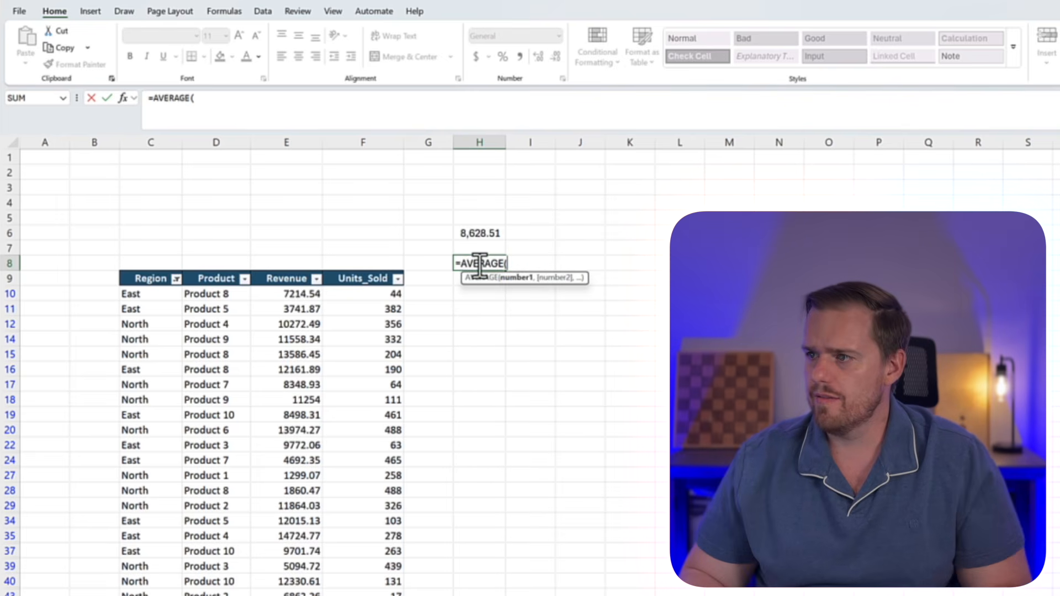
Complete the AVERAGE formula in H8 over the Revenue values E10:E129
key("Left")
key("Left")
key("Left")
key("Down")
key("Down")
key("ctrl+shift+Down")
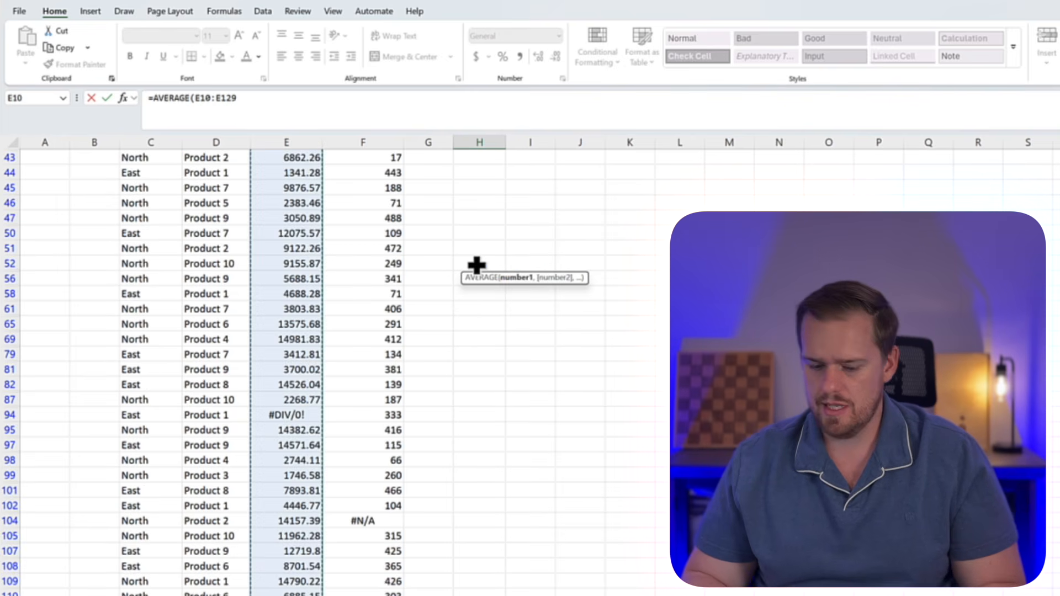
key("Return")
key("Up")
key("Up")
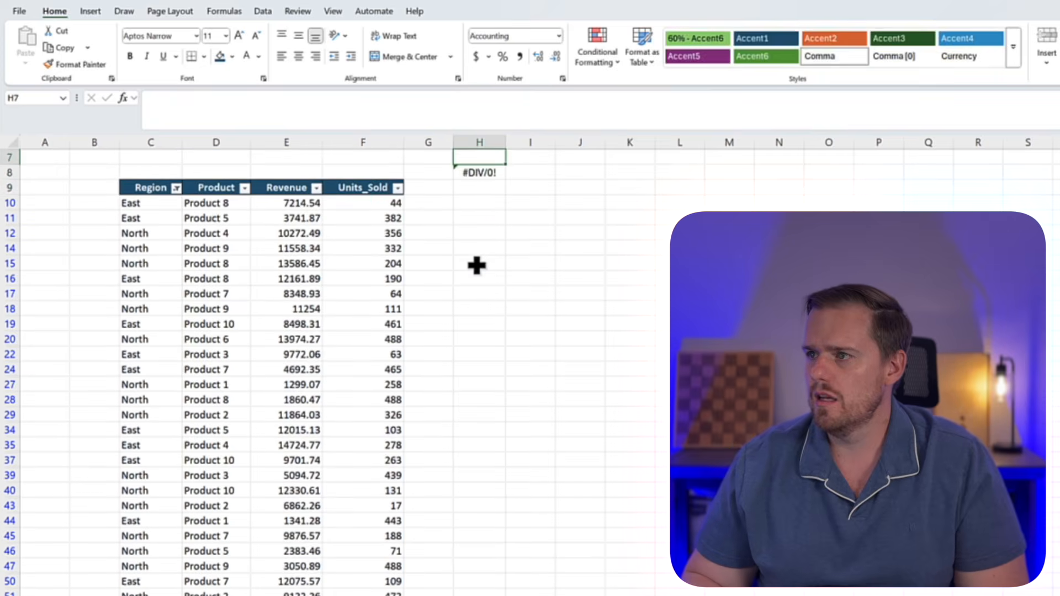
key("Down")
key("Up")
key("Up")
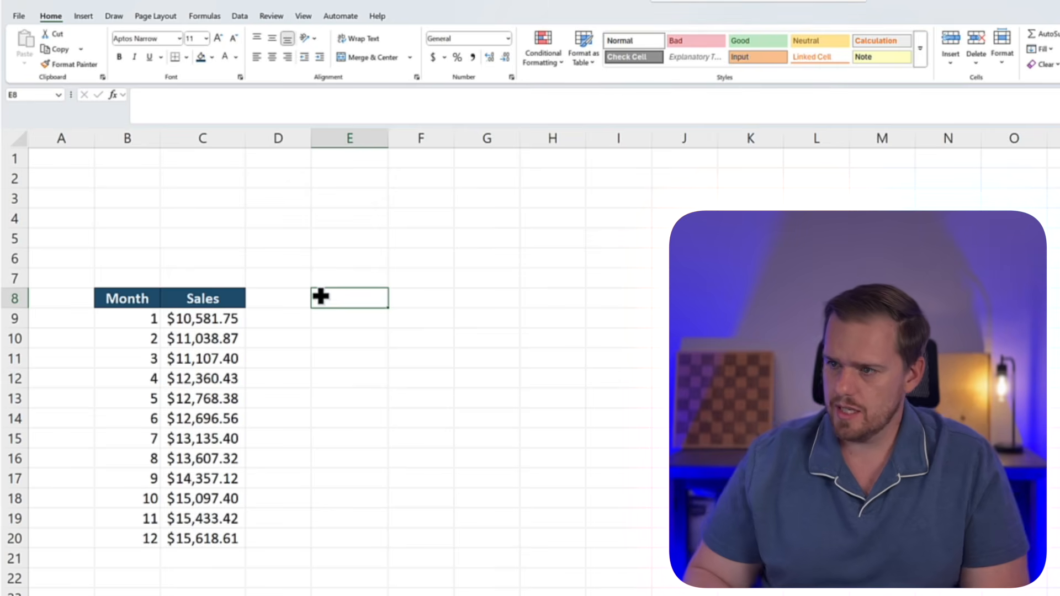
Start a FORECAST.LINEAR formula in C21, directly below the last Sales value
key("Left")
key("Left")
key("ctrl+Down")
key("Down")
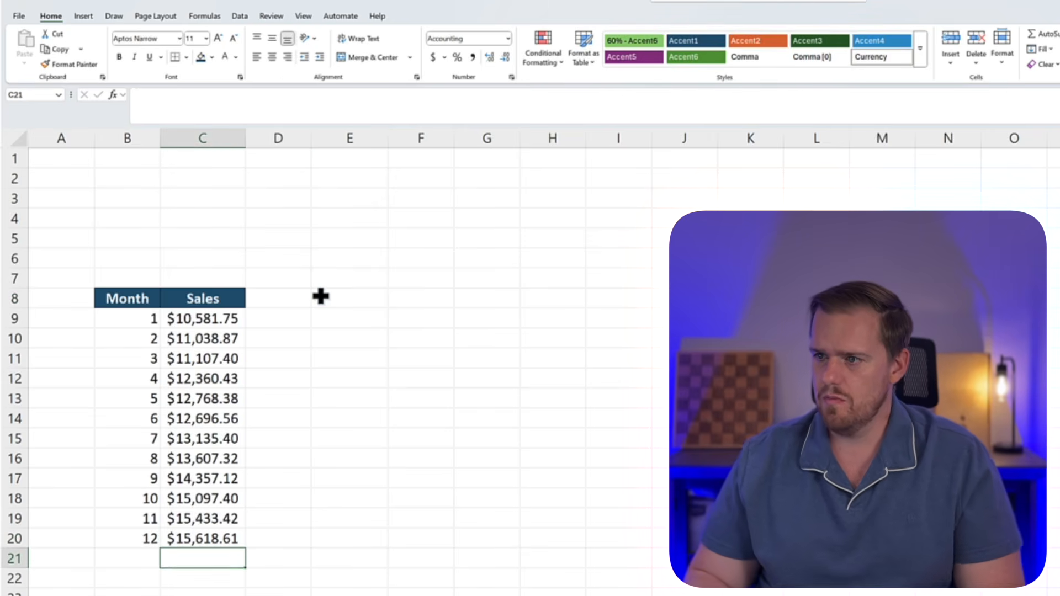
type("=")
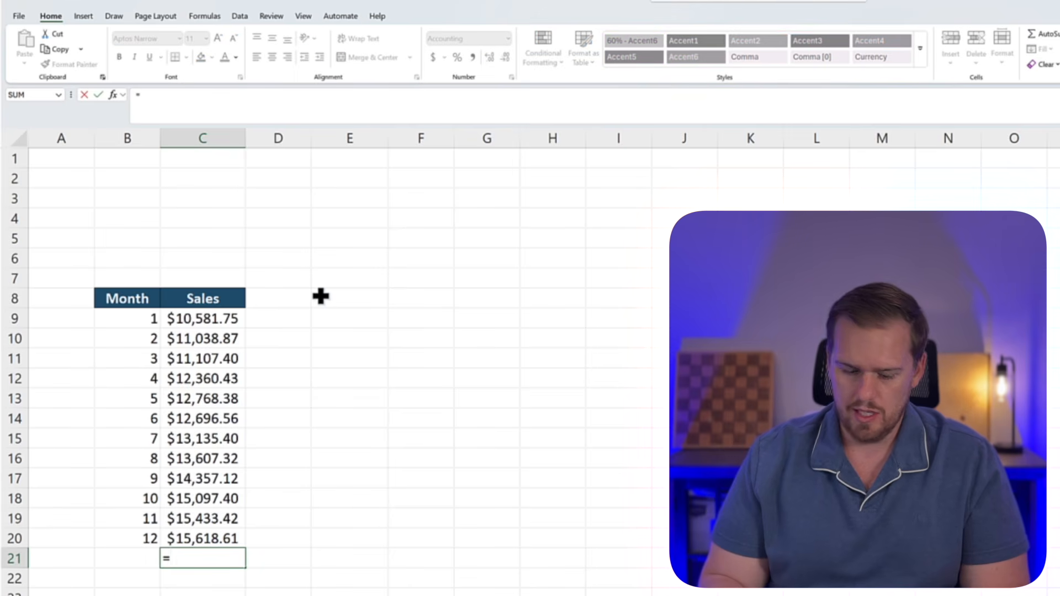
type("forecast.")
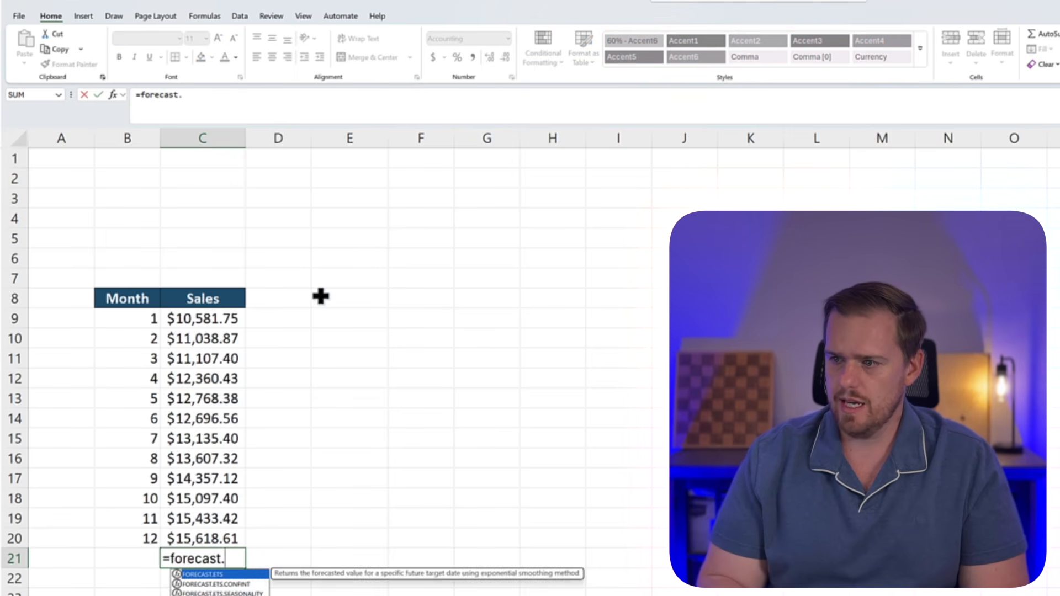
type("li")
key("Tab")
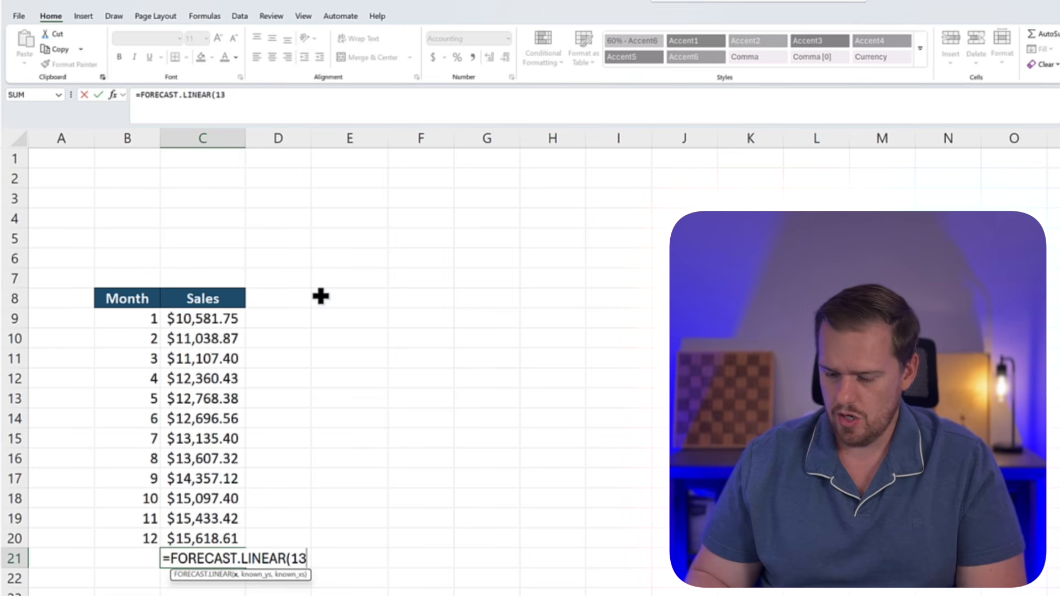
Set 13 as the x value to forecast and use the Sales values C9:C20 as the known ys
type("13,")
key("Left")
key("Up")
key("Right")
key("shift+Up")
key("shift+Up")
key("shift+Up")
key("shift+Up")
Use the months B9:B20 as the known xs and complete the FORECAST.LINEAR formula in C21
key("shift+Up")
key("shift+Up")
key("shift+Up")
key("shift+Up")
key("shift+Up")
key("shift+Up")
key("shift+Up")
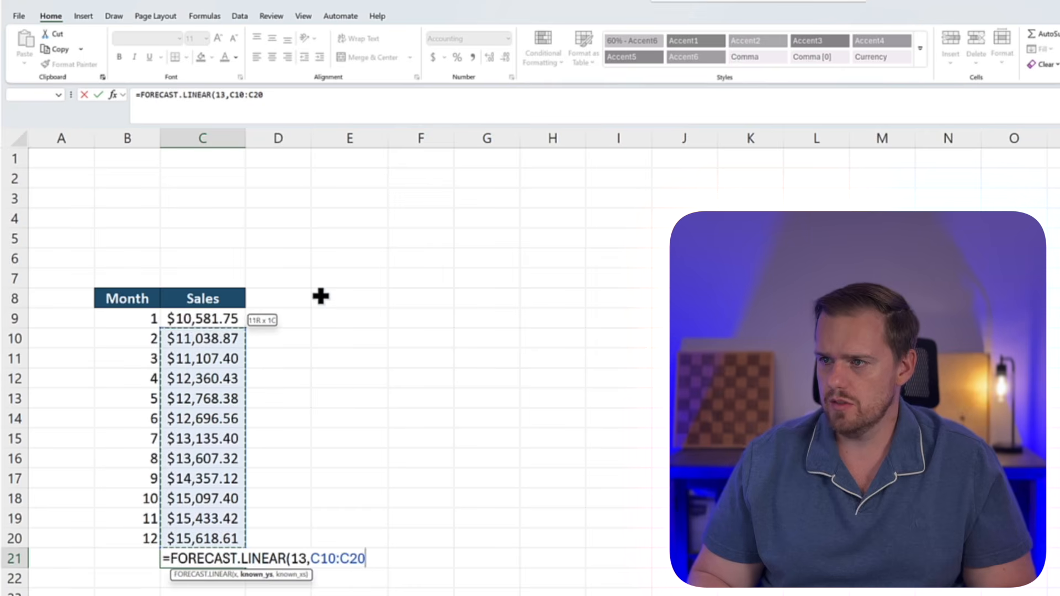
type(",")
key("Left")
key("Up")
key("shift+Up")
key("shift+Up")
key("shift+Up")
key("shift+Up")
key("shift+Up")
key("shift+Up")
key("shift+Up")
key("shift+Up")
key("shift+Up")
key("shift+Up")
key("shift+Up")
key("shift+Up")
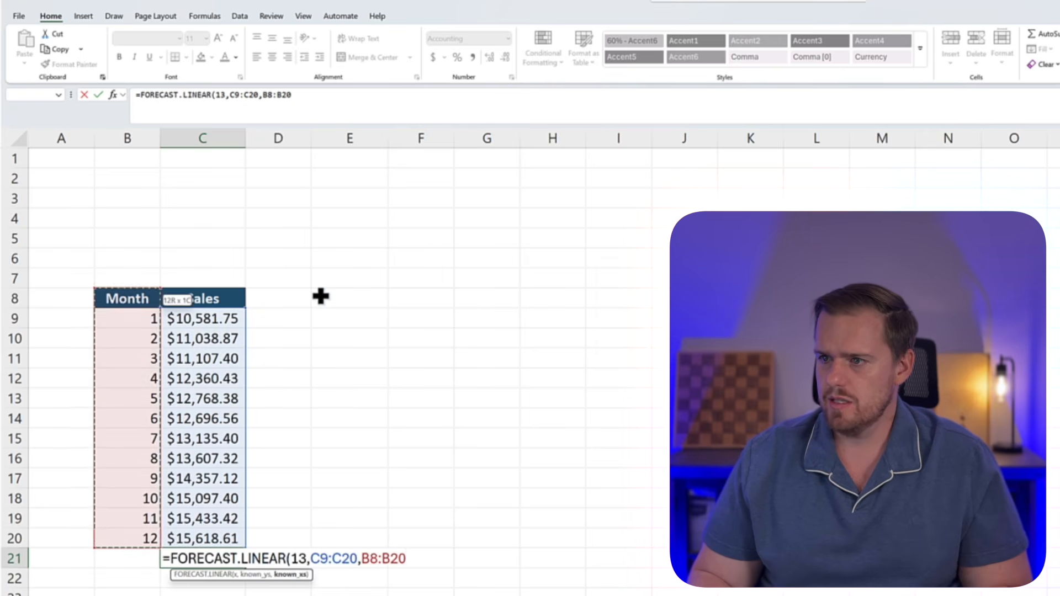
type(")")
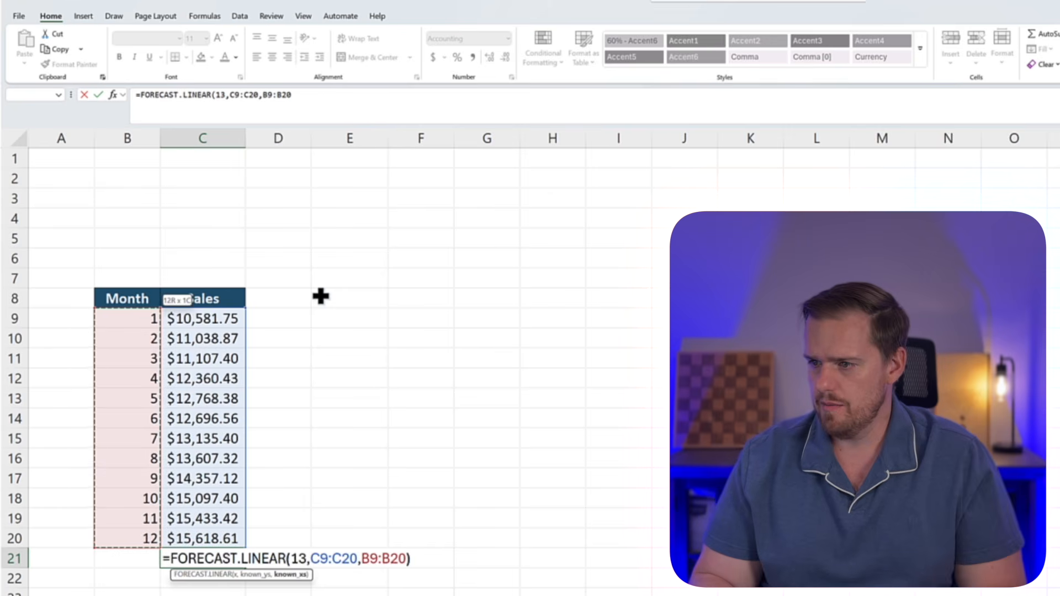
key("Return")
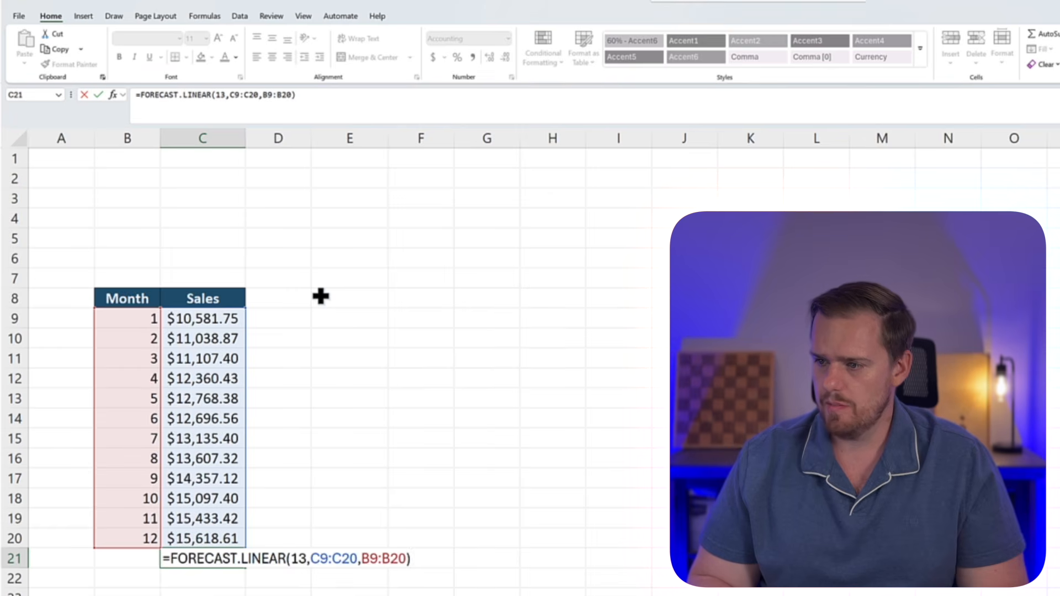
key("Return")
key("Up")
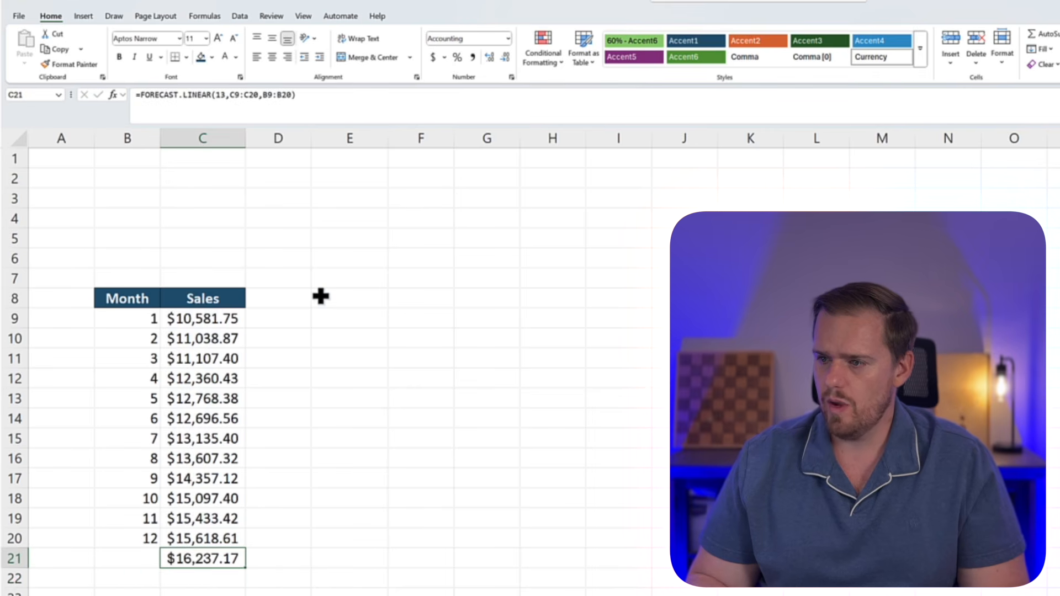
Enter month 13 in B21 beside the forecast value
key("Left")
type("13")
key("Return")
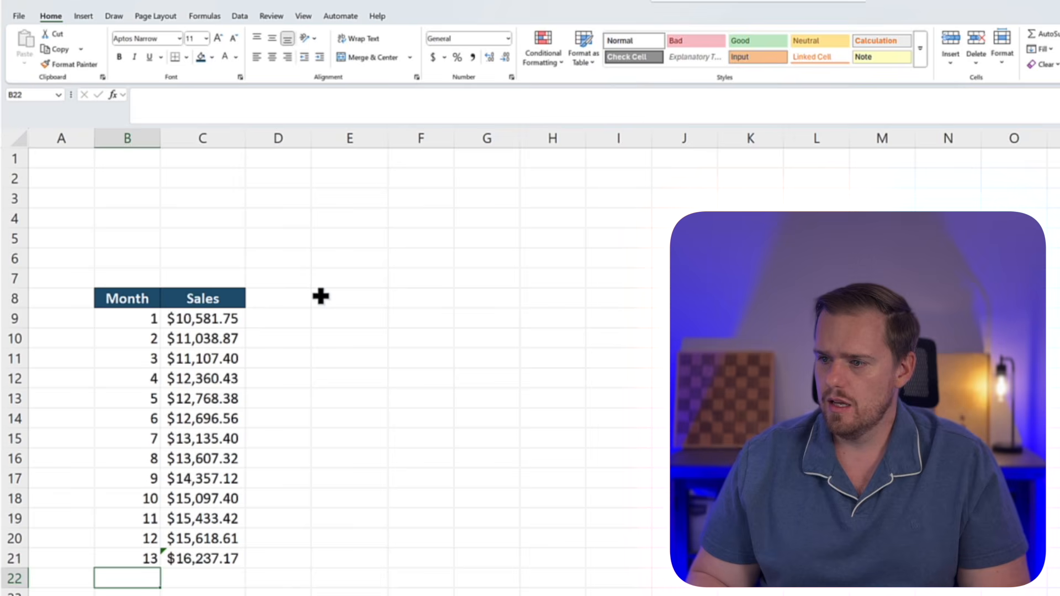
key("Up")
key("Right")
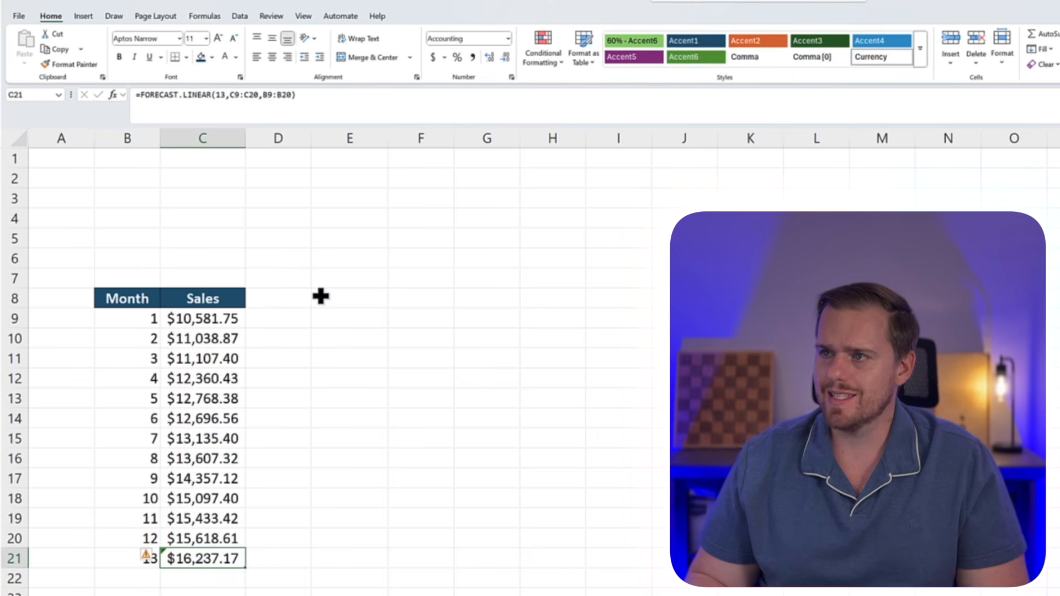
Step through the monthly Sales values in column C to compare their trend with the forecast in C21
key("Up")
key("Up")
key("Up")
key("Up")
key("Up")
key("Up")
key("Up")
key("Up")
key("Up")
key("Up")
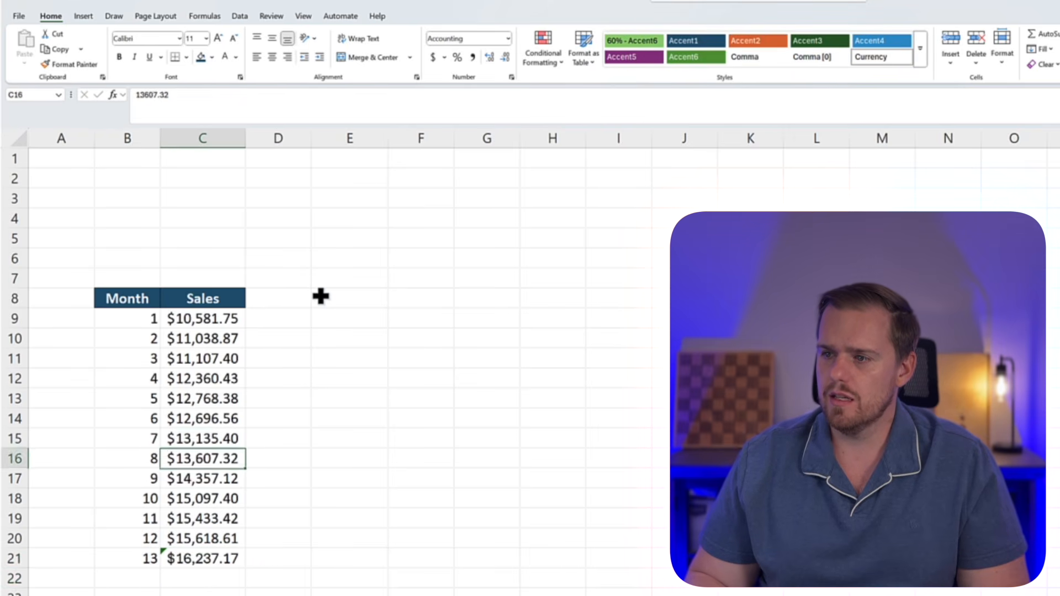
key("Up")
key("Up")
key("Down")
key("Down")
key("Down")
key("Down")
key("Down")
key("Down")
key("Down")
key("Down")
key("Down")
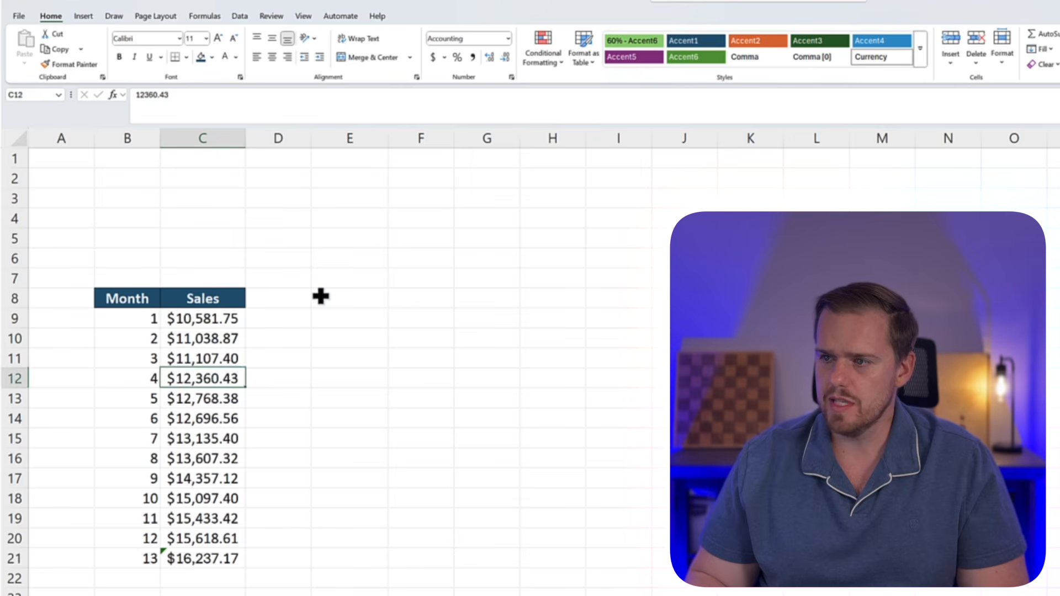
key("Down")
key("Down")
key("Down")
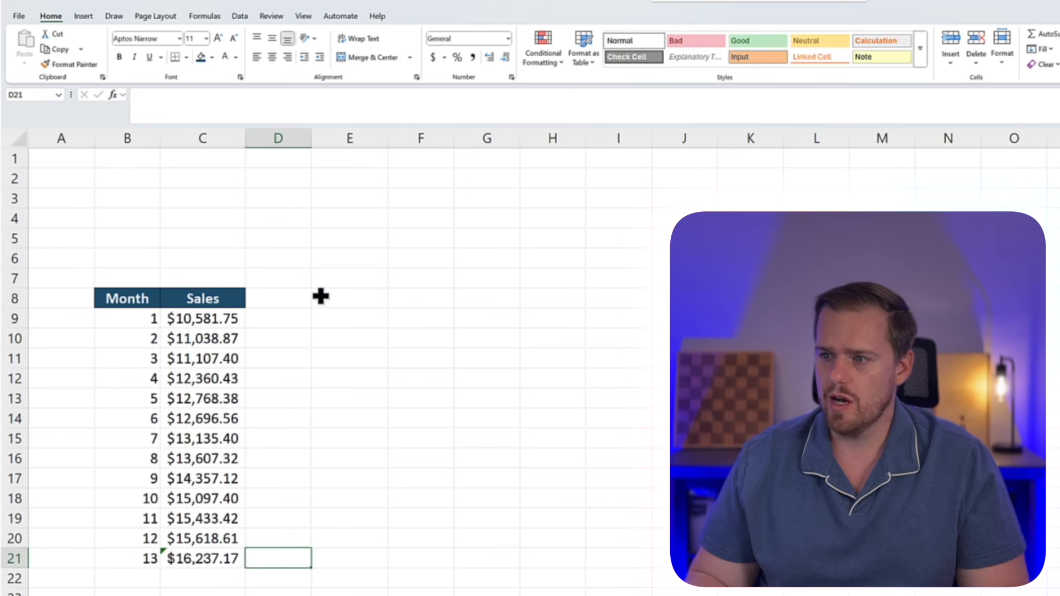
key("Up")
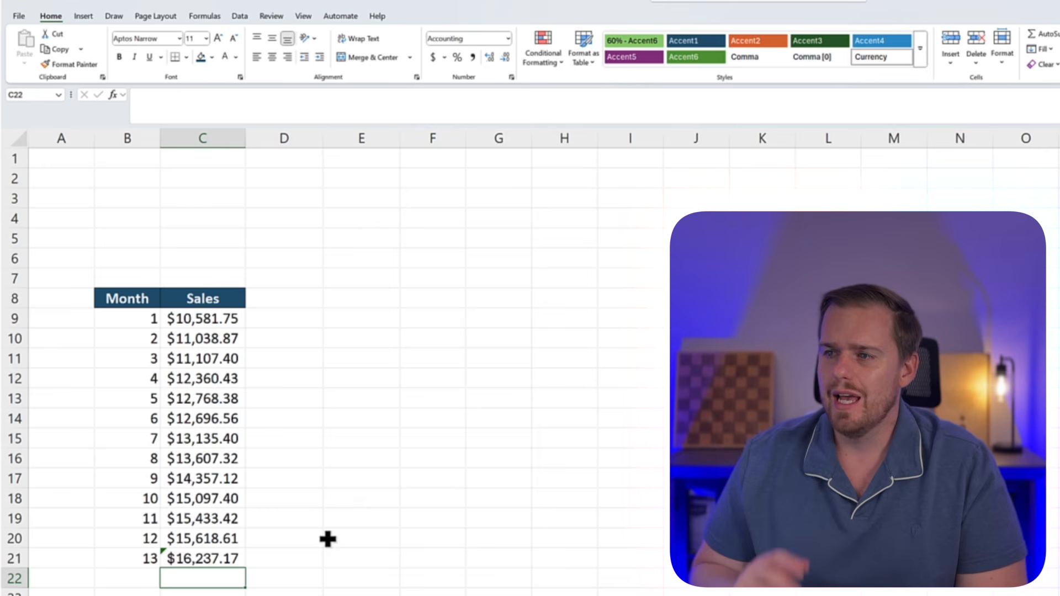
key("Up")
key("Up")
key("Down")
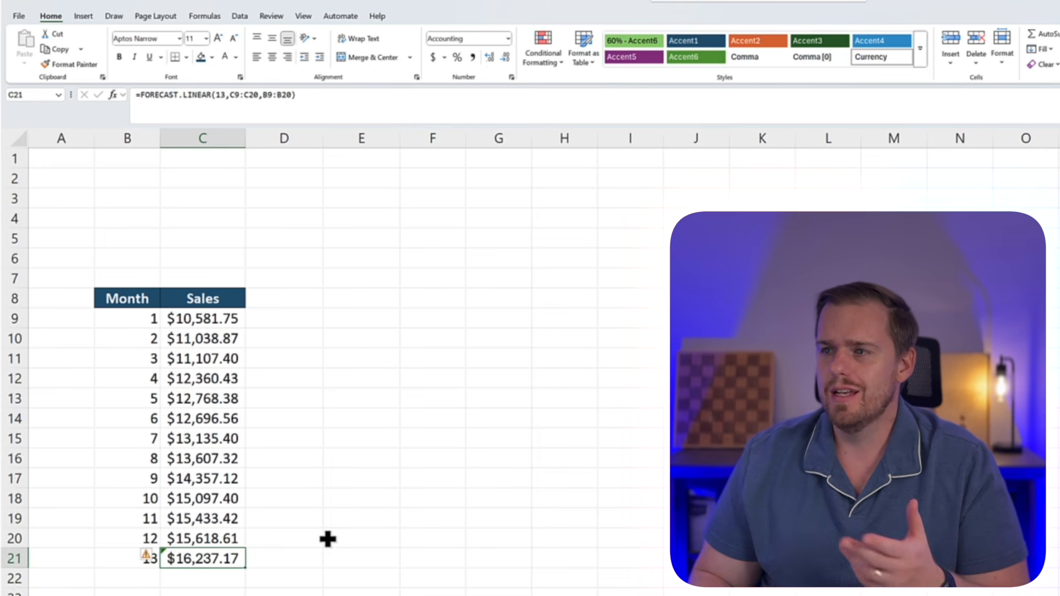